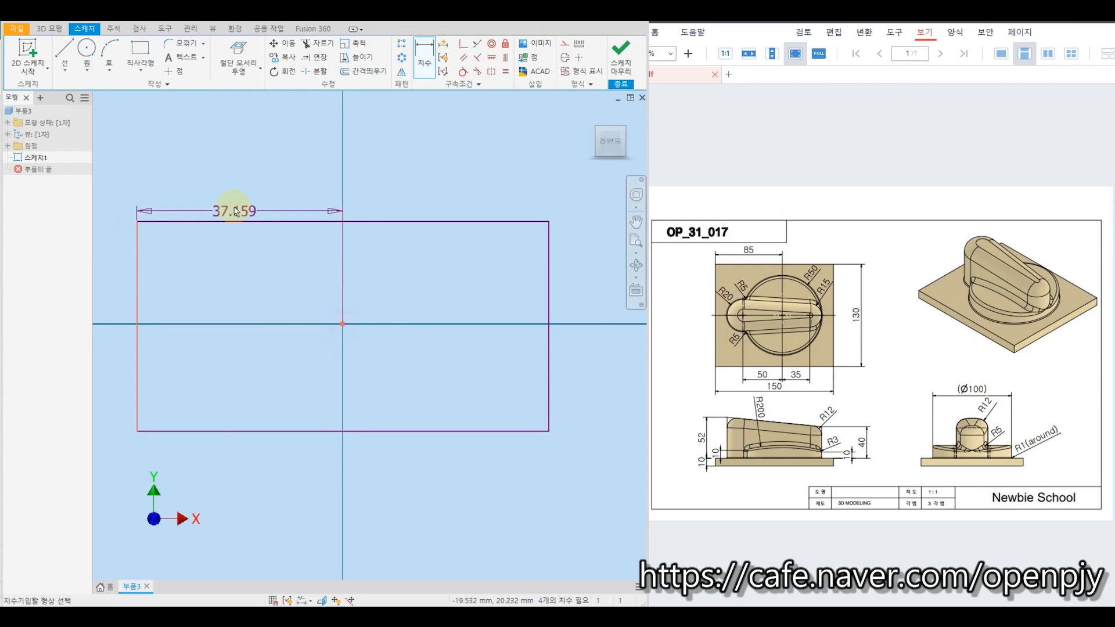
- Dimension the rectangle with 85 mm from its left edge to the origin and an overall width of 150 mm
{"action": "left_click", "coordinate": [237, 197]}
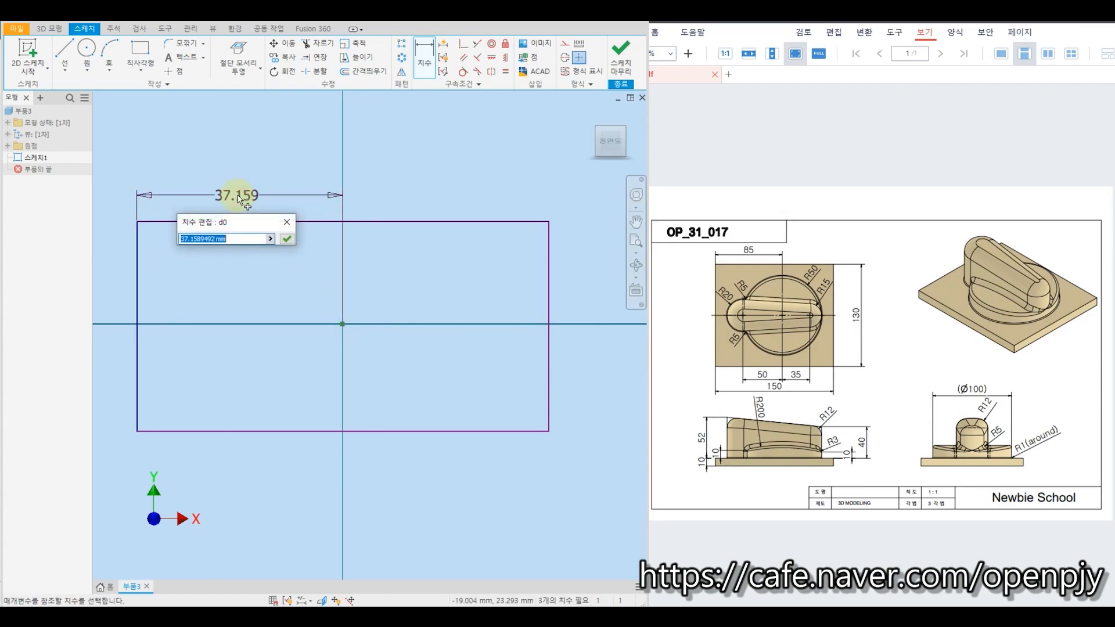
{"action": "type", "text": "85"}
{"action": "key", "text": "Return"}
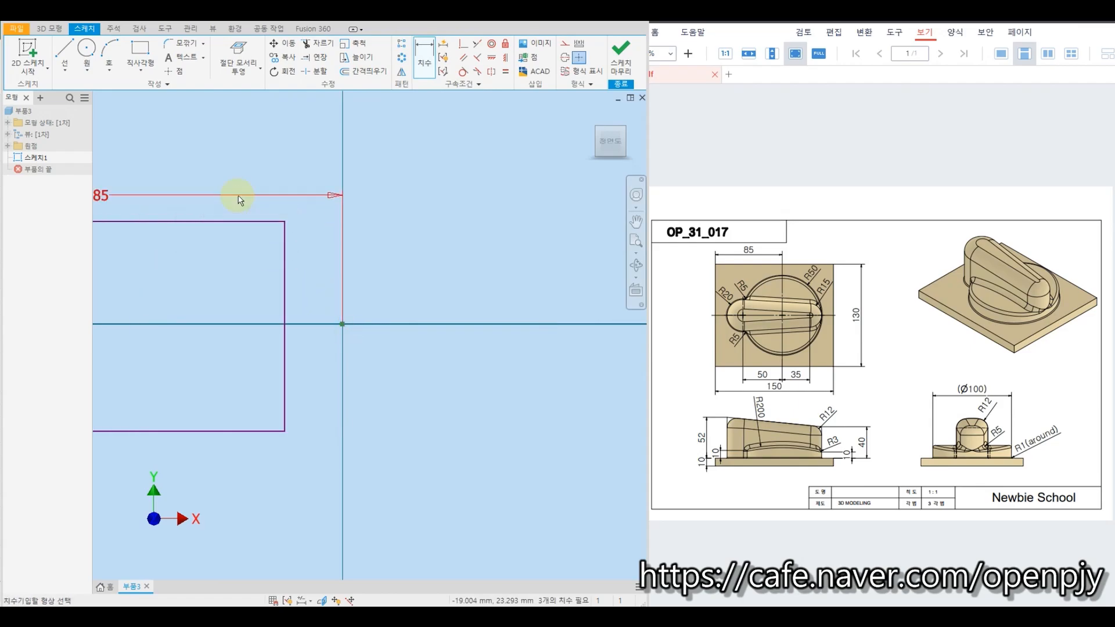
{"action": "left_click", "coordinate": [196, 223]}
{"action": "left_click", "coordinate": [197, 164]}
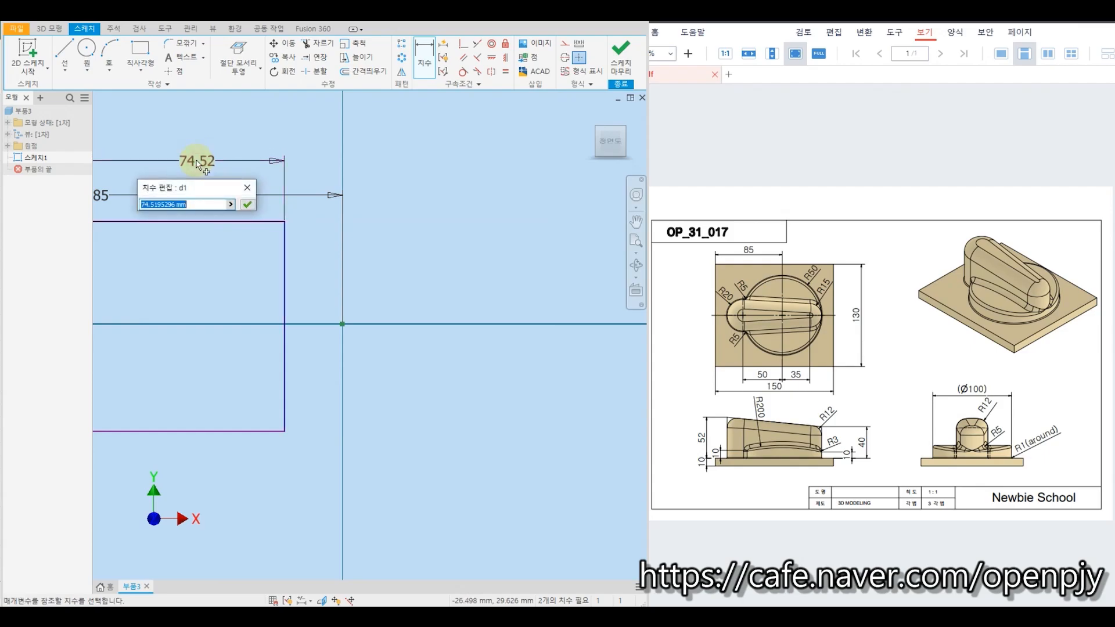
{"action": "type", "text": "150"}
{"action": "key", "text": "Return"}
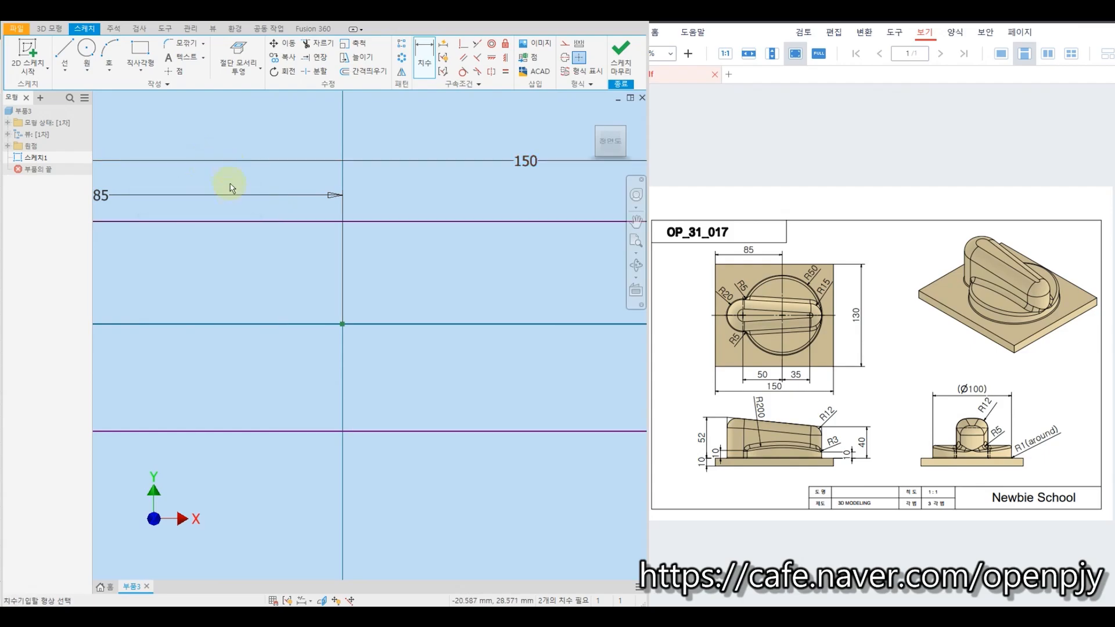
- Align the midpoint of the rectangle's right edge with the origin using a horizontal constraint
{"action": "scroll", "coordinate": [230, 188], "scroll_direction": "down", "scroll_amount": 3}
{"action": "left_click", "coordinate": [492, 59]}
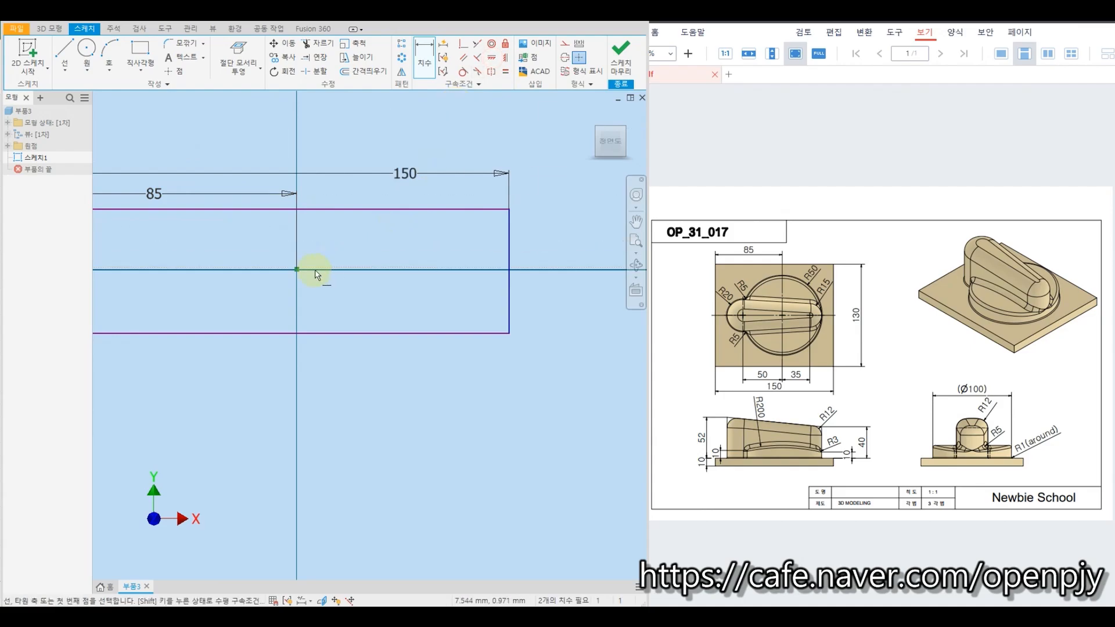
{"action": "left_click", "coordinate": [298, 271]}
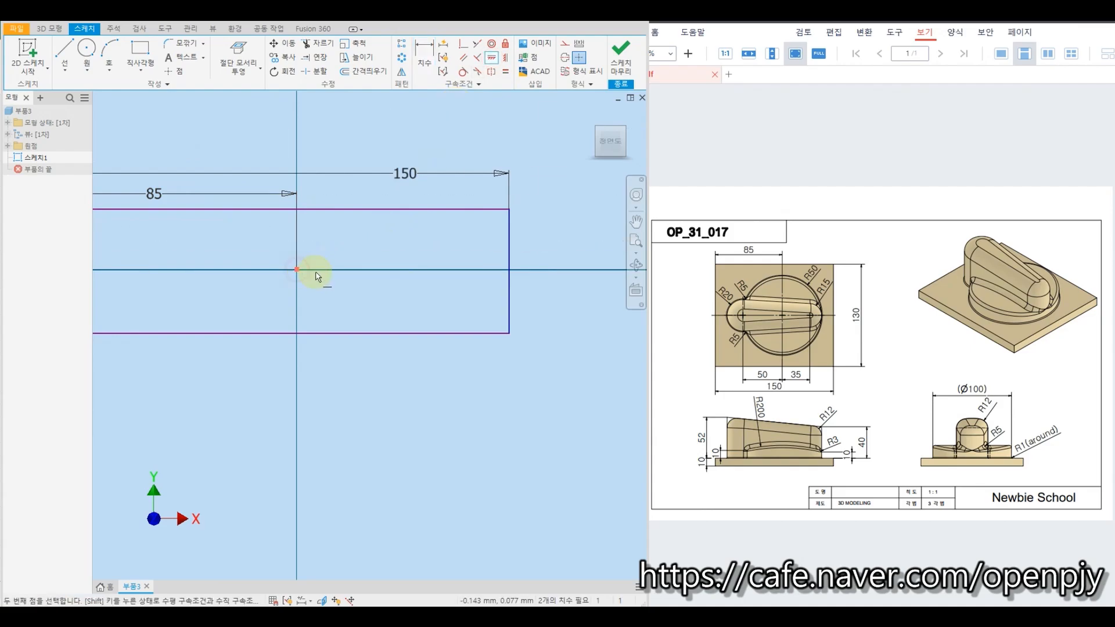
{"action": "left_click", "coordinate": [509, 271]}
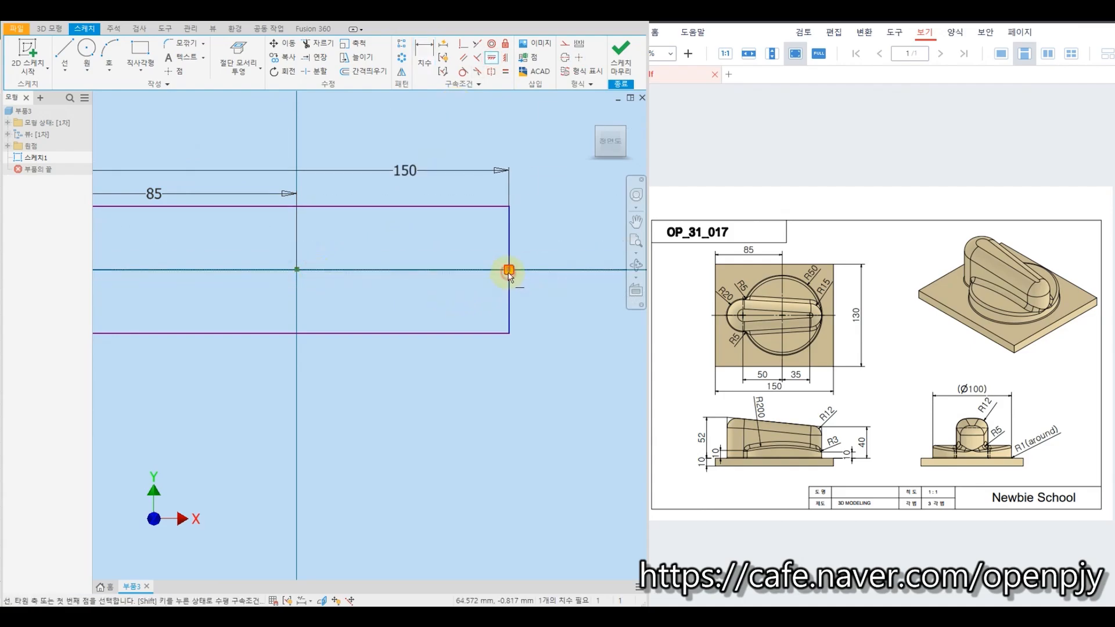
- Dimension the rectangle's height as 130 mm and finish the sketch
{"action": "key", "text": "d"}
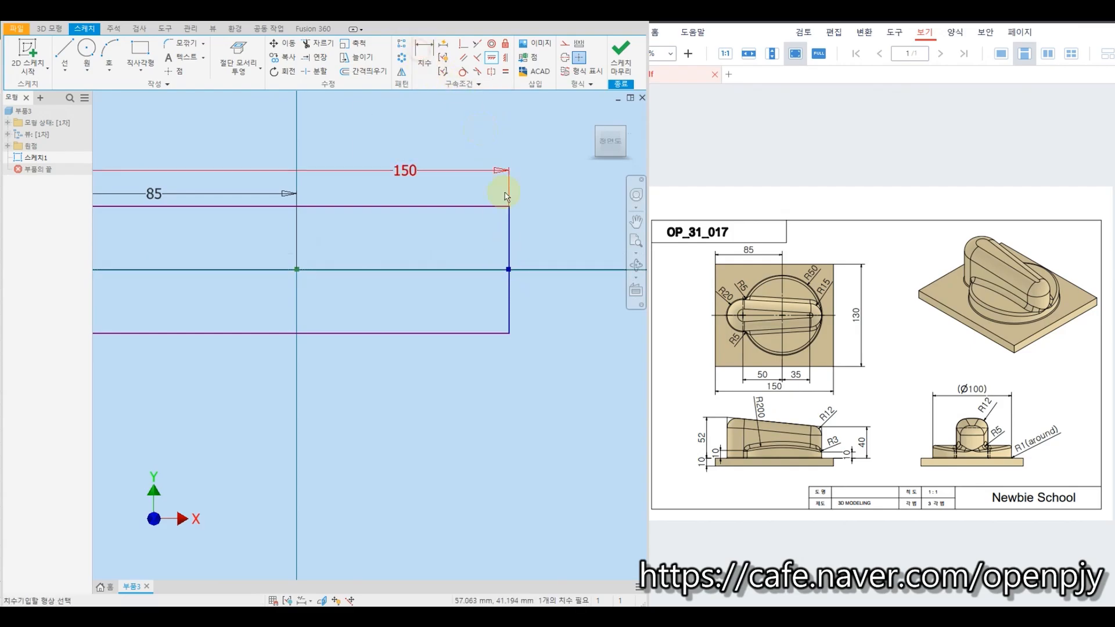
{"action": "left_click", "coordinate": [512, 240]}
{"action": "left_click", "coordinate": [551, 247]}
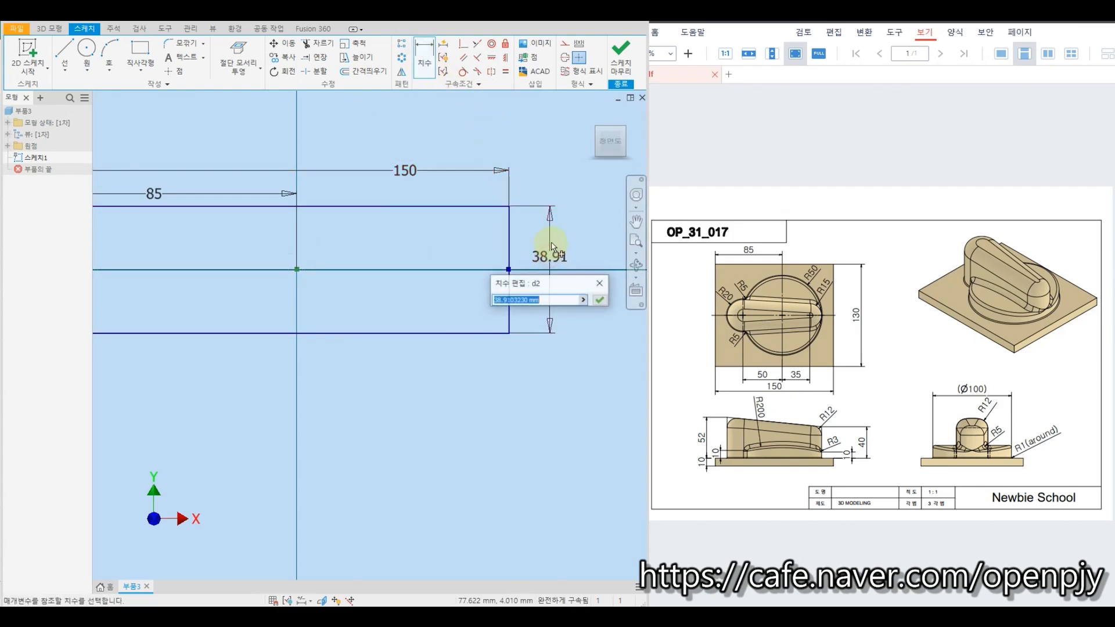
{"action": "type", "text": "130"}
{"action": "key", "text": "Return"}
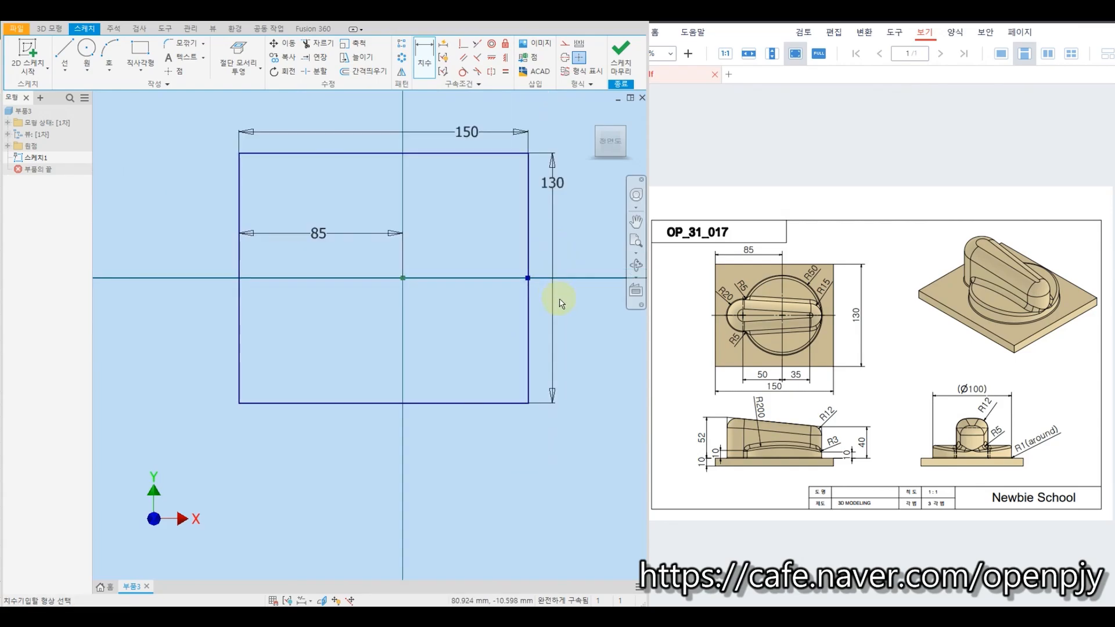
{"action": "left_click", "coordinate": [623, 60]}
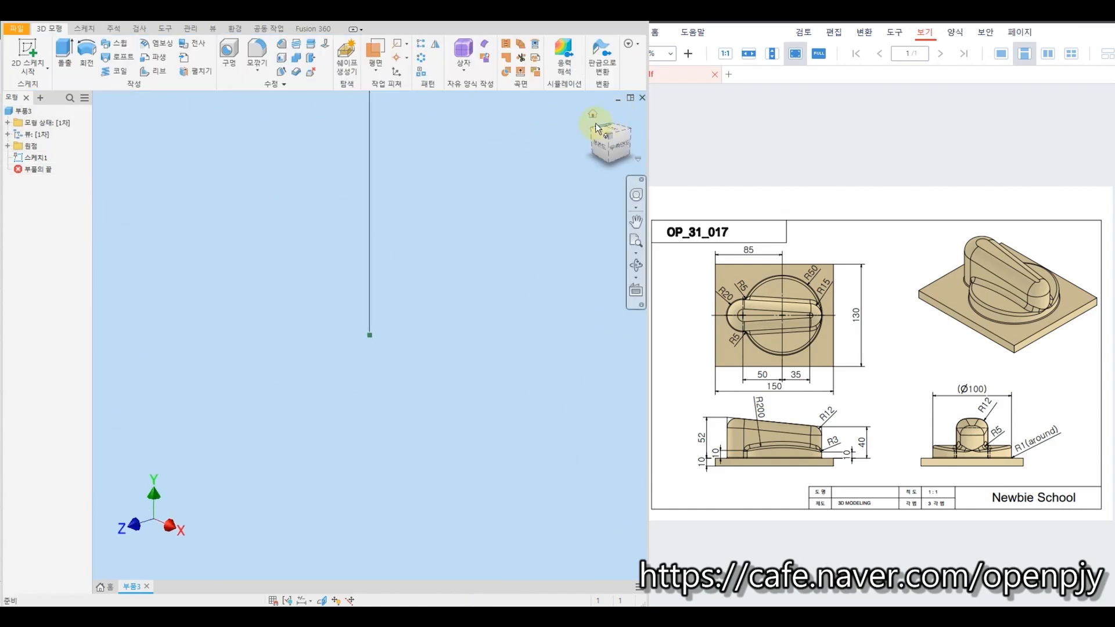
- Extrude the rectangle 10 mm in the flipped direction, behind the sketch plane, to form the base plate
{"action": "left_click", "coordinate": [594, 117]}
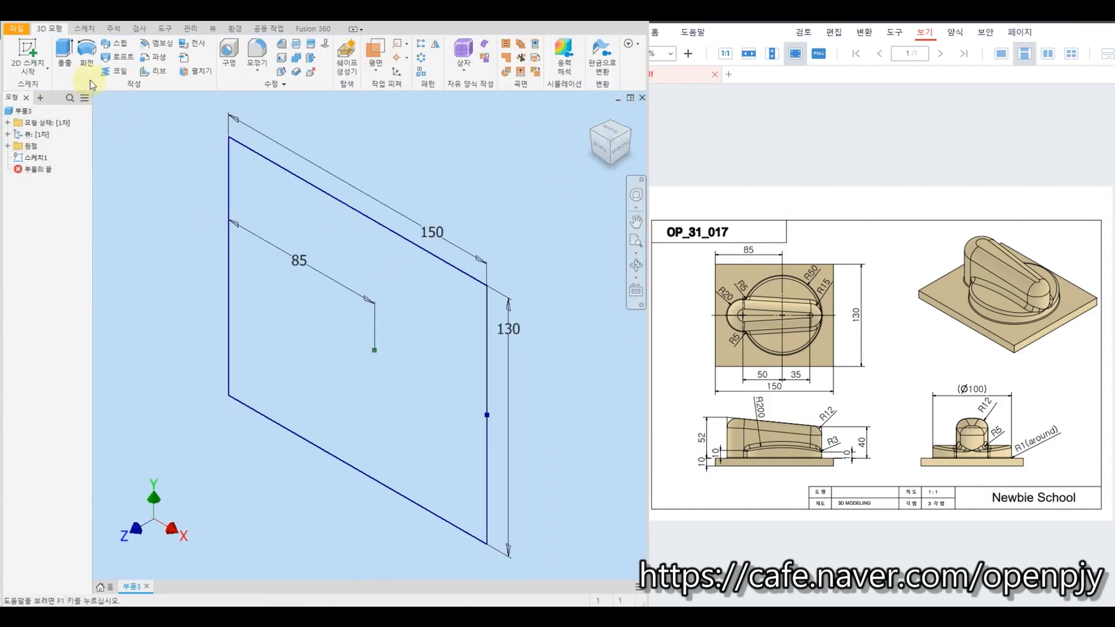
{"action": "left_click", "coordinate": [65, 54]}
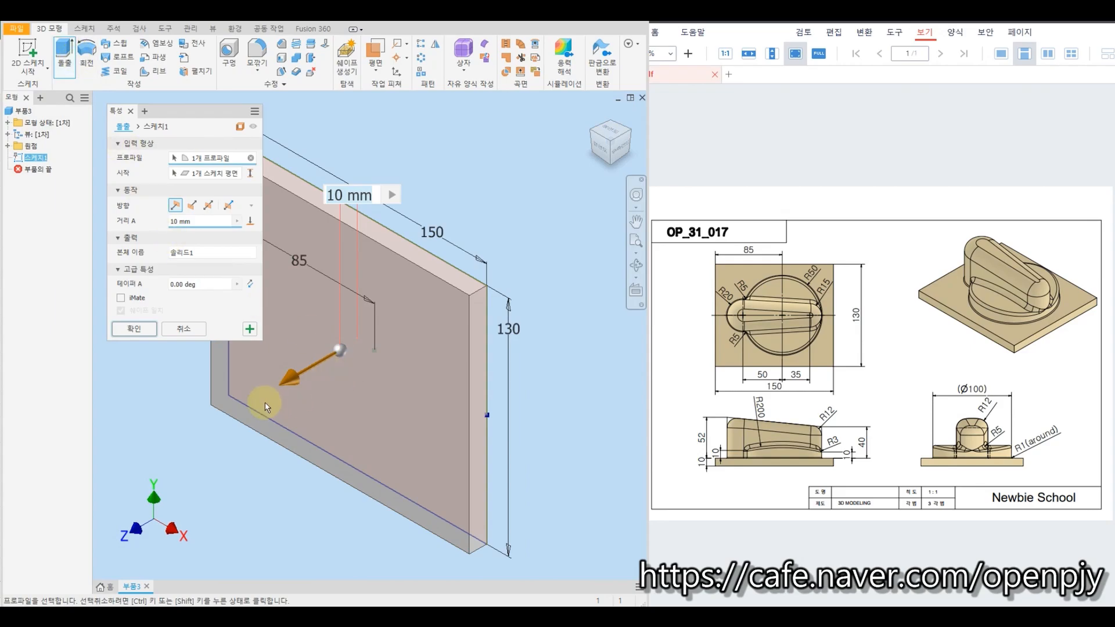
{"action": "left_click", "coordinate": [192, 206]}
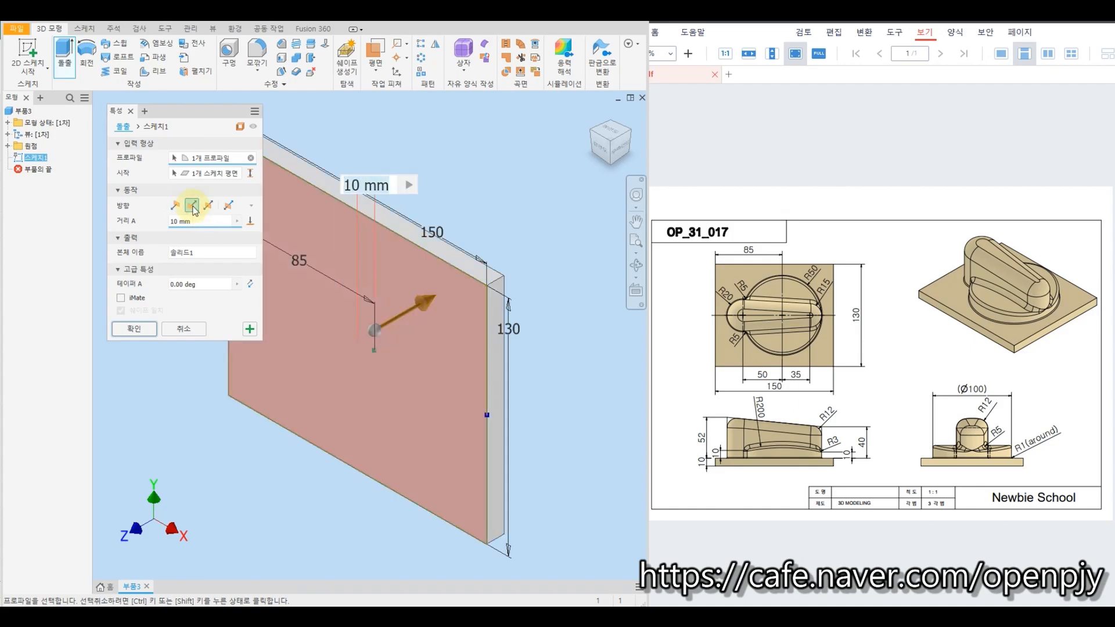
{"action": "left_click", "coordinate": [144, 330]}
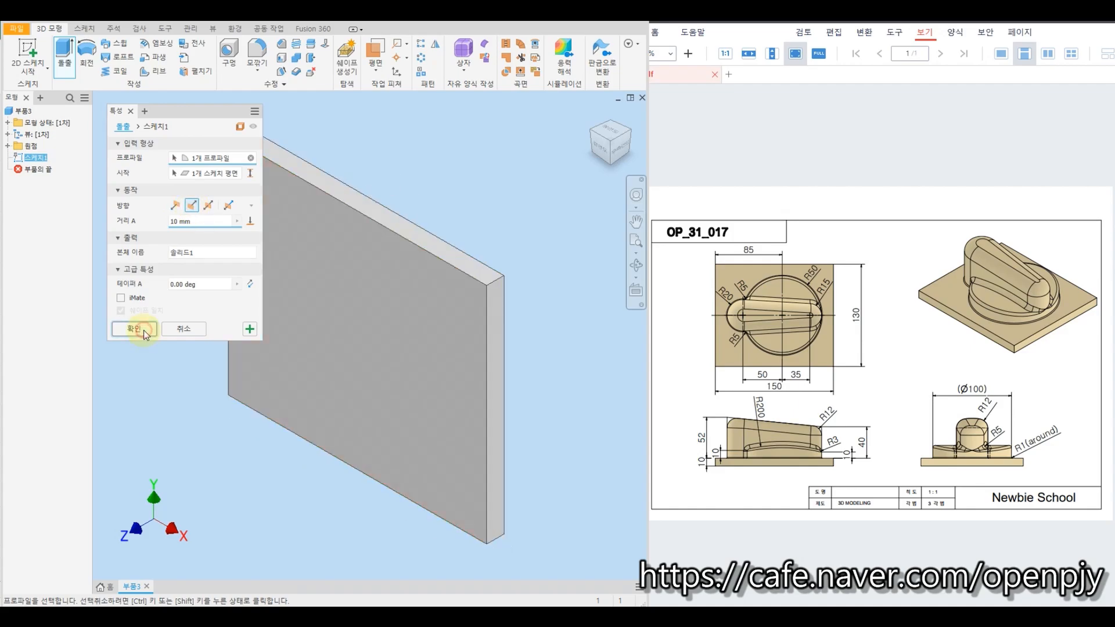
- Orient the plate isometrically lying flat with Z up and save this orientation as the home view with Fit to View
{"action": "middle_click_drag", "start_coordinate": [144, 329], "coordinate": [274, 454], "text": "shift"}
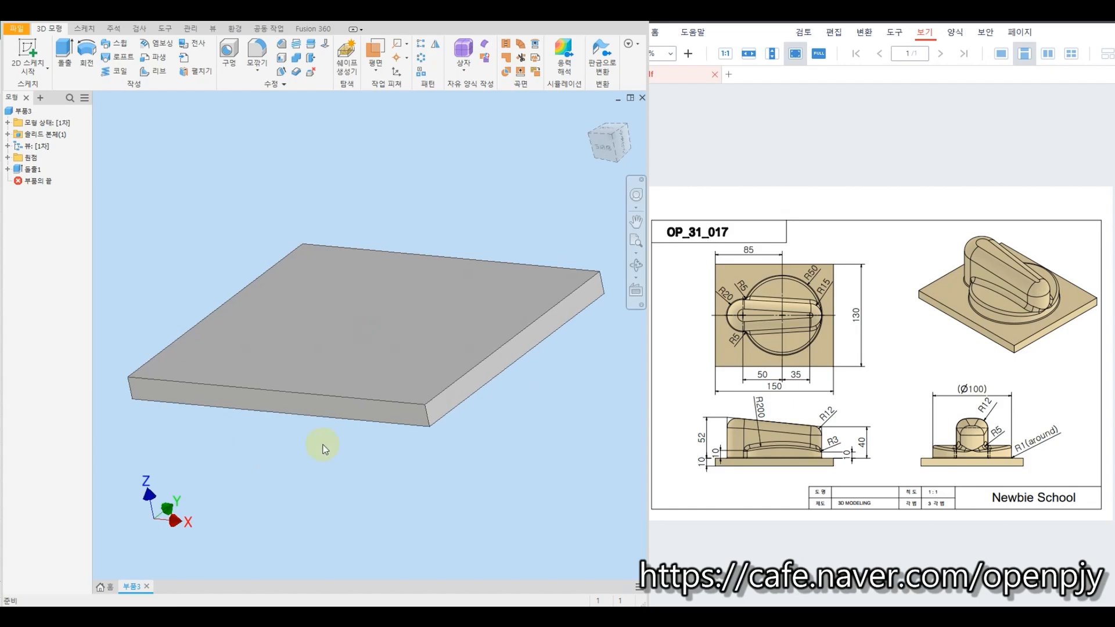
{"action": "left_click", "coordinate": [611, 137]}
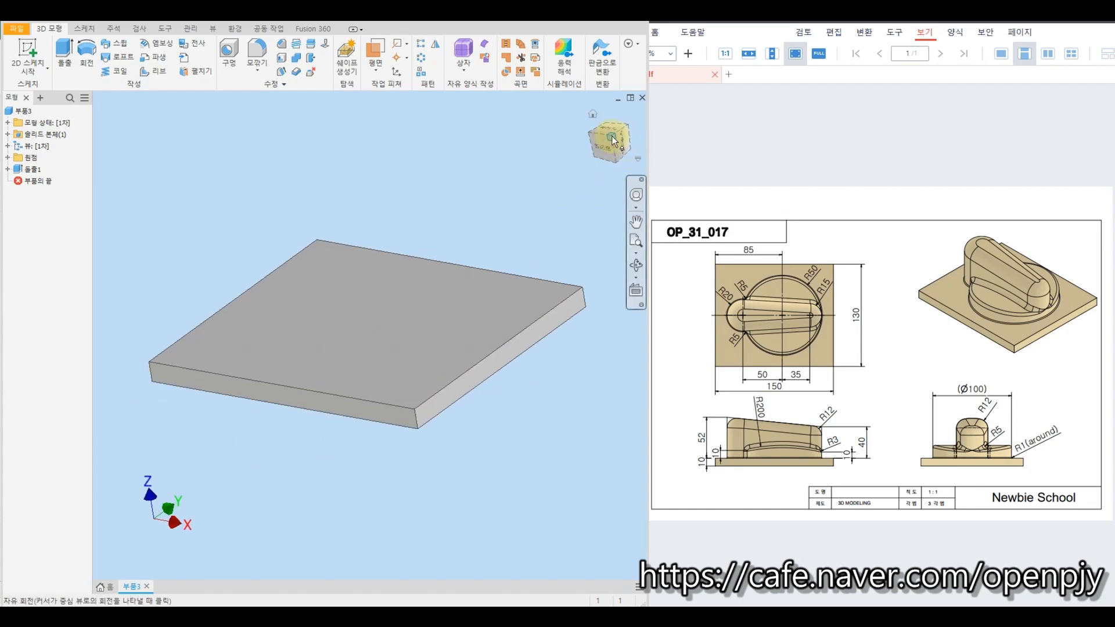
{"action": "right_click", "coordinate": [610, 141]}
{"action": "mouse_move", "coordinate": [641, 216]}
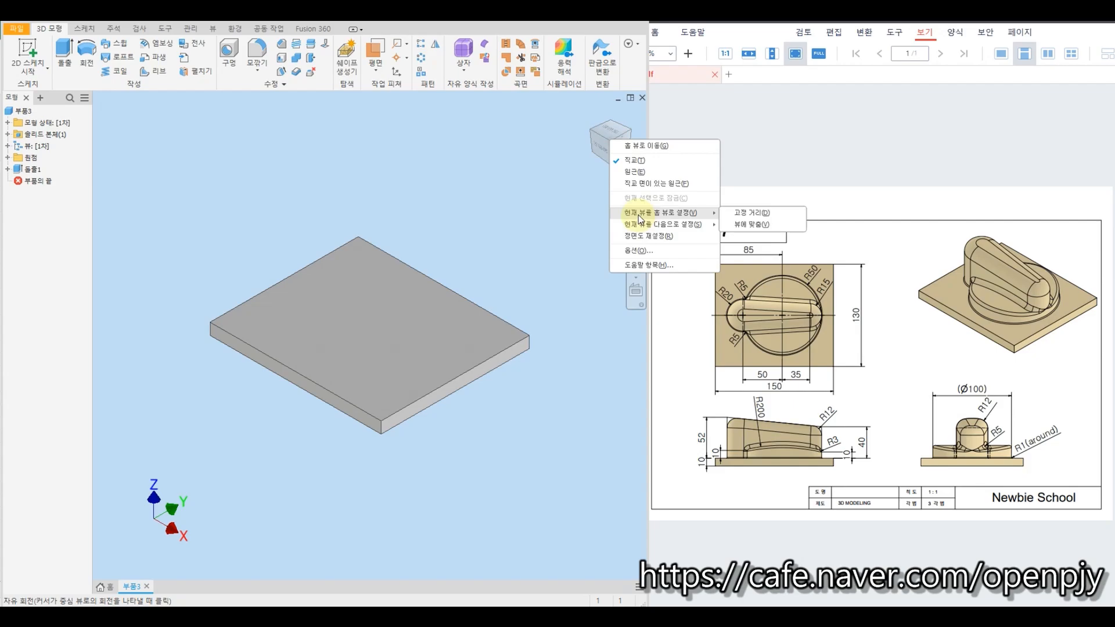
{"action": "left_click", "coordinate": [741, 224]}
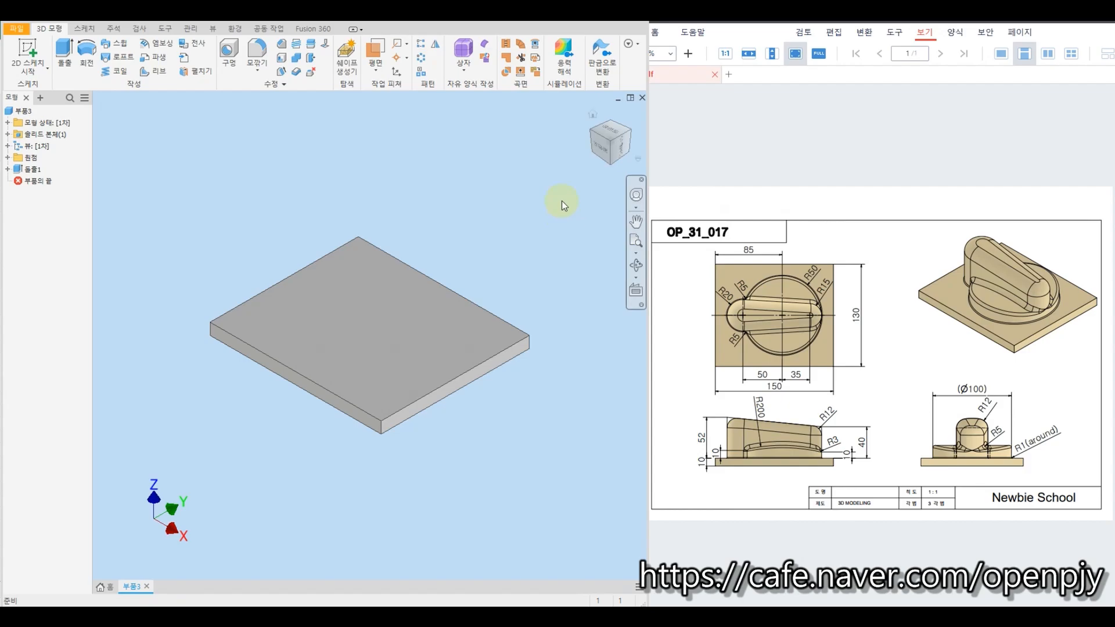
{"action": "left_click", "coordinate": [593, 114]}
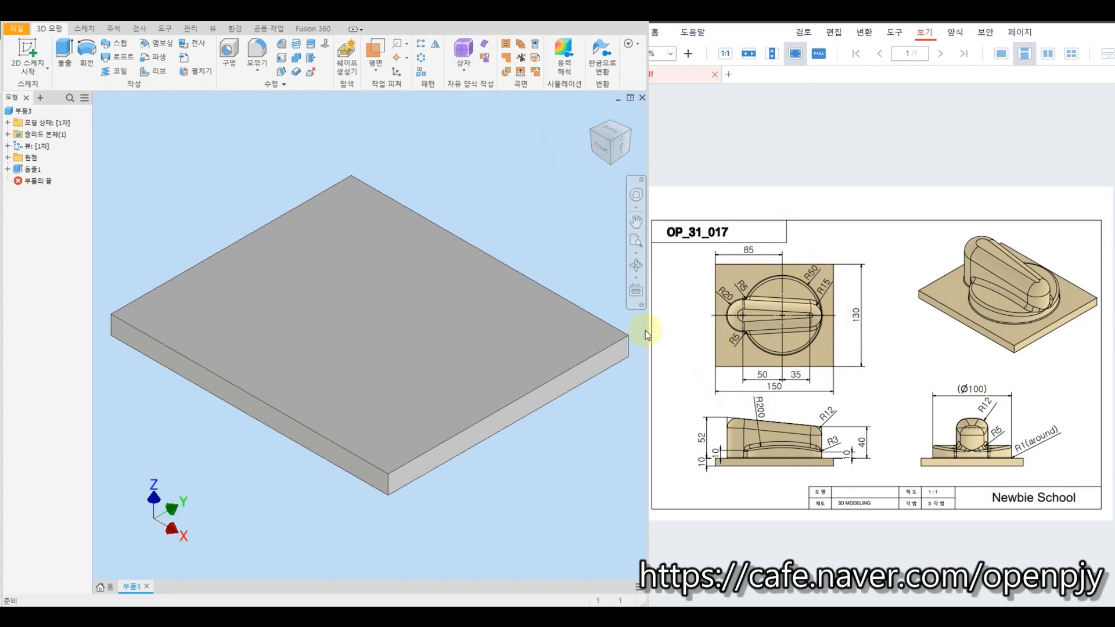
- Start a sketch on the plate's top face and draw a circle about 58 mm in diameter centred on the origin
{"action": "left_click", "coordinate": [28, 55]}
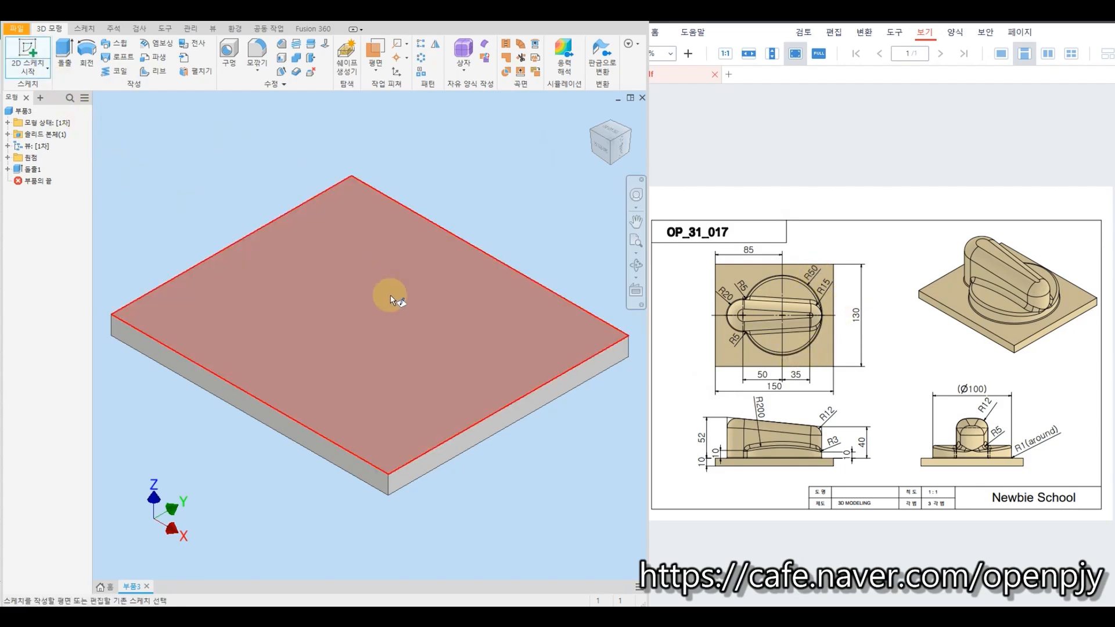
{"action": "left_click", "coordinate": [374, 295]}
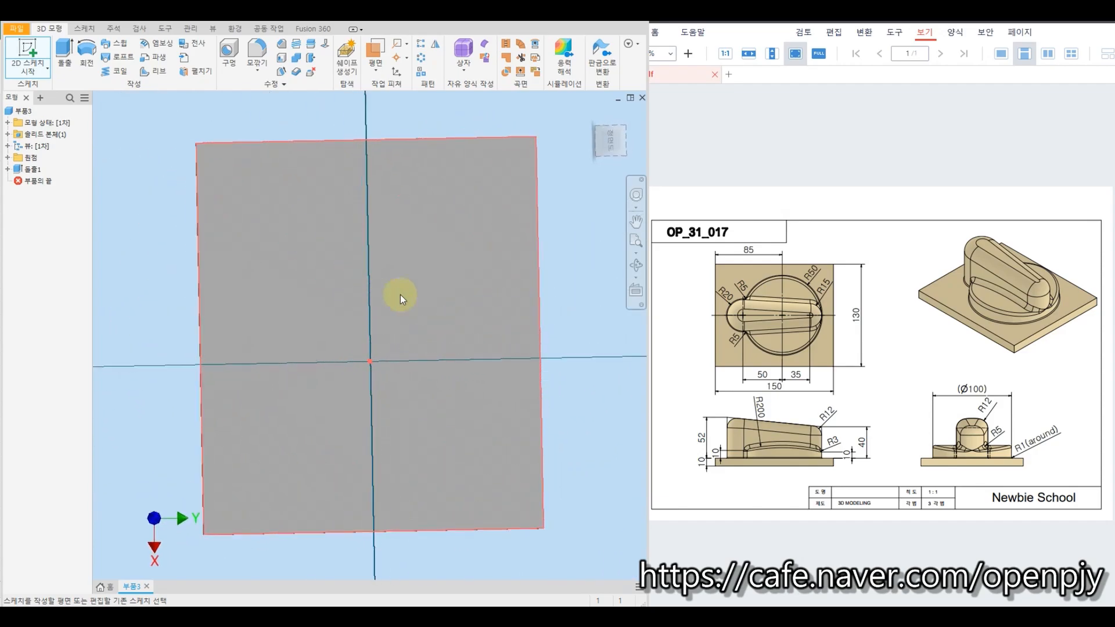
{"action": "left_click", "coordinate": [627, 130]}
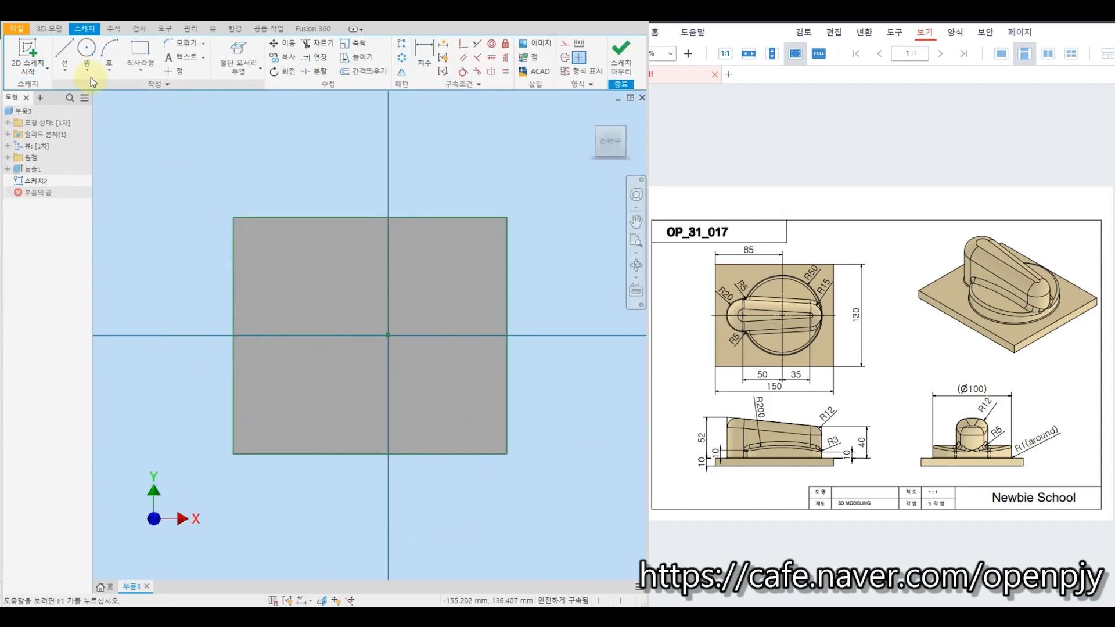
{"action": "left_click", "coordinate": [87, 49]}
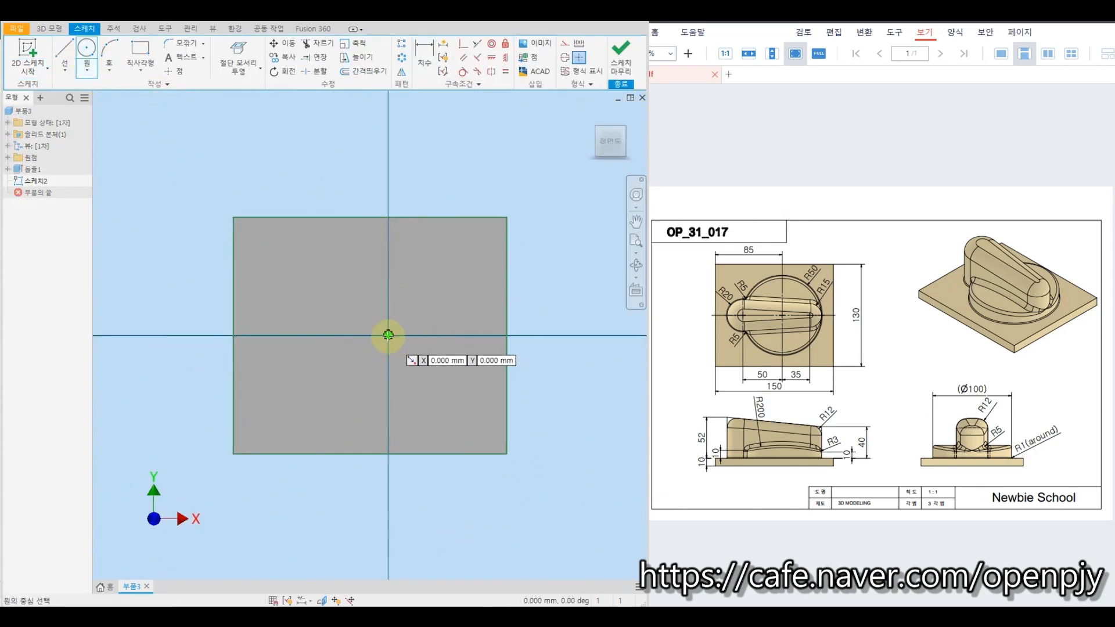
{"action": "left_click", "coordinate": [428, 368]}
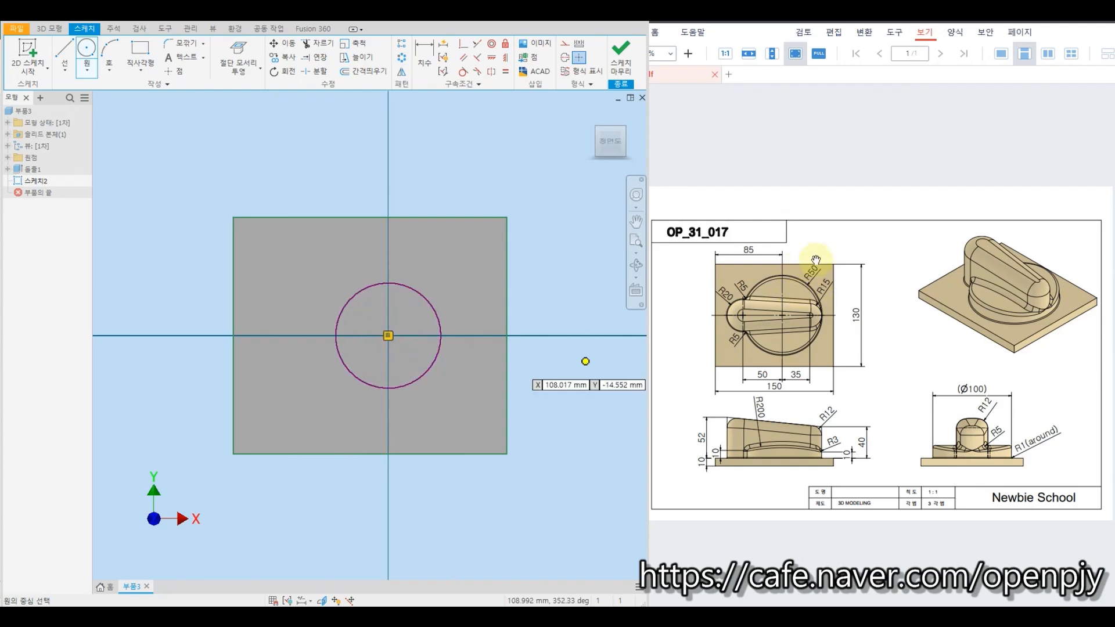
- Dimension the circle by radius instead of diameter, set it to 50 mm, and finish the sketch
{"action": "left_click", "coordinate": [423, 51]}
{"action": "left_click", "coordinate": [427, 298]}
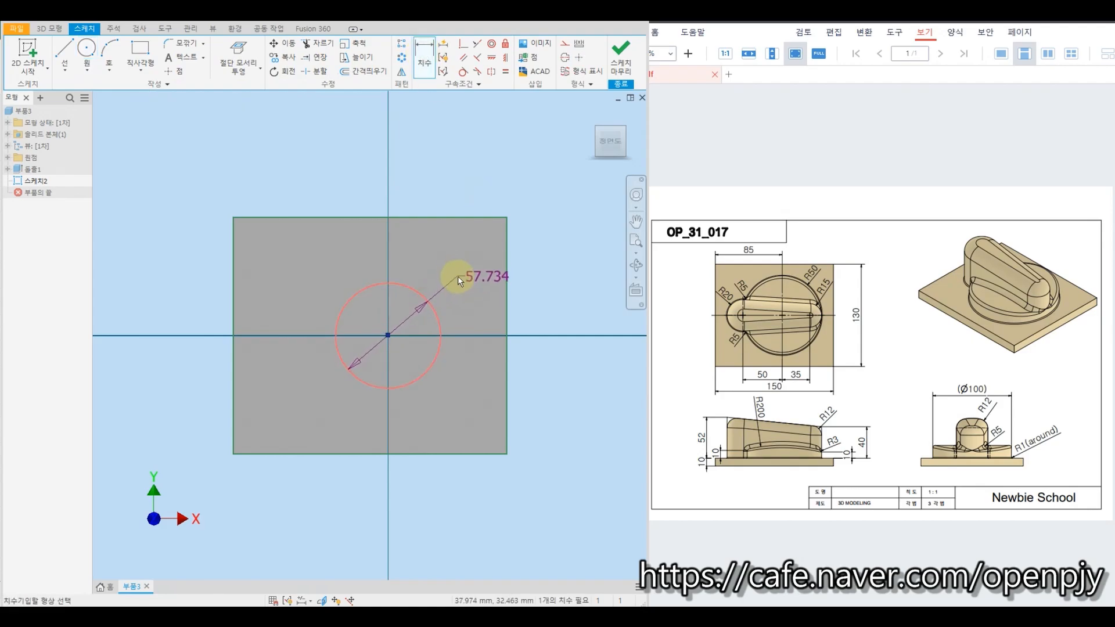
{"action": "right_click", "coordinate": [457, 277]}
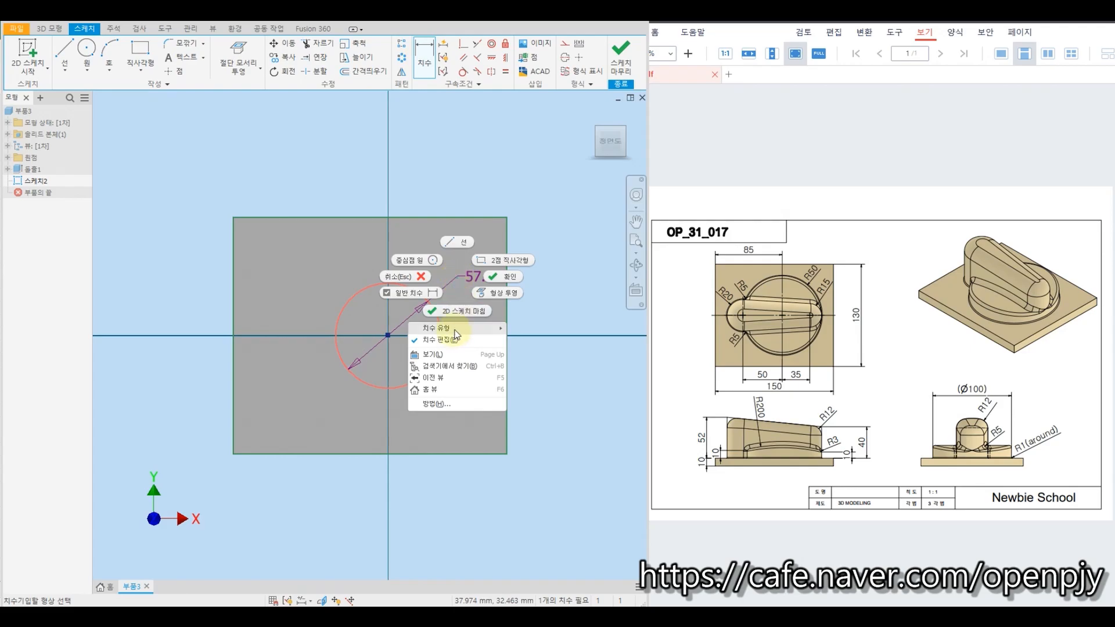
{"action": "mouse_move", "coordinate": [457, 335]}
{"action": "left_click", "coordinate": [539, 330]}
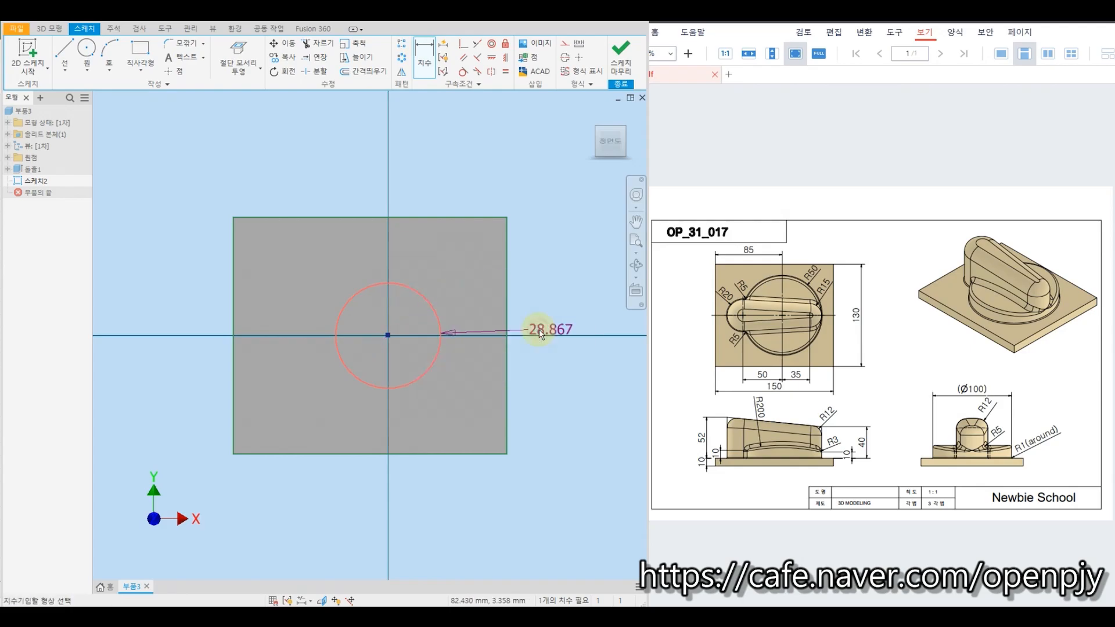
{"action": "left_click", "coordinate": [458, 281]}
{"action": "type", "text": "50"}
{"action": "key", "text": "Return"}
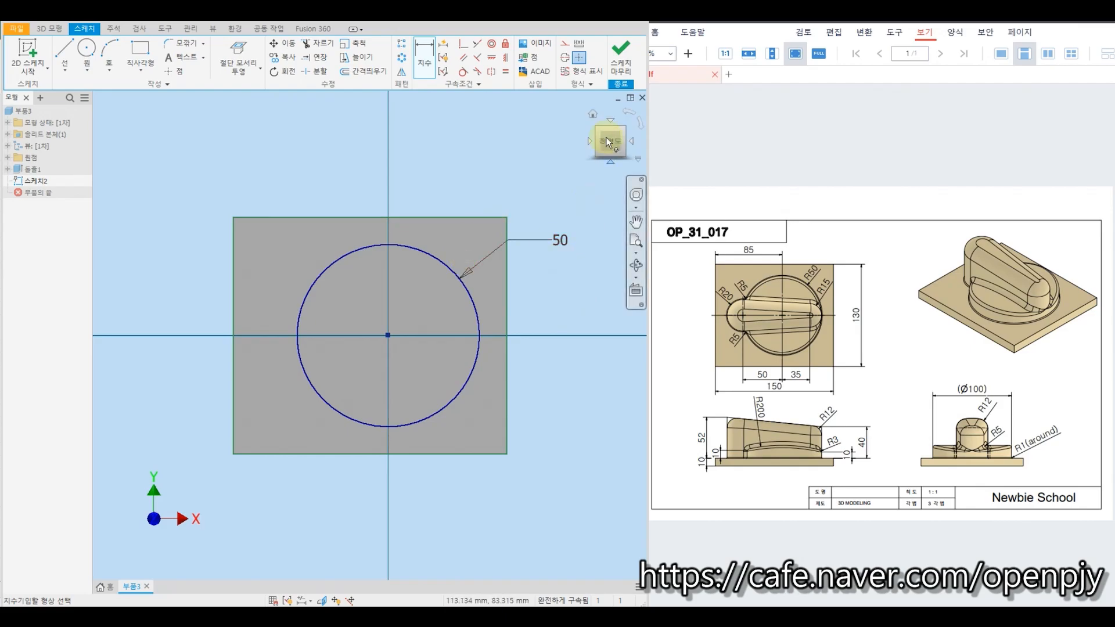
{"action": "left_click", "coordinate": [621, 54]}
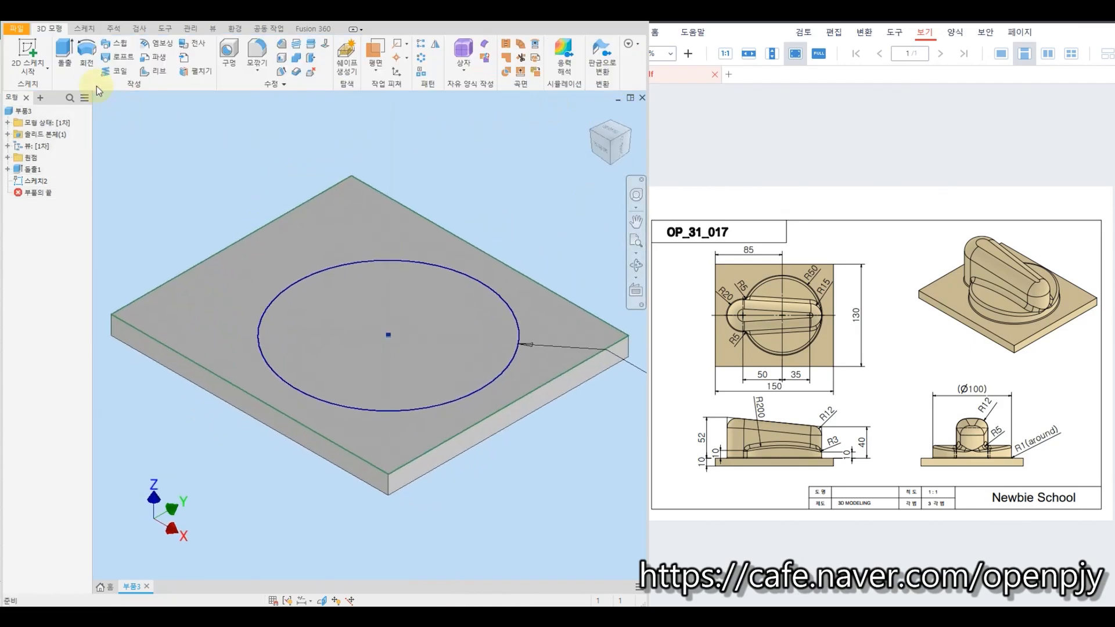
- Extrude the circle 40 mm upward from the plate's top face, joined to the plate
{"action": "left_click", "coordinate": [65, 57]}
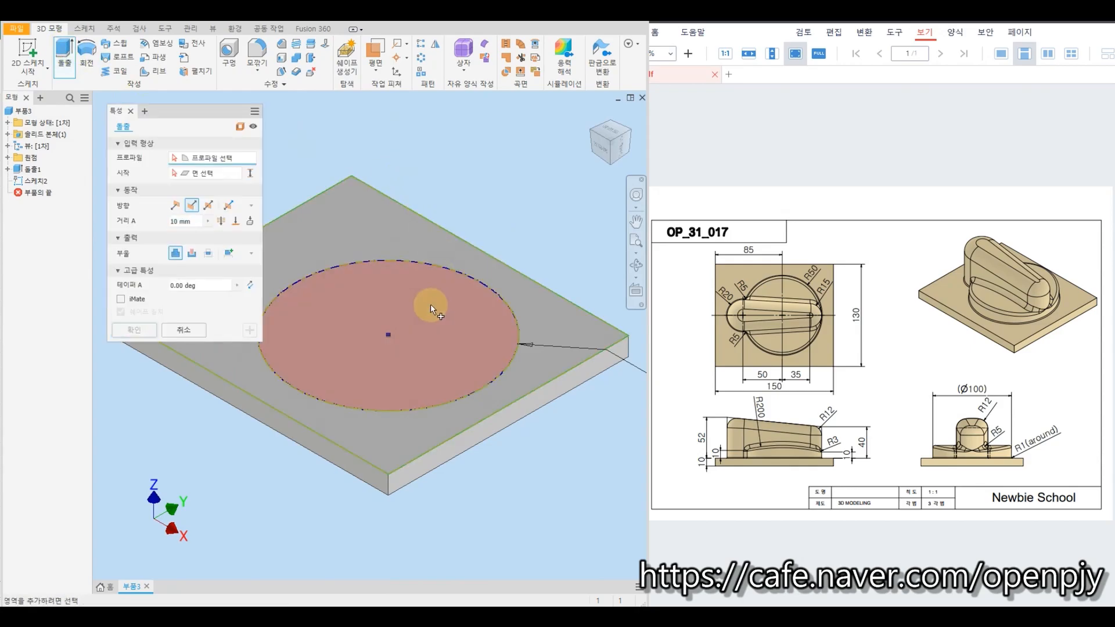
{"action": "left_click", "coordinate": [431, 305]}
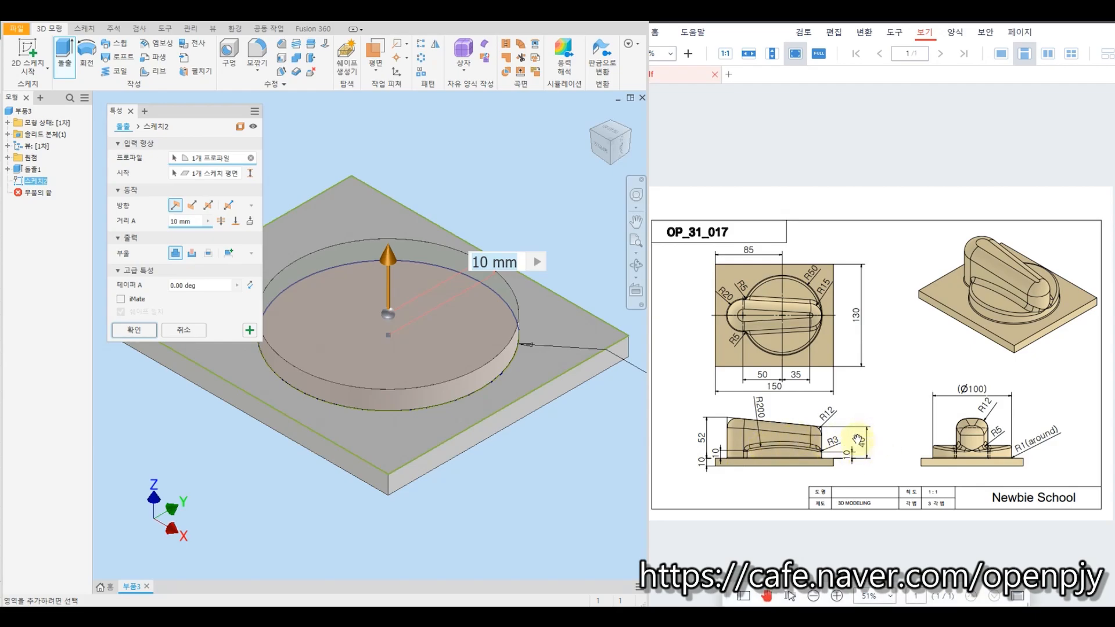
{"action": "left_click", "coordinate": [193, 222]}
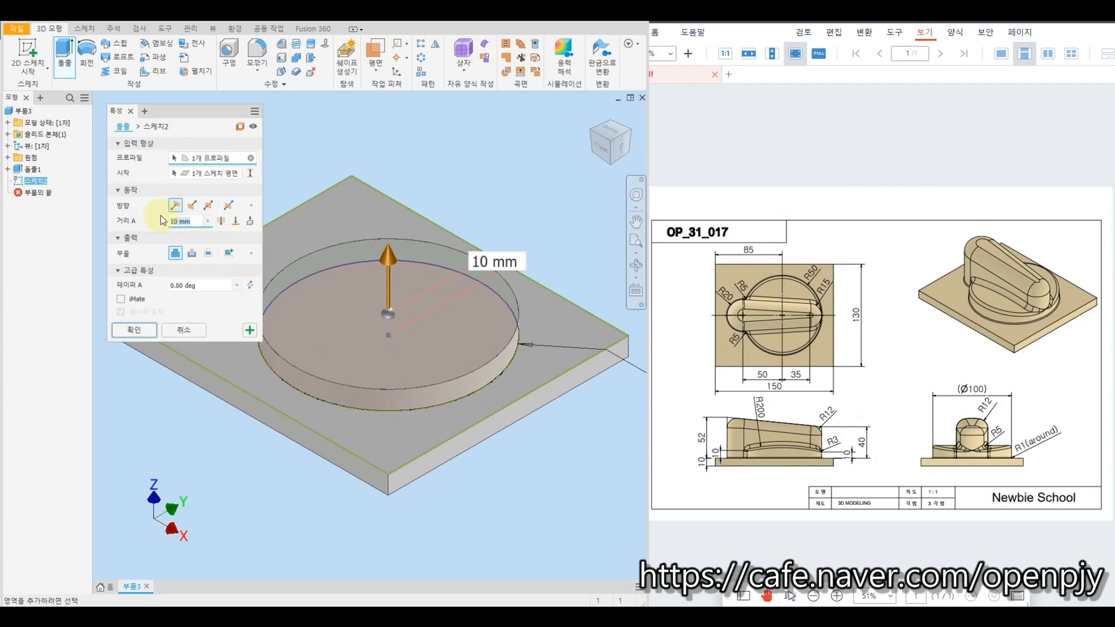
{"action": "type", "text": "40"}
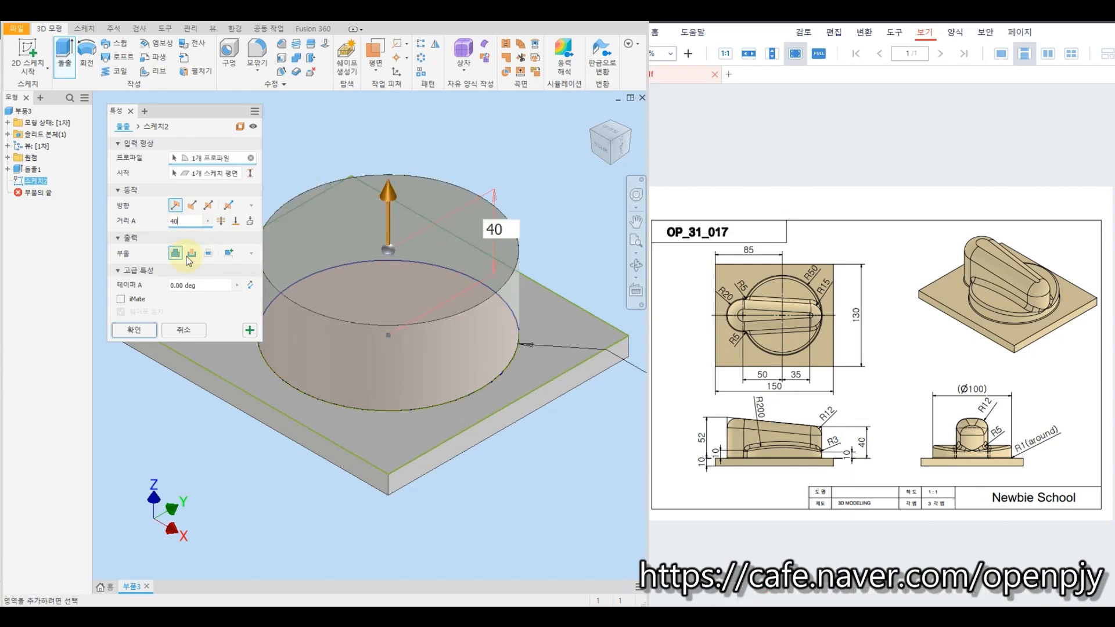
{"action": "left_click", "coordinate": [150, 332]}
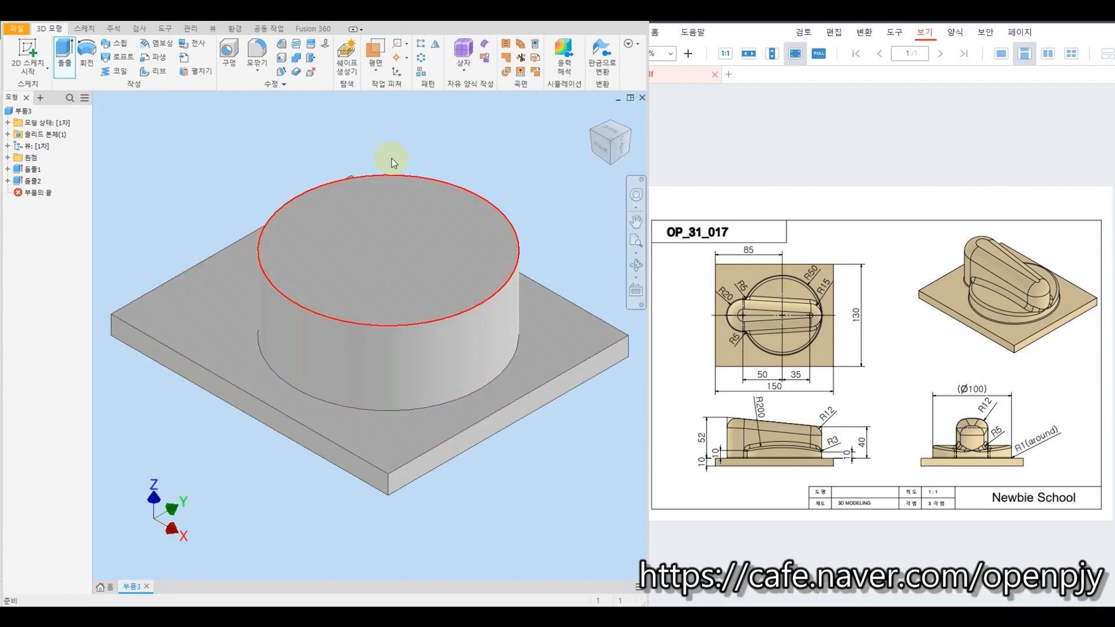
- Start a sketch on the XZ plane and draw a shallow arc across the round body, peaking about 12.6 mm above the plate's top face
{"action": "left_click", "coordinate": [594, 116]}
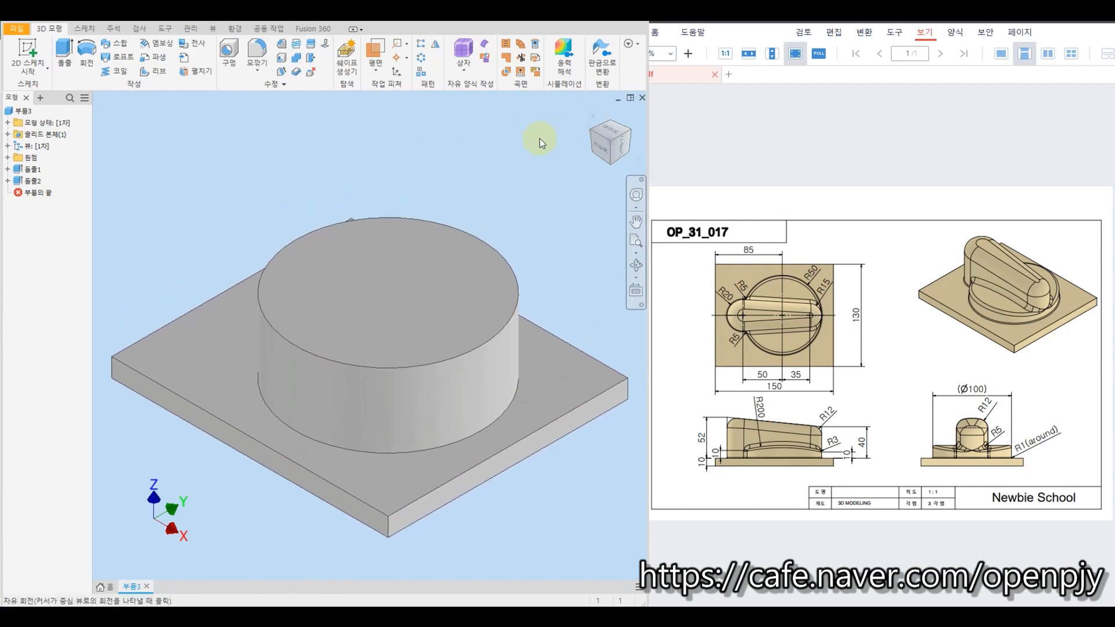
{"action": "left_click", "coordinate": [7, 158]}
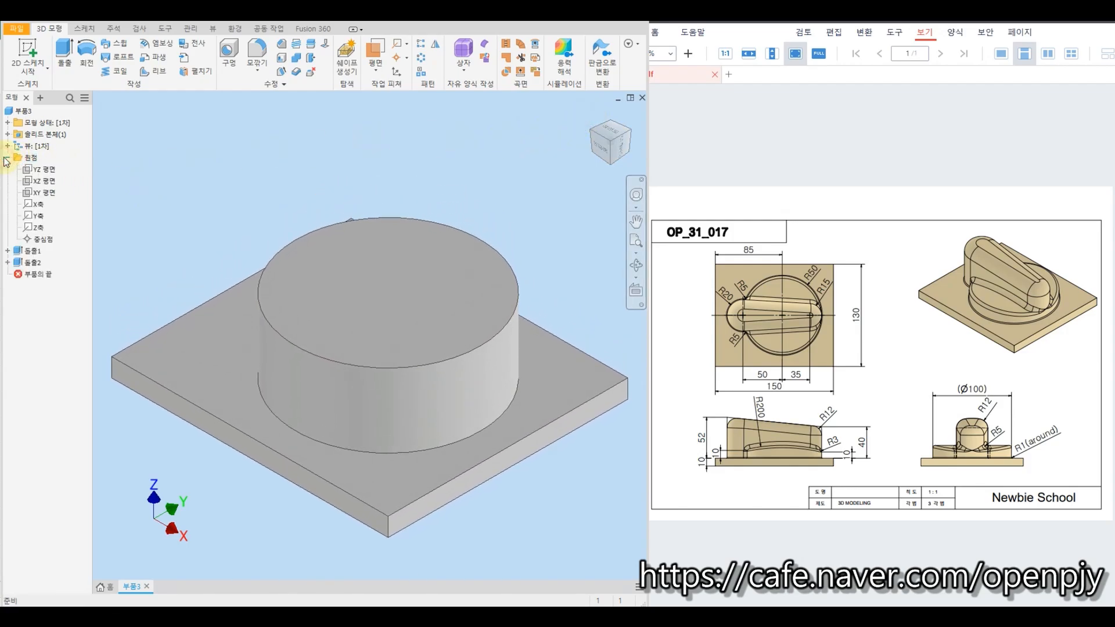
{"action": "left_click", "coordinate": [45, 182]}
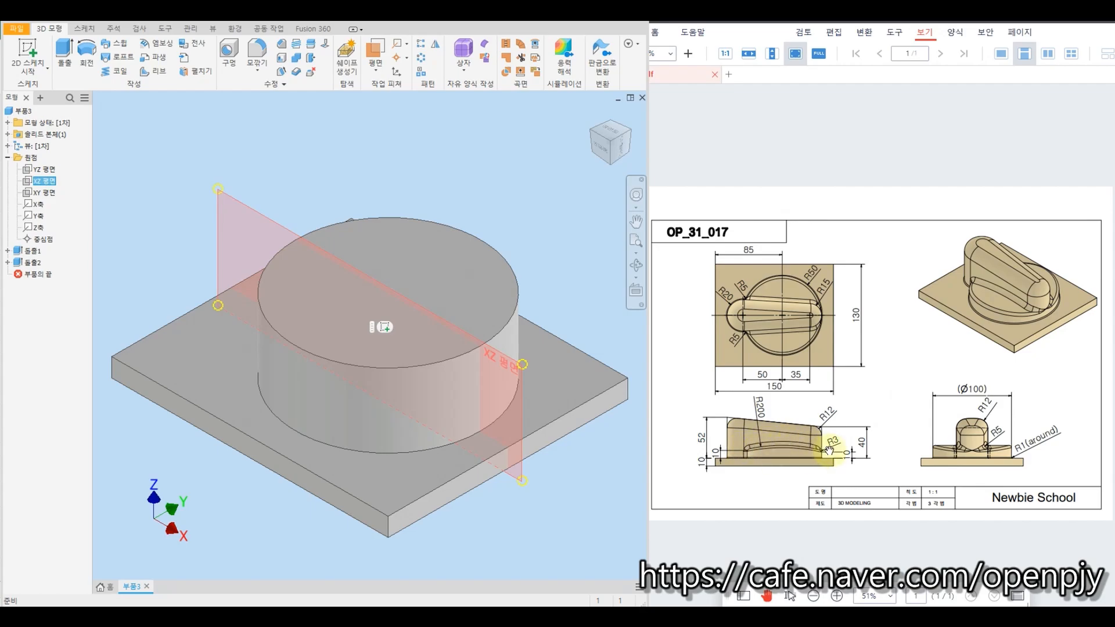
{"action": "right_click", "coordinate": [41, 185]}
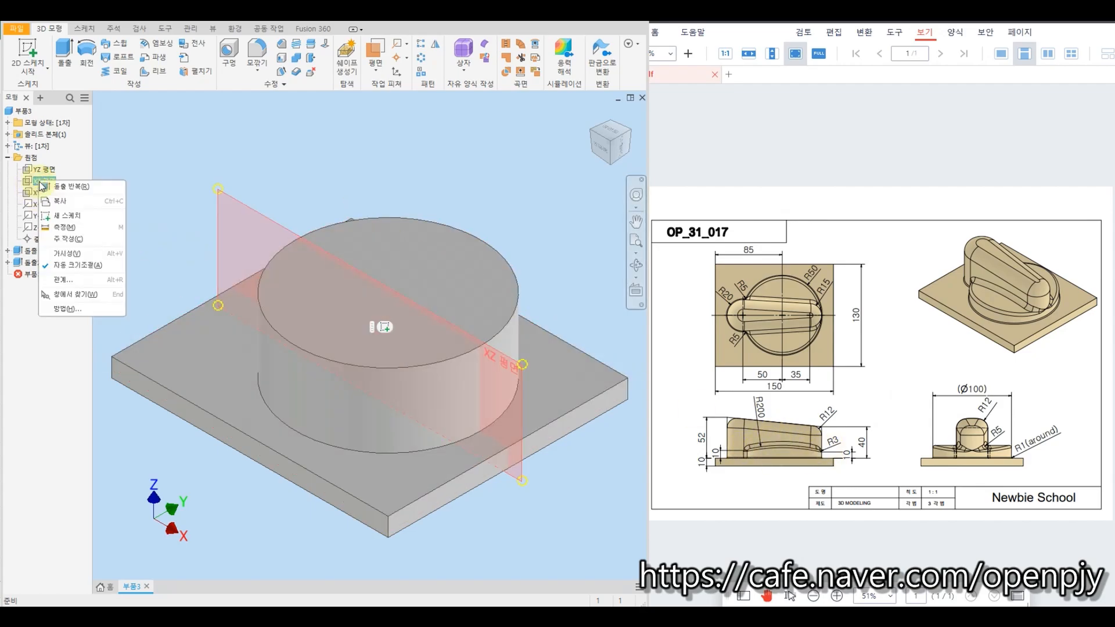
{"action": "left_click", "coordinate": [69, 216]}
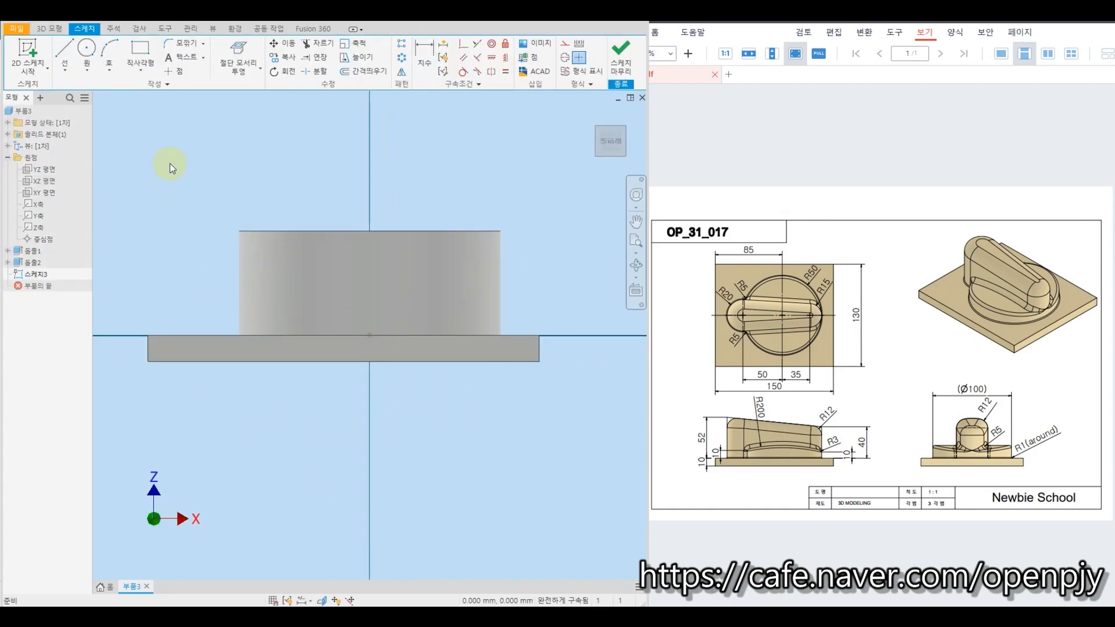
{"action": "left_click", "coordinate": [110, 49]}
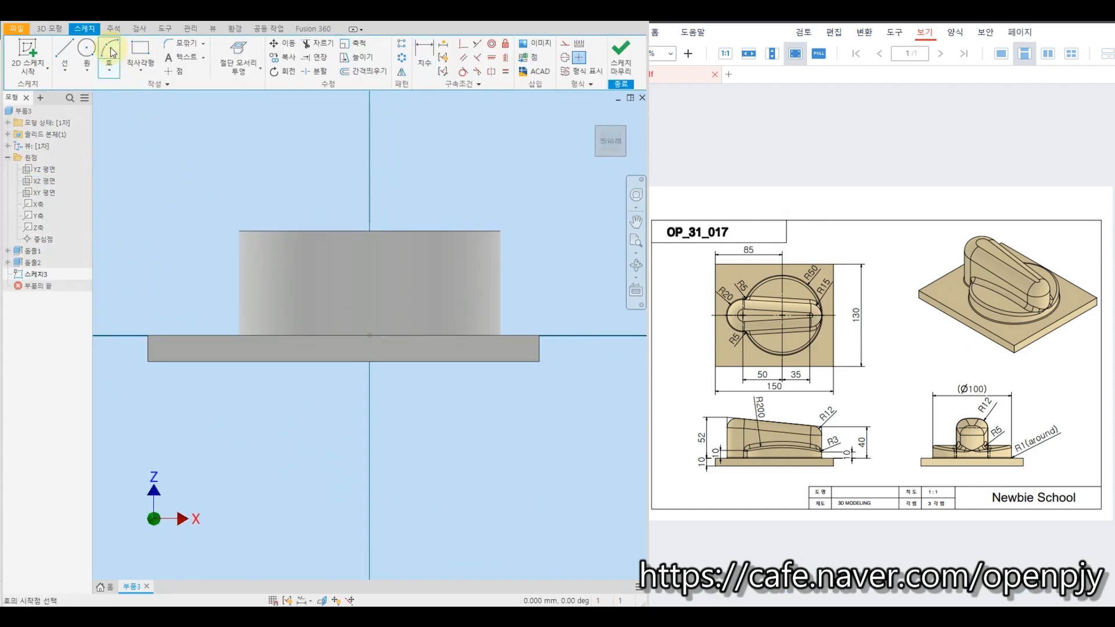
{"action": "left_click", "coordinate": [218, 319]}
{"action": "left_click", "coordinate": [526, 318]}
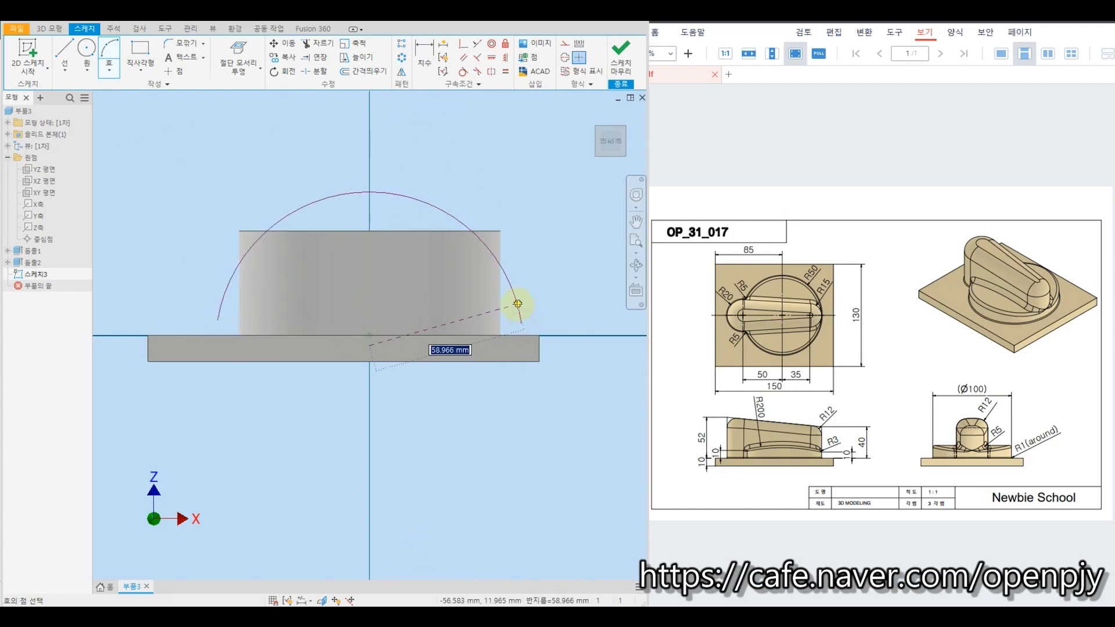
{"action": "left_click", "coordinate": [401, 303]}
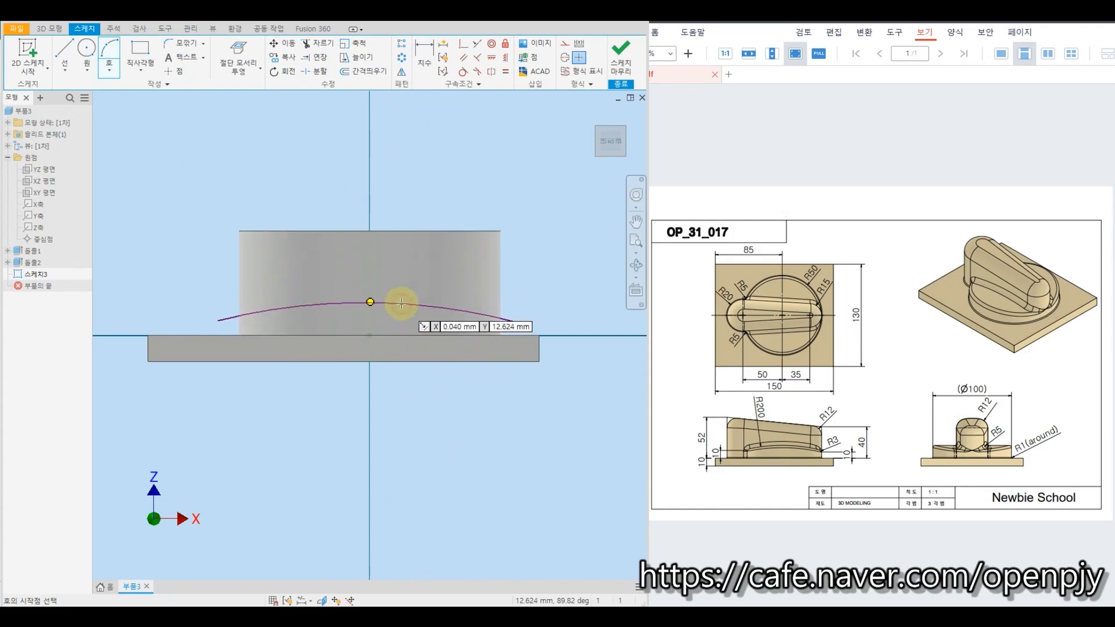
- Project the model's cut edges into the sketch and trim both arc ends back to the round body's sides
{"action": "left_click", "coordinate": [238, 49]}
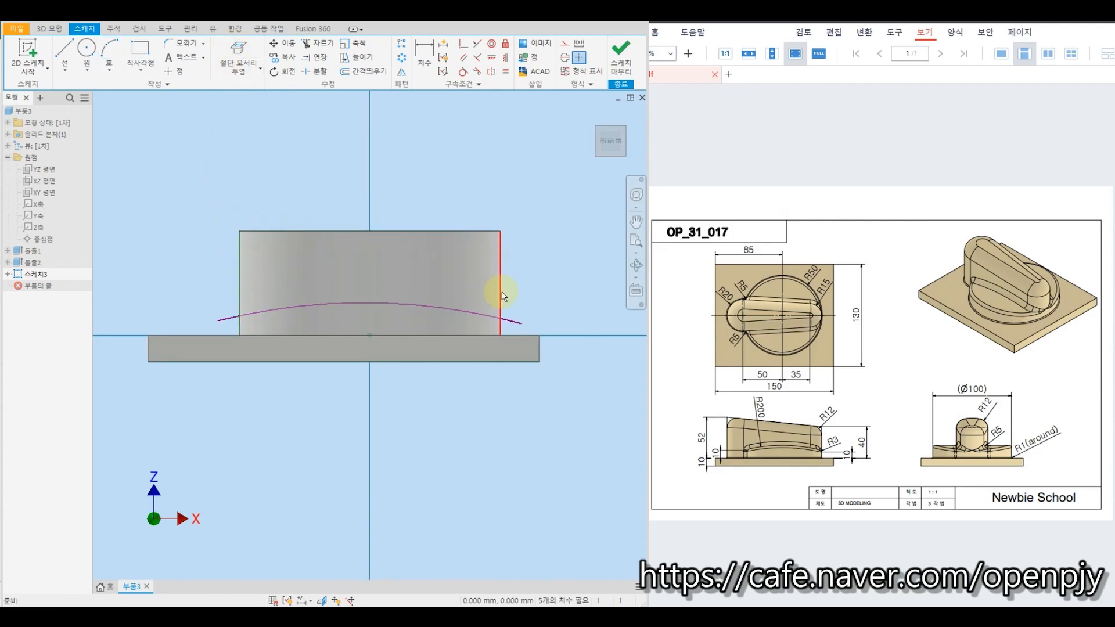
{"action": "left_click", "coordinate": [316, 43]}
{"action": "left_click", "coordinate": [224, 319]}
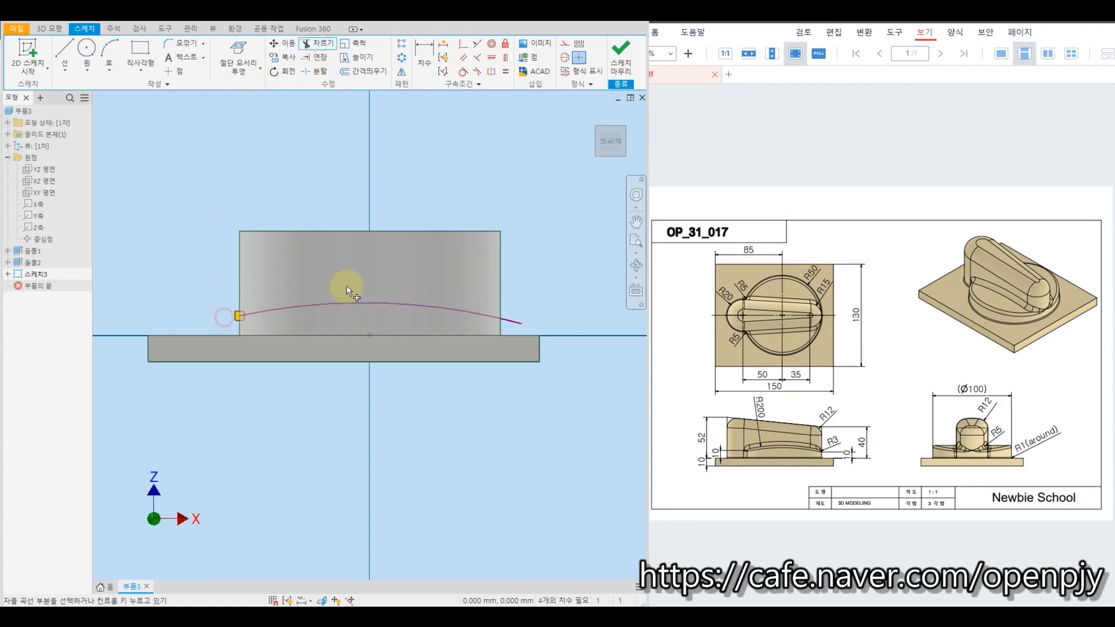
{"action": "left_click", "coordinate": [513, 319]}
- Dimension both ends of the arc 10 mm above the plate's top edge
{"action": "key", "text": "d"}
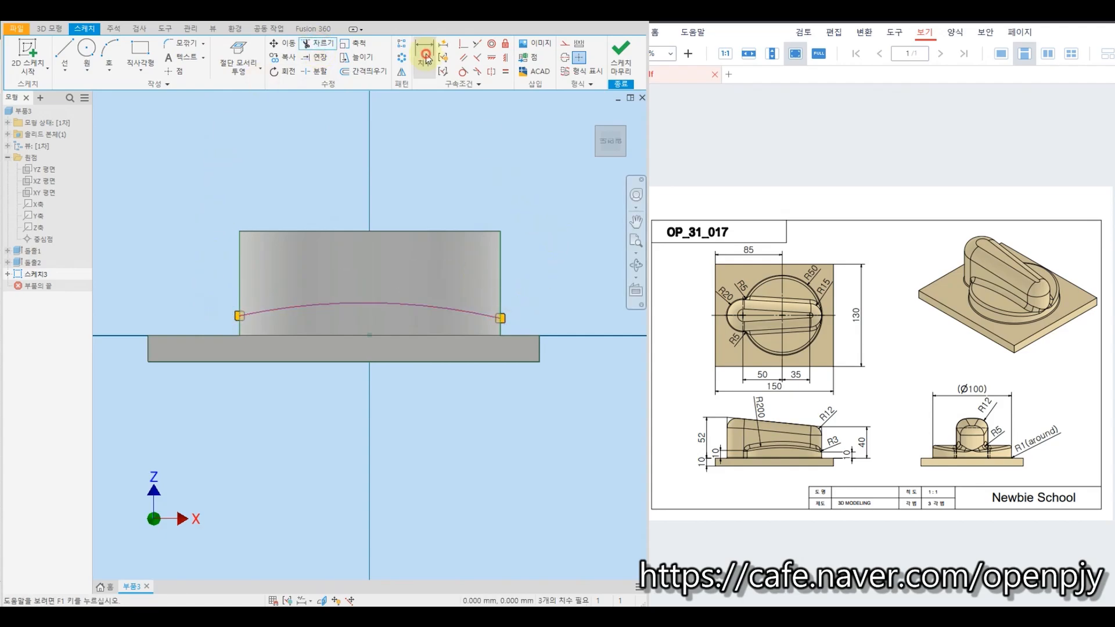
{"action": "left_click", "coordinate": [176, 335]}
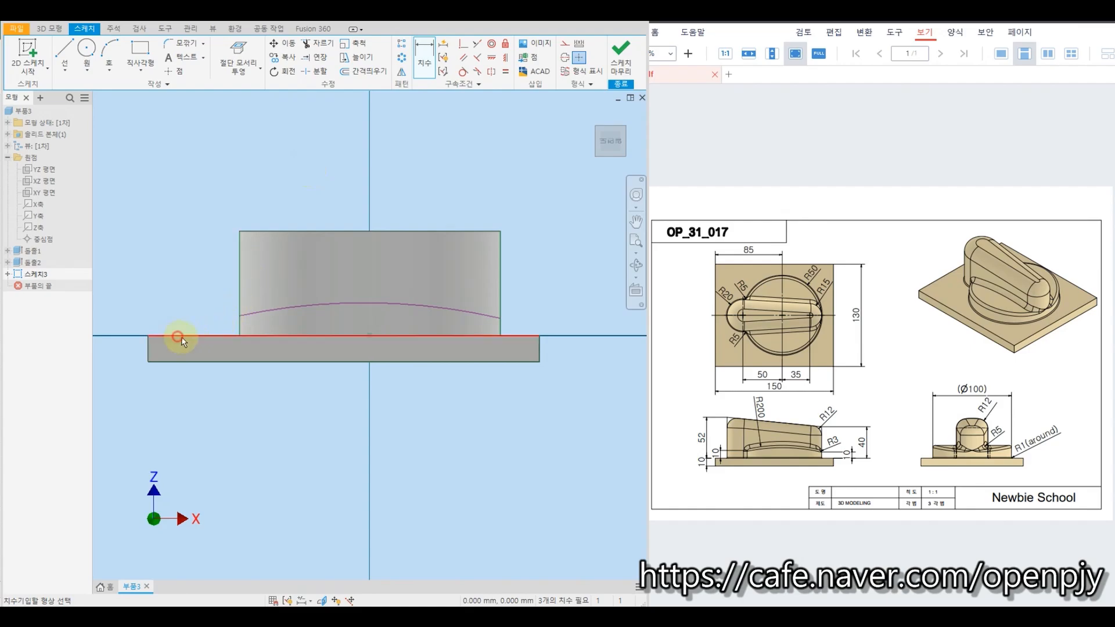
{"action": "left_click", "coordinate": [240, 317]}
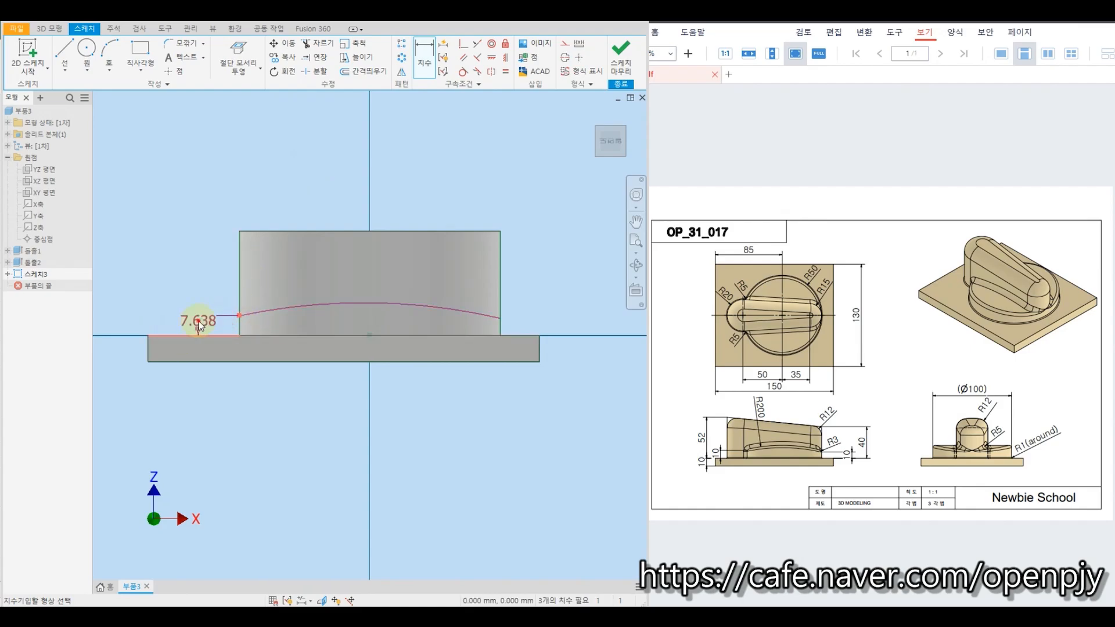
{"action": "left_click", "coordinate": [203, 326]}
{"action": "type", "text": "10"}
{"action": "key", "text": "Return"}
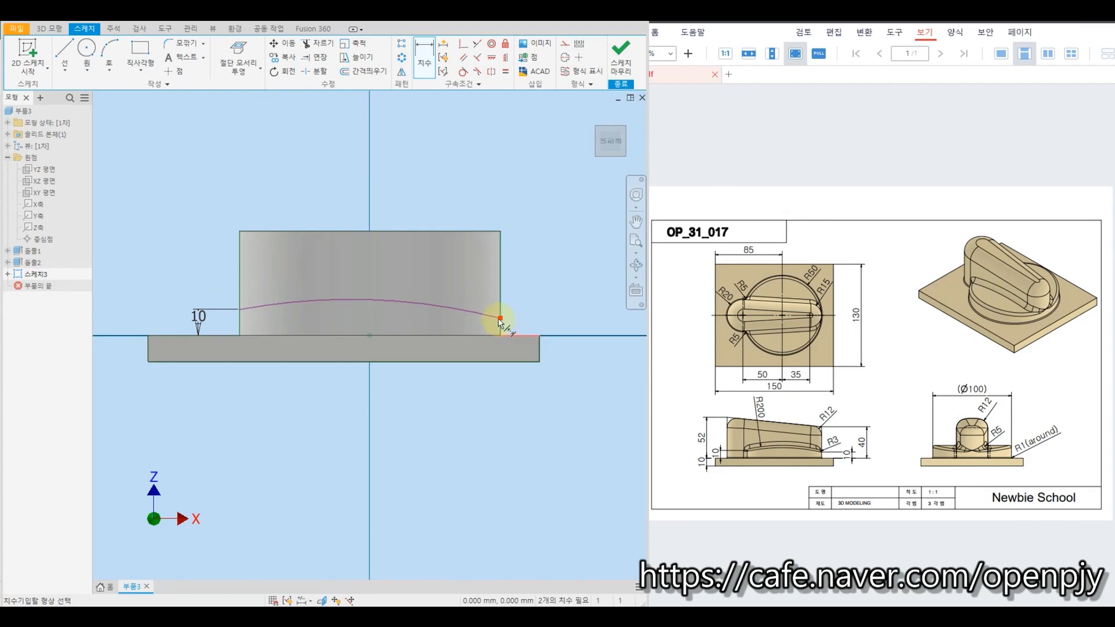
{"action": "left_click", "coordinate": [501, 318]}
{"action": "left_click", "coordinate": [525, 322]}
{"action": "type", "text": "10"}
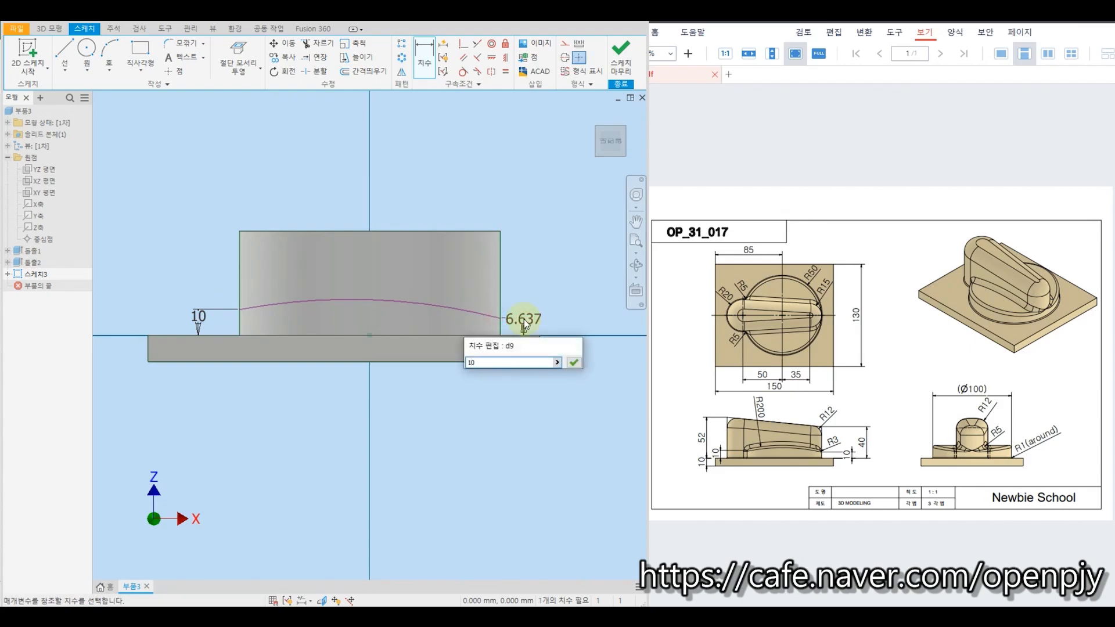
{"action": "key", "text": "Return"}
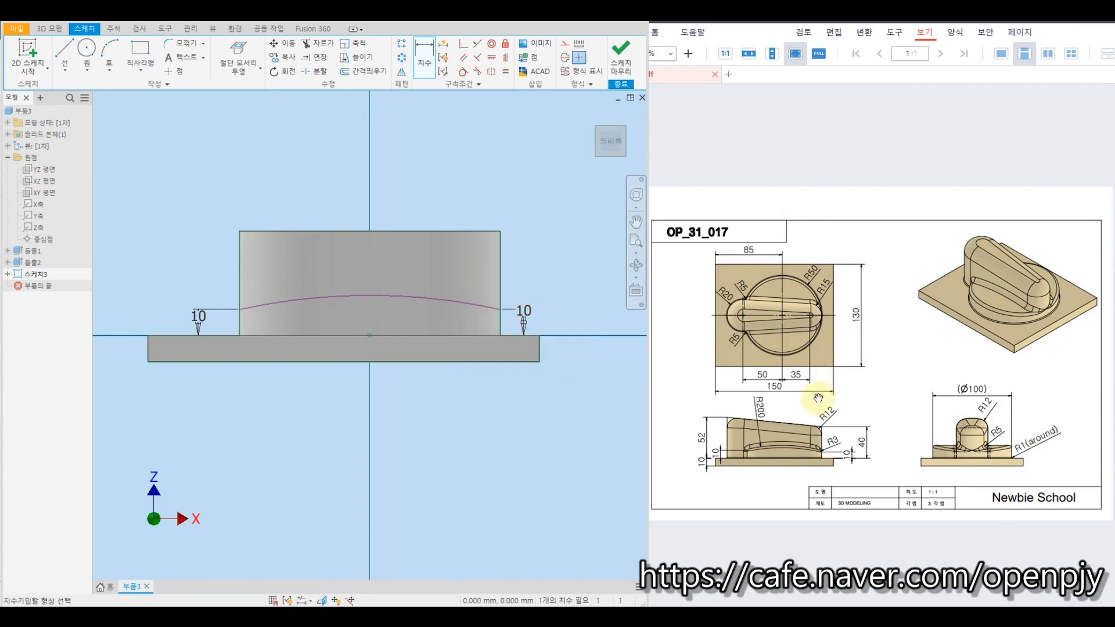
- Dimension the arc's radius as 200 mm and finish the sketch
{"action": "left_click", "coordinate": [454, 300]}
{"action": "left_click", "coordinate": [436, 401]}
{"action": "type", "text": "200"}
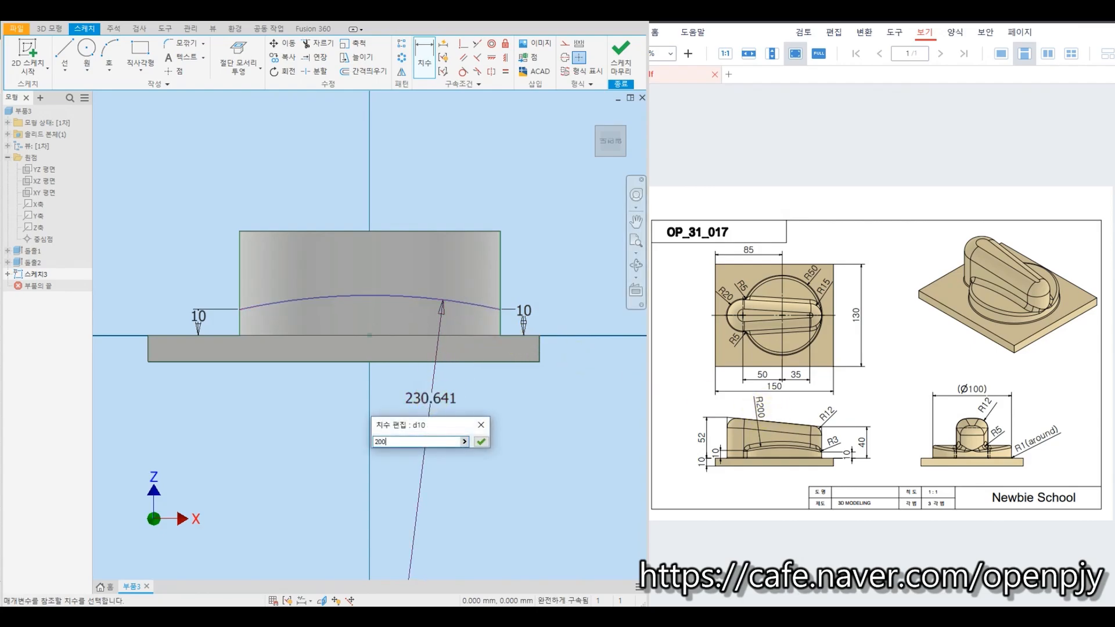
{"action": "key", "text": "Return"}
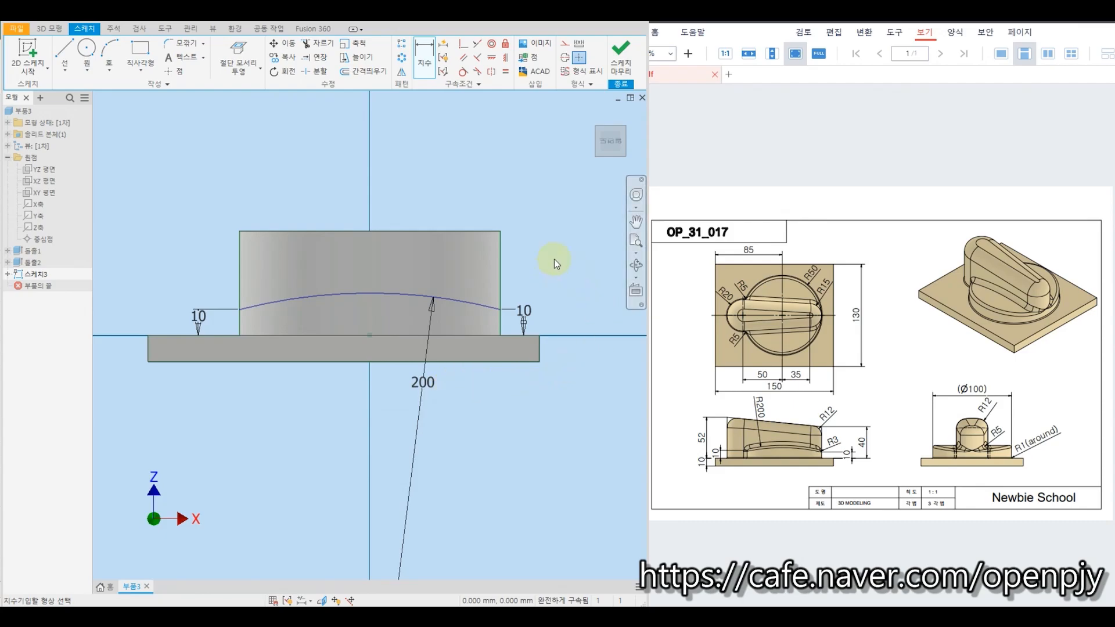
{"action": "left_click", "coordinate": [621, 67]}
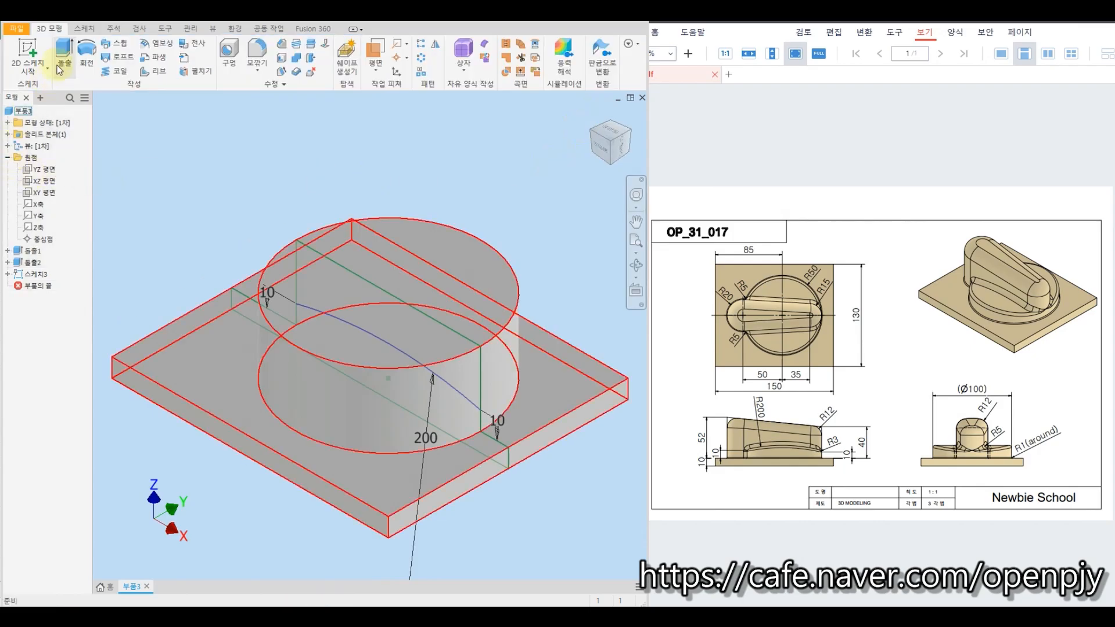
- Extrude the area above the arc as a symmetric cut, 119 mm in total, removing the top of the round body
{"action": "left_click", "coordinate": [65, 52]}
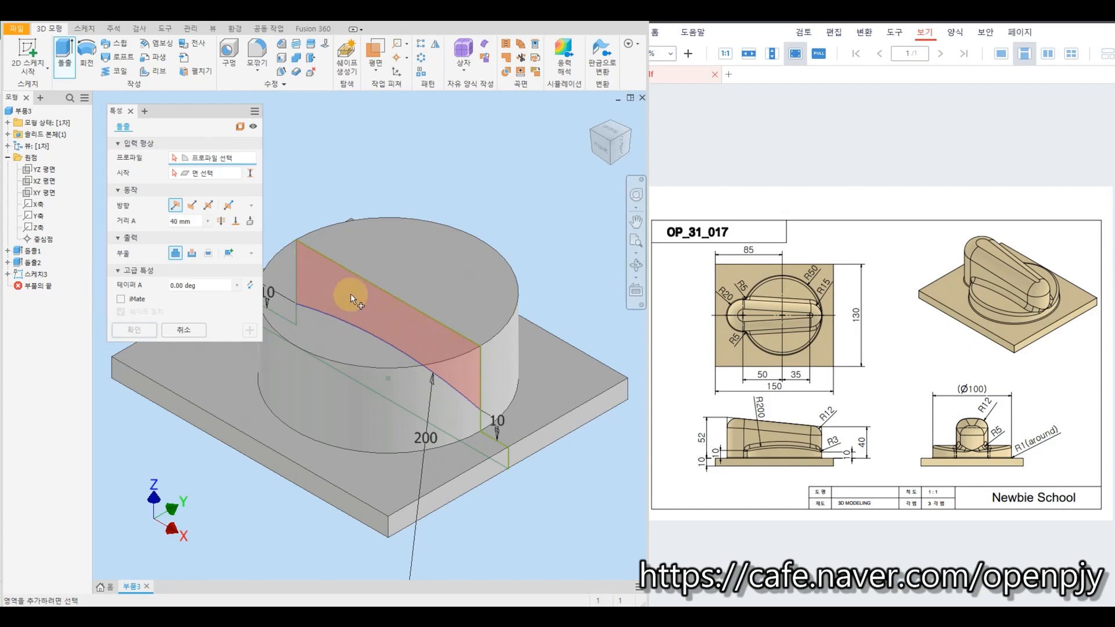
{"action": "left_click", "coordinate": [363, 303]}
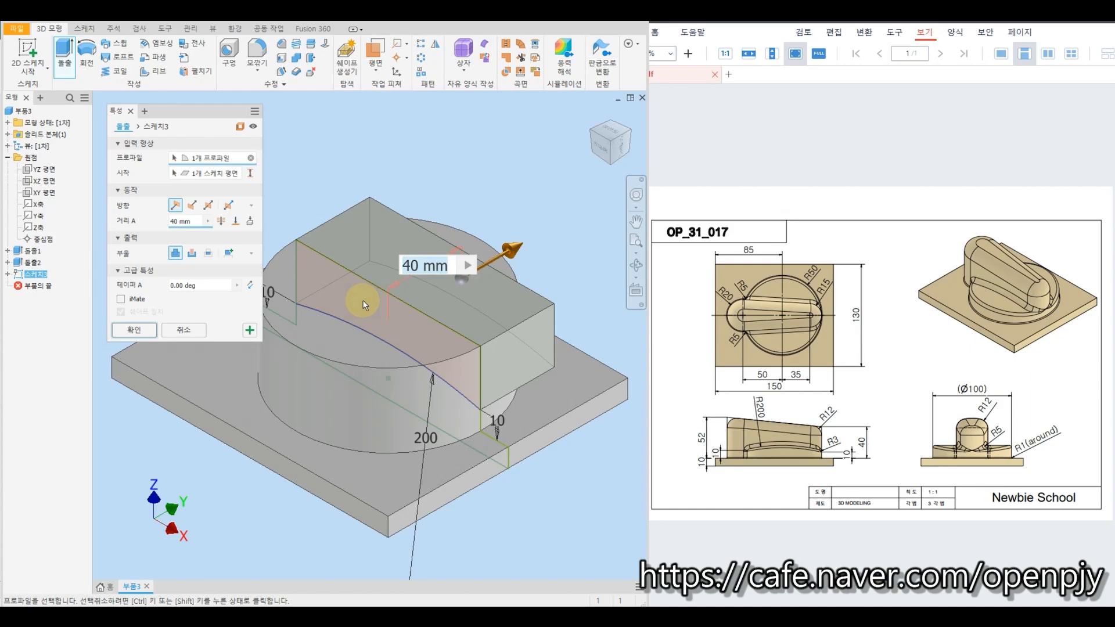
{"action": "left_click", "coordinate": [192, 254]}
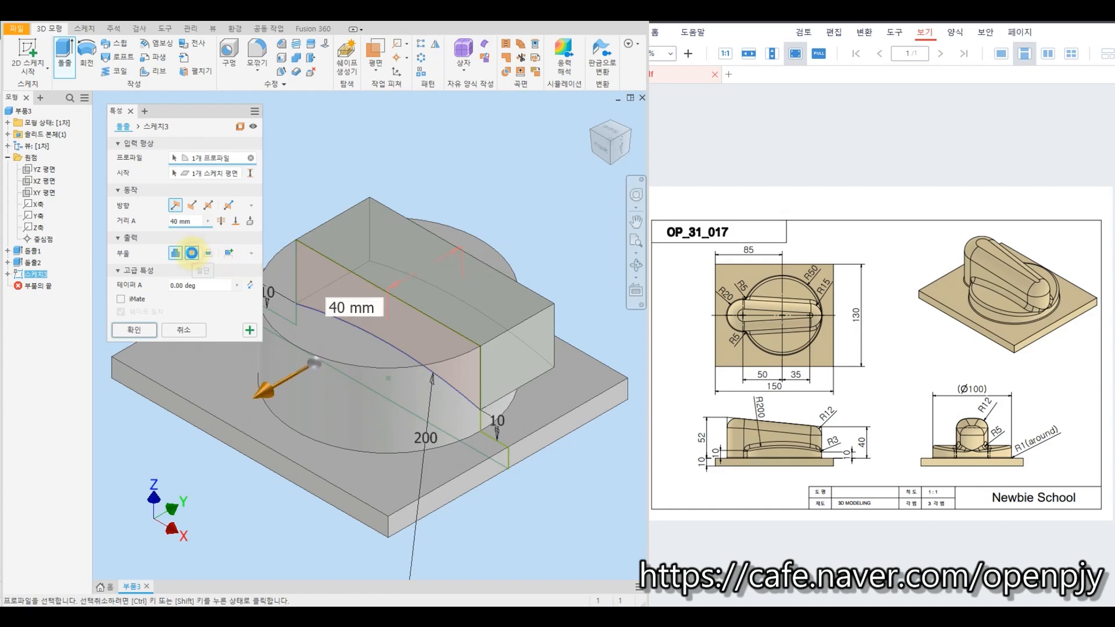
{"action": "left_click", "coordinate": [208, 205]}
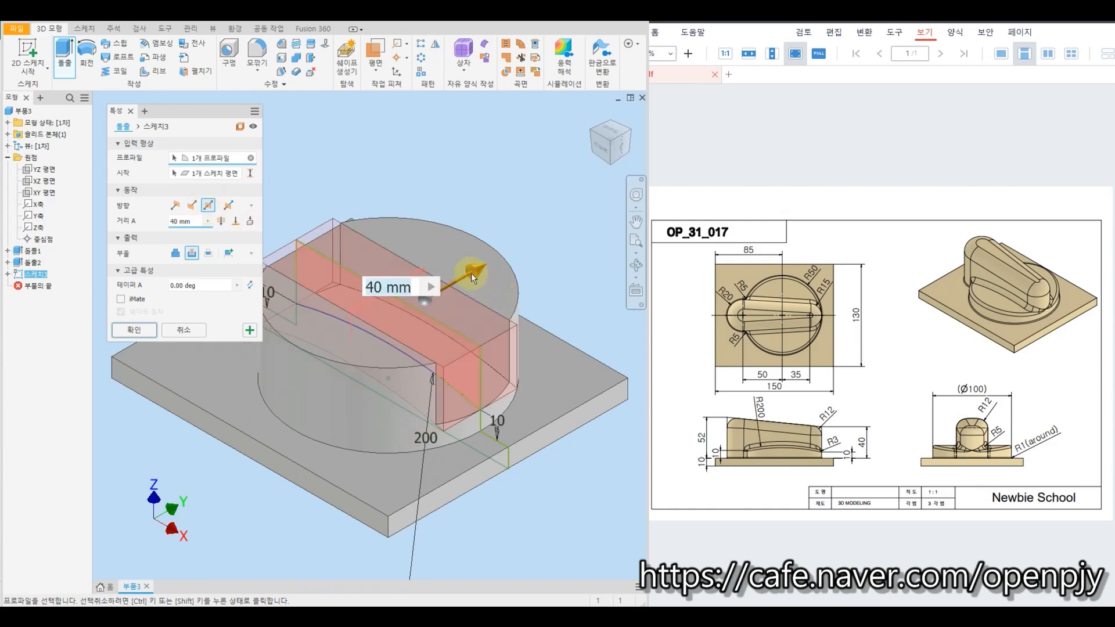
{"action": "left_click_drag", "start_coordinate": [472, 273], "coordinate": [546, 235]}
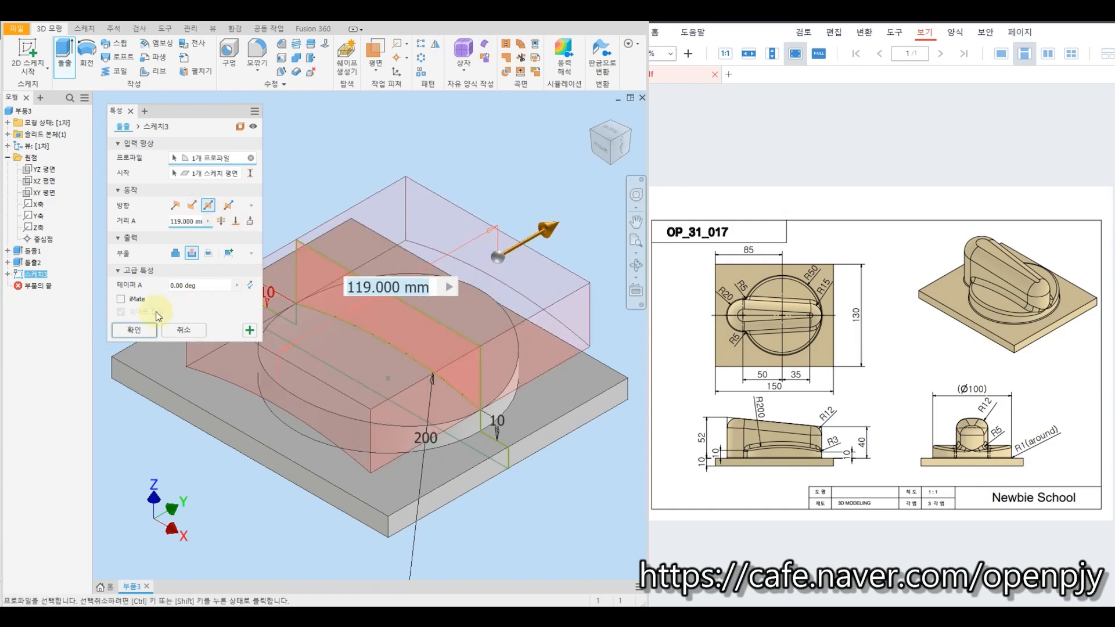
{"action": "left_click", "coordinate": [133, 330]}
- Start a sketch on the plate's top face and orient it with the X axis horizontal
{"action": "mouse_move", "coordinate": [239, 504]}
{"action": "middle_mouse_down", "text": "shift"}
{"action": "mouse_move", "coordinate": [296, 488]}
{"action": "mouse_move", "coordinate": [286, 488]}
{"action": "middle_mouse_up", "text": "shift"}
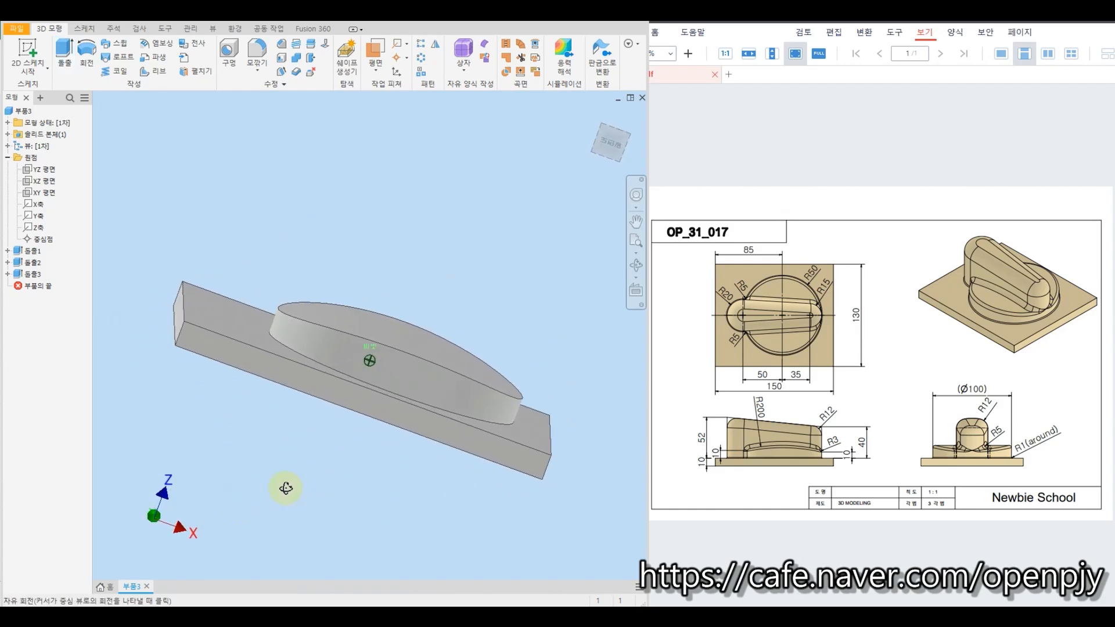
{"action": "left_click", "coordinate": [617, 145]}
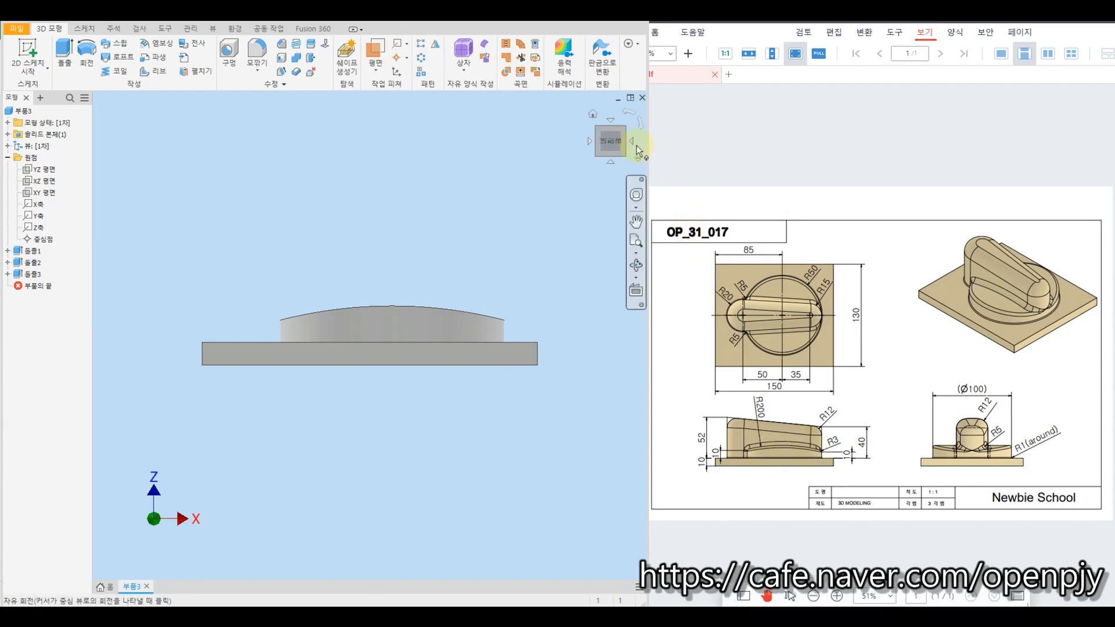
{"action": "left_click", "coordinate": [635, 141]}
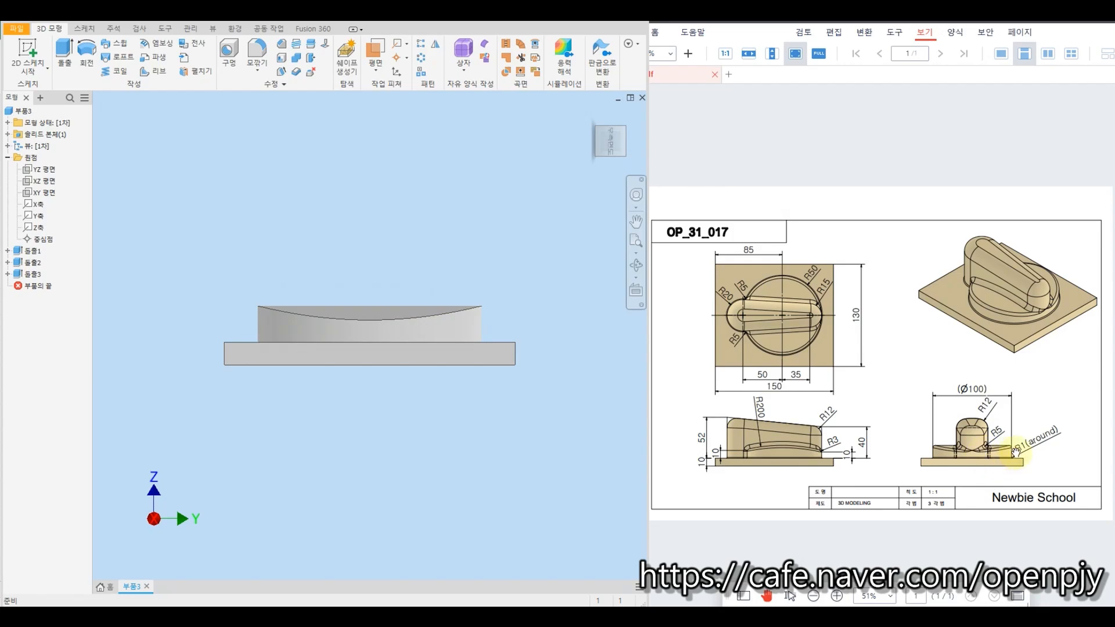
{"action": "left_click", "coordinate": [593, 115]}
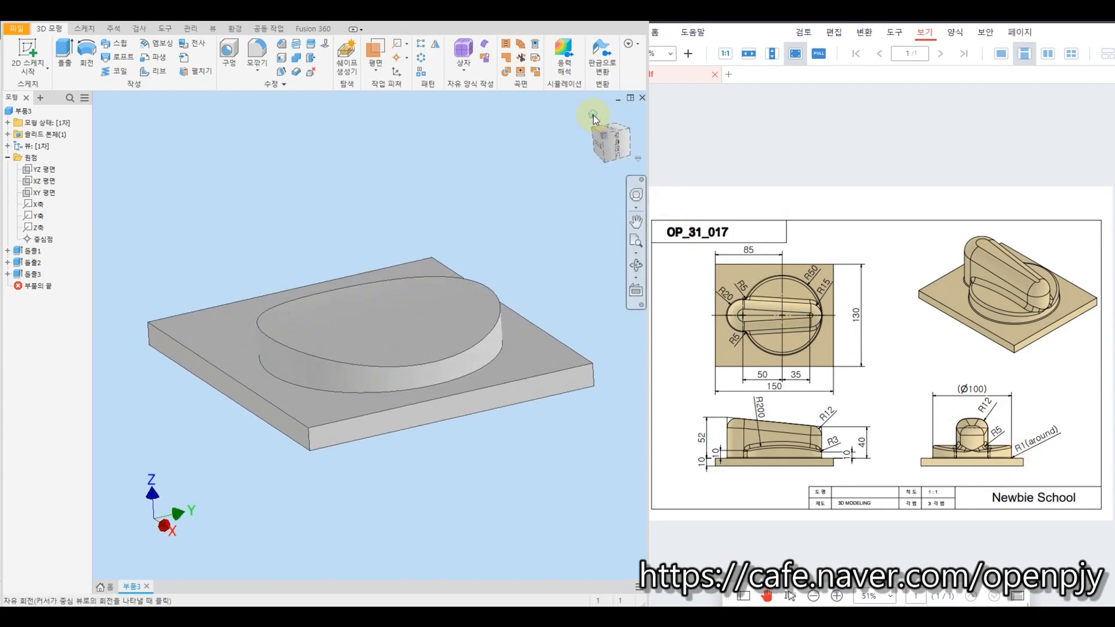
{"action": "left_click", "coordinate": [28, 48]}
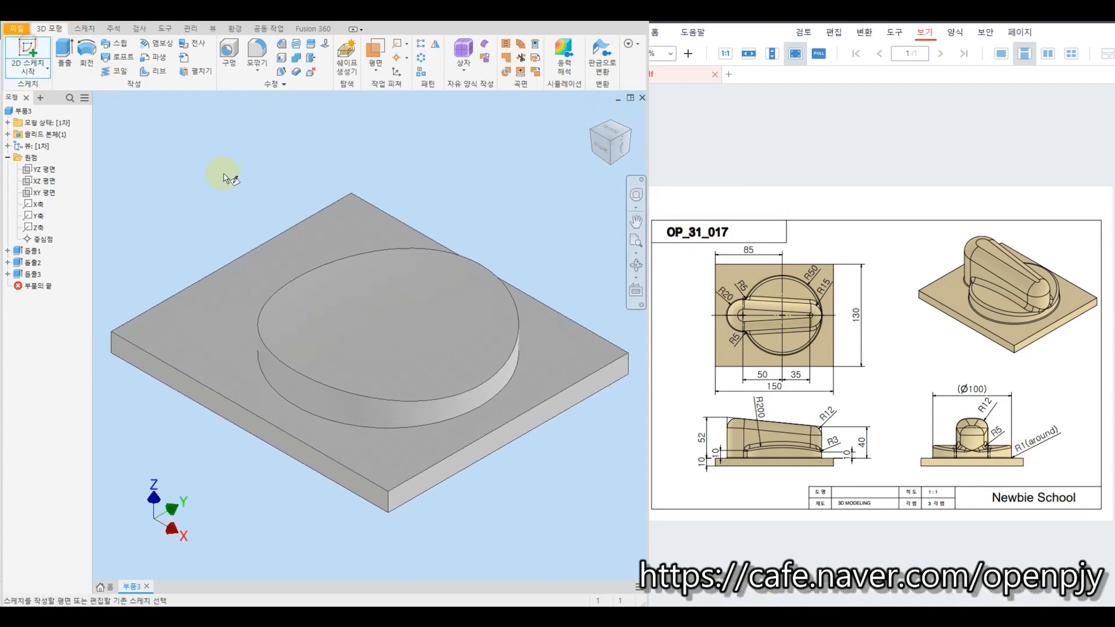
{"action": "left_click", "coordinate": [342, 241]}
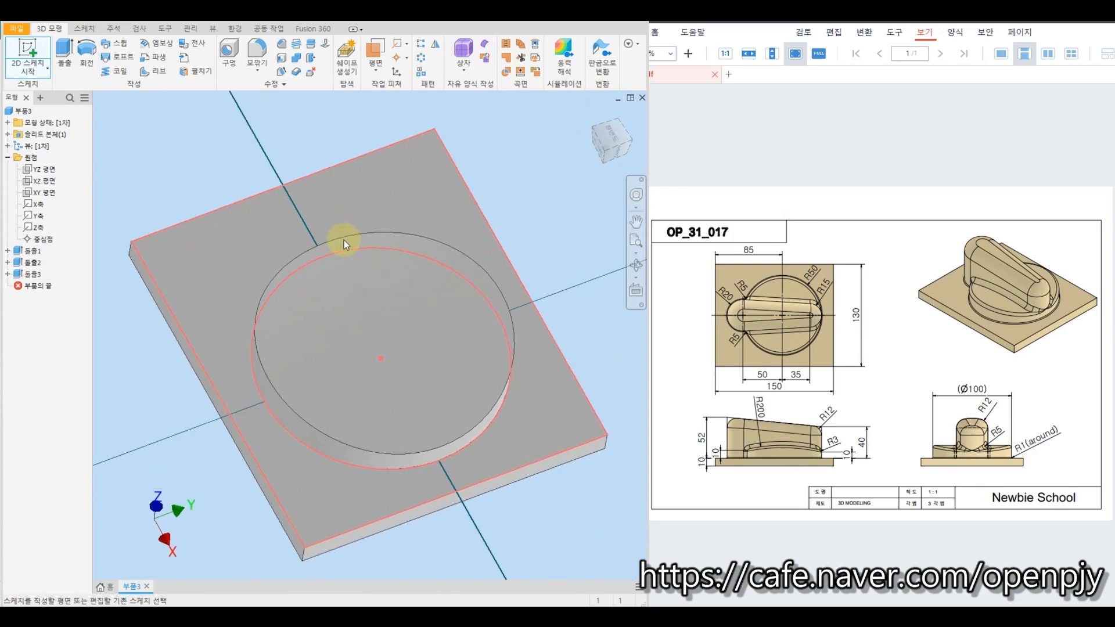
{"action": "left_click", "coordinate": [634, 117]}
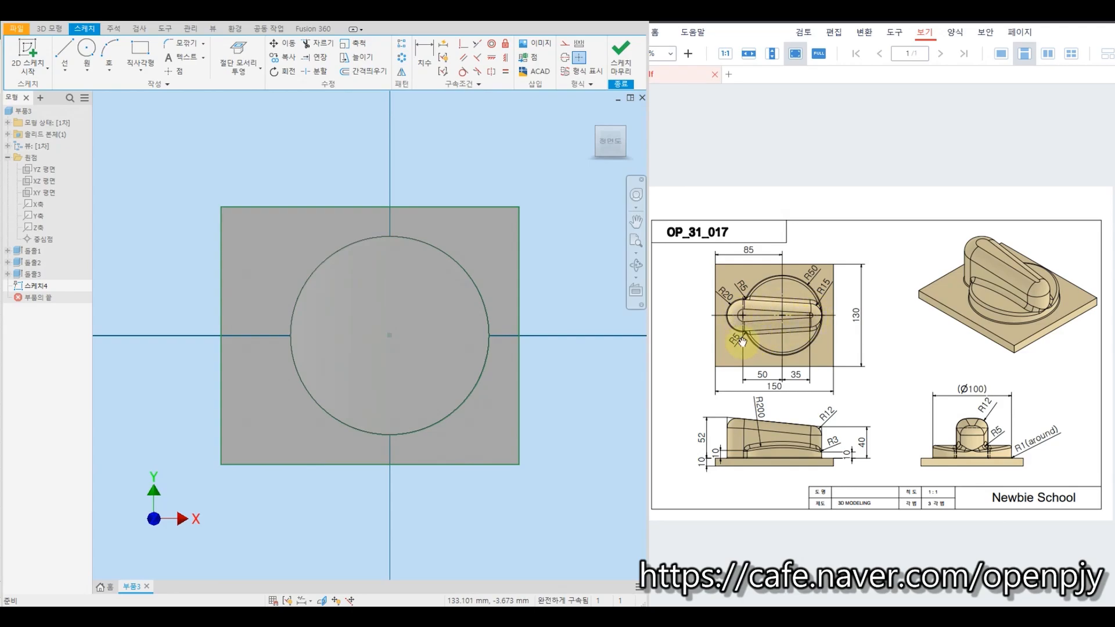
- Draw a circle about 33 mm in diameter on the X axis at positive X and a larger one at negative X
{"action": "left_click", "coordinate": [87, 49]}
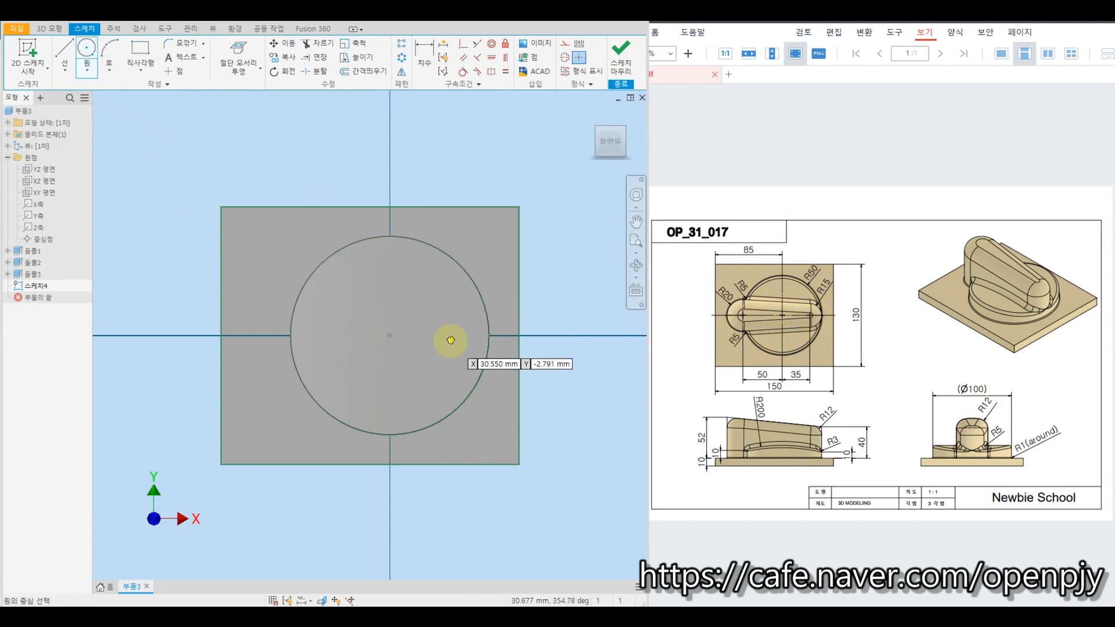
{"action": "left_click", "coordinate": [449, 337]}
{"action": "left_click", "coordinate": [459, 304]}
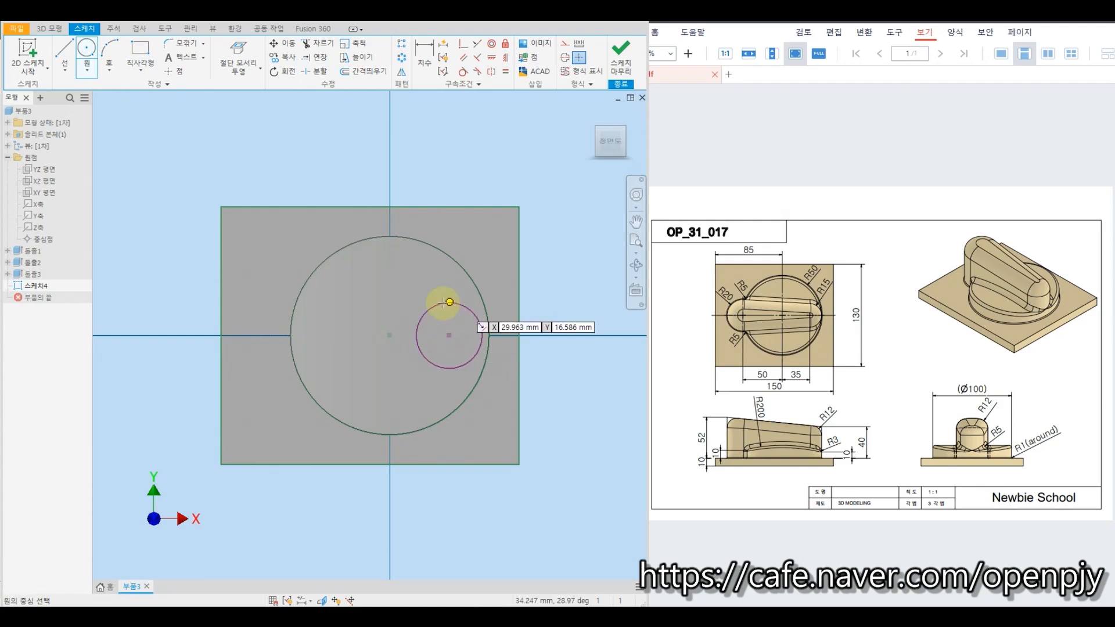
{"action": "left_click", "coordinate": [314, 336]}
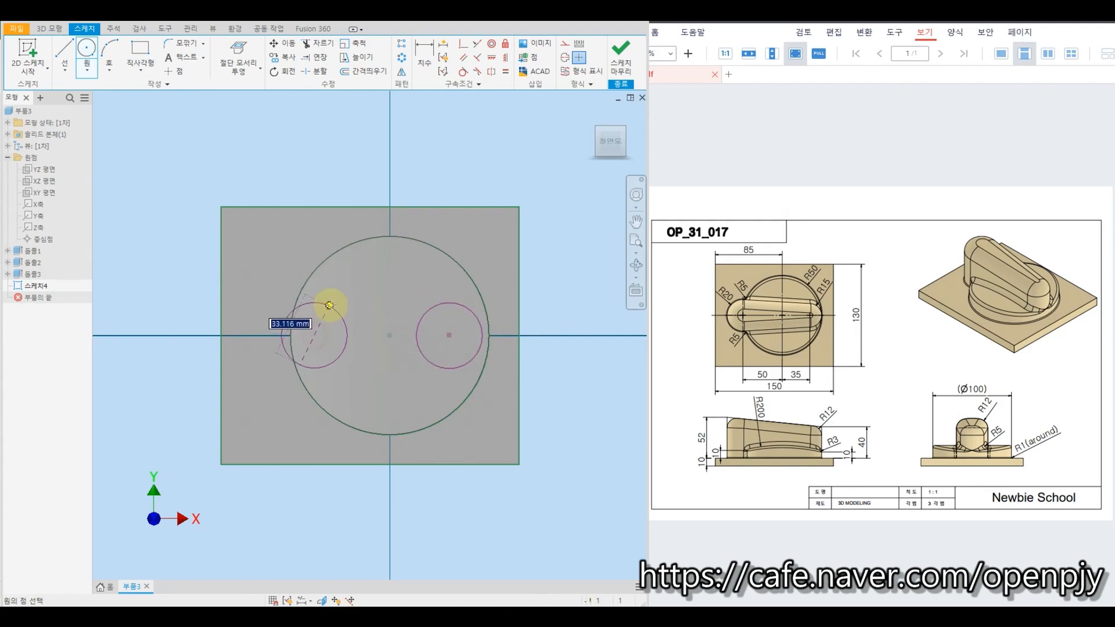
{"action": "left_click", "coordinate": [350, 281]}
{"action": "key", "text": "Escape"}
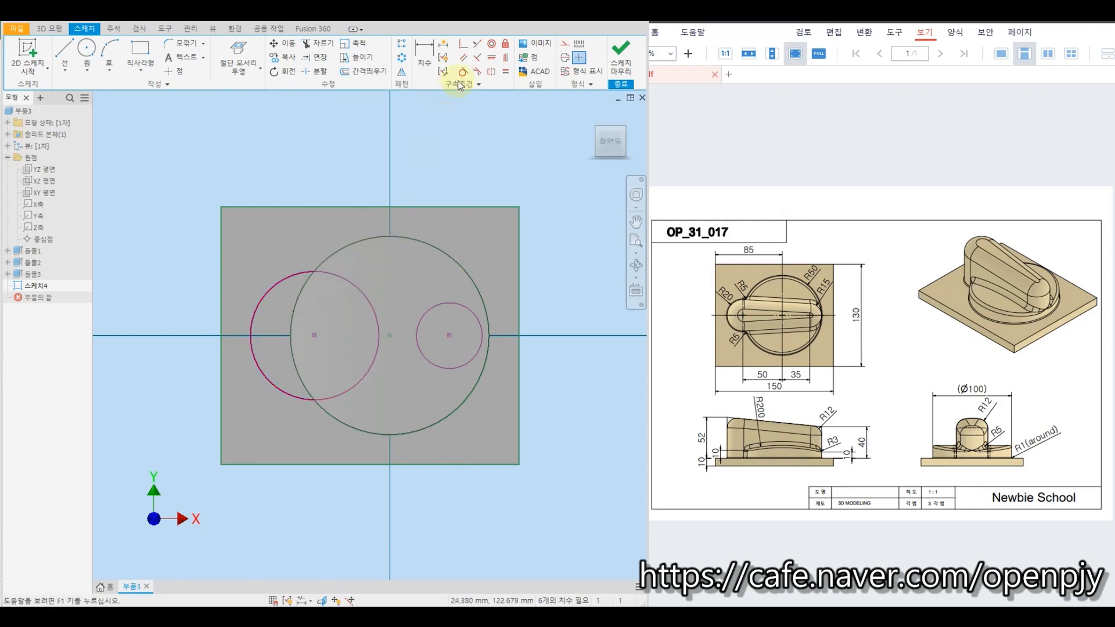
- Constrain the centres of both new circles to be horizontally aligned with the sketch origin
{"action": "left_click", "coordinate": [495, 59]}
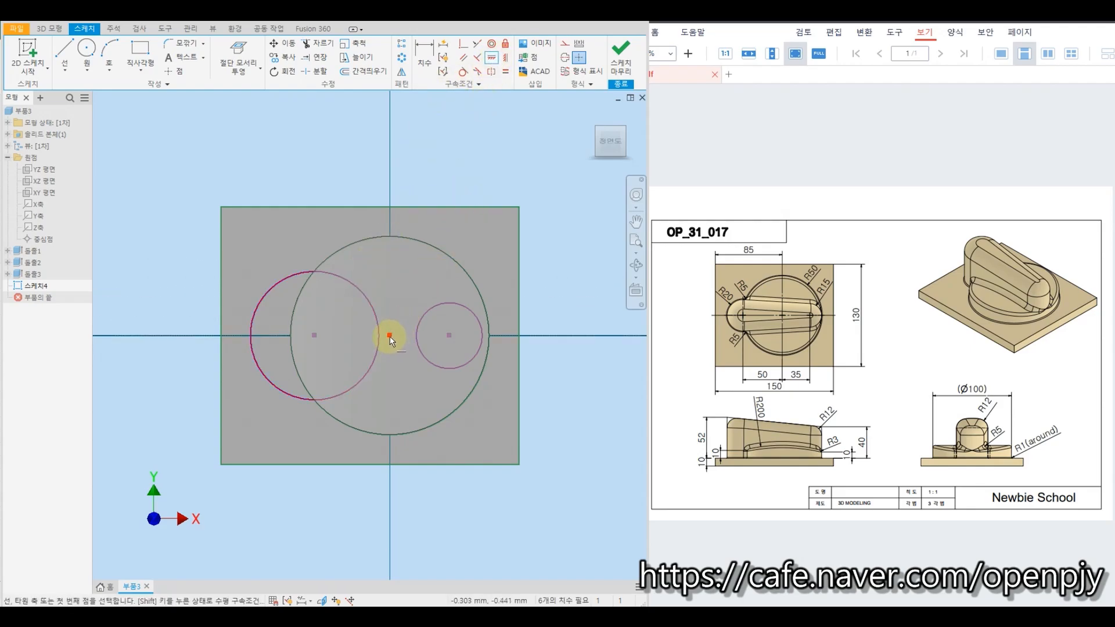
{"action": "left_click", "coordinate": [390, 336]}
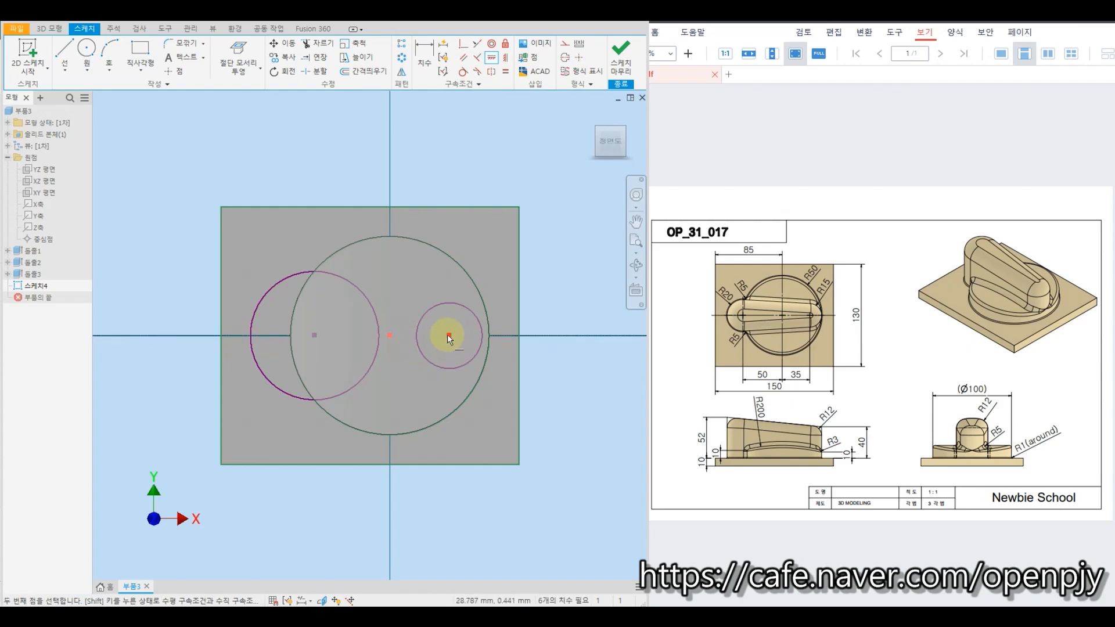
{"action": "left_click", "coordinate": [449, 336]}
{"action": "left_click", "coordinate": [389, 335]}
{"action": "left_click", "coordinate": [314, 335]}
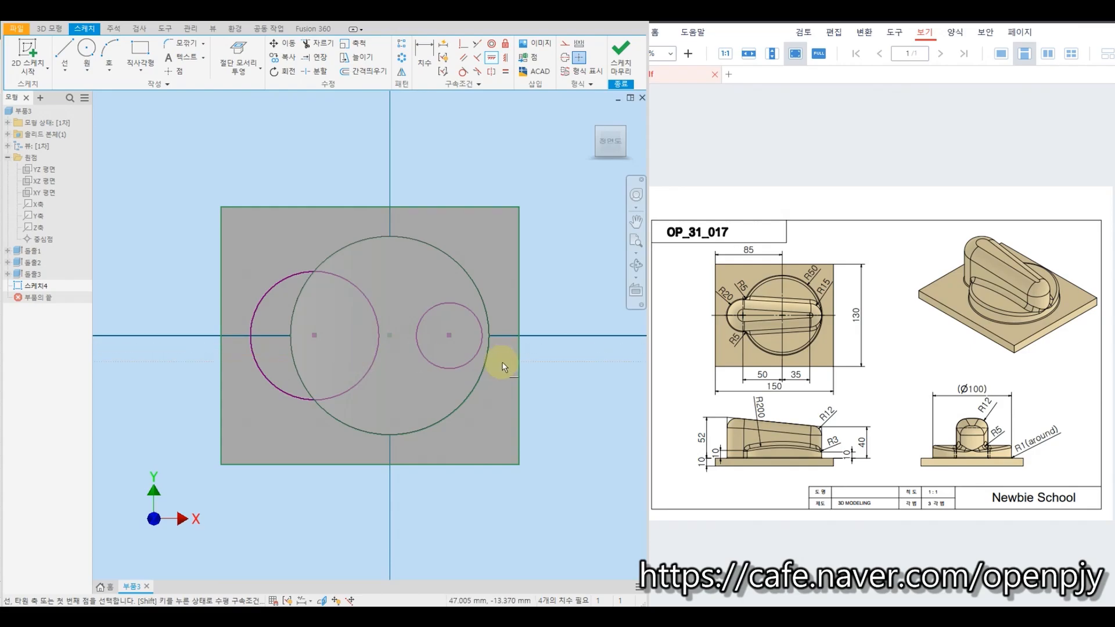
- Dimension the horizontal distance from the origin to the smaller circle's centre as 35 mm
{"action": "key", "text": "d"}
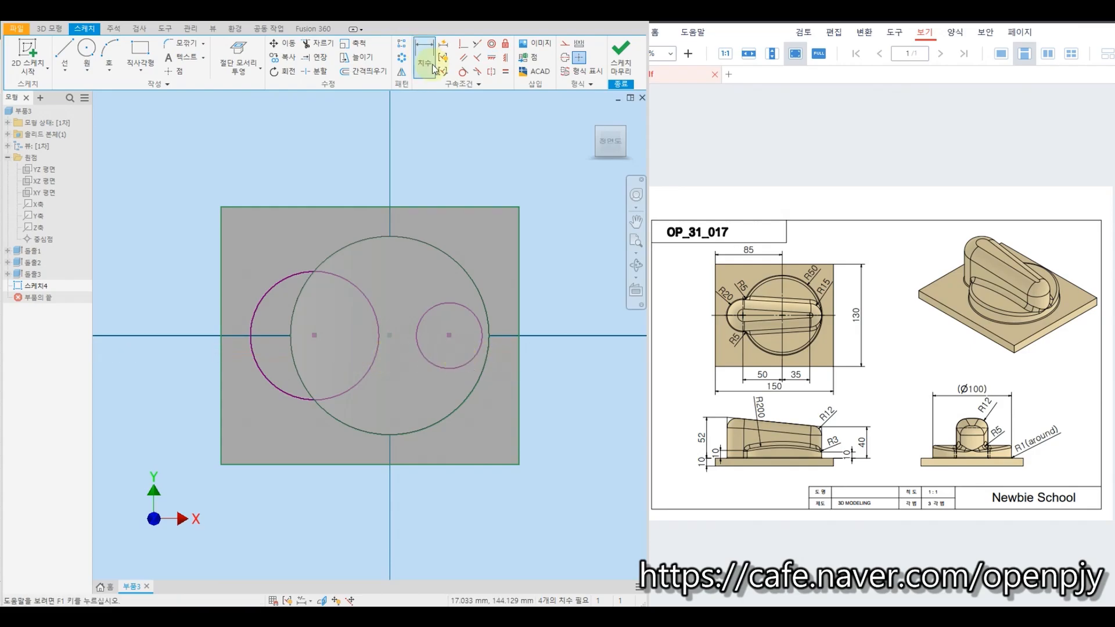
{"action": "left_click", "coordinate": [390, 334]}
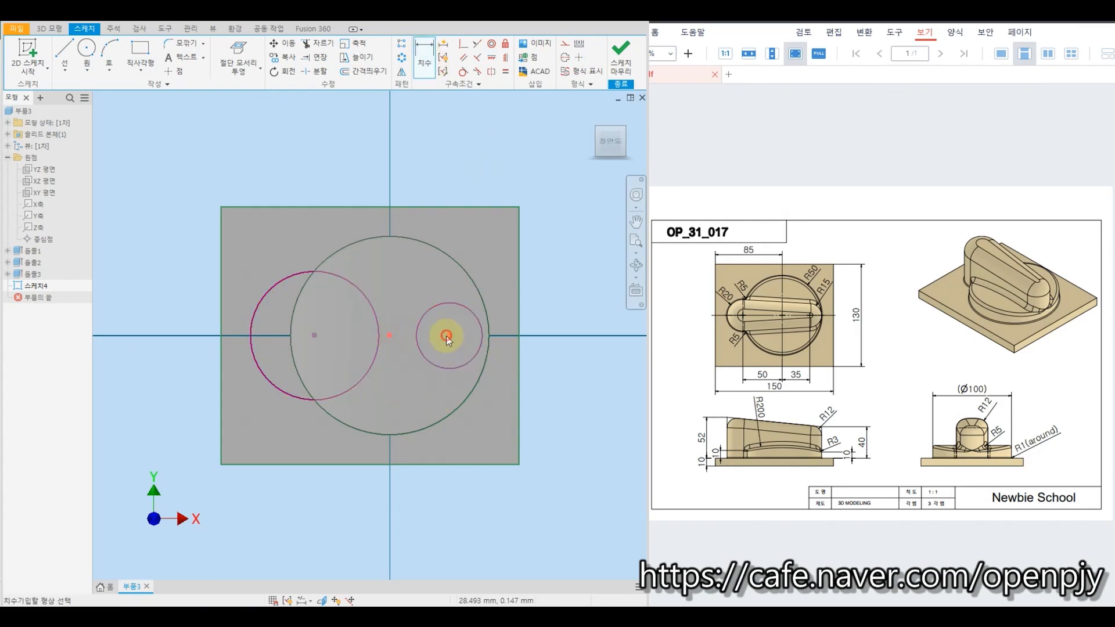
{"action": "left_click", "coordinate": [448, 335]}
{"action": "left_click", "coordinate": [433, 451]}
{"action": "type", "text": "35"}
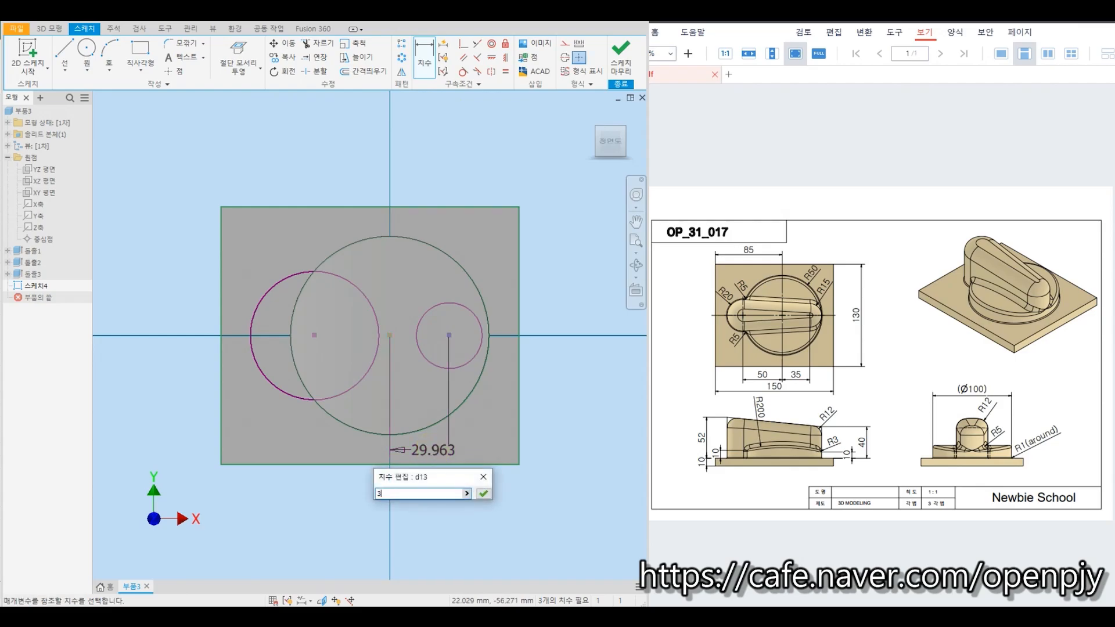
{"action": "key", "text": "Return"}
- Dimension the horizontal distance from the origin to the larger circle's centre as 50 mm
{"action": "left_click", "coordinate": [390, 335]}
{"action": "left_click", "coordinate": [314, 335]}
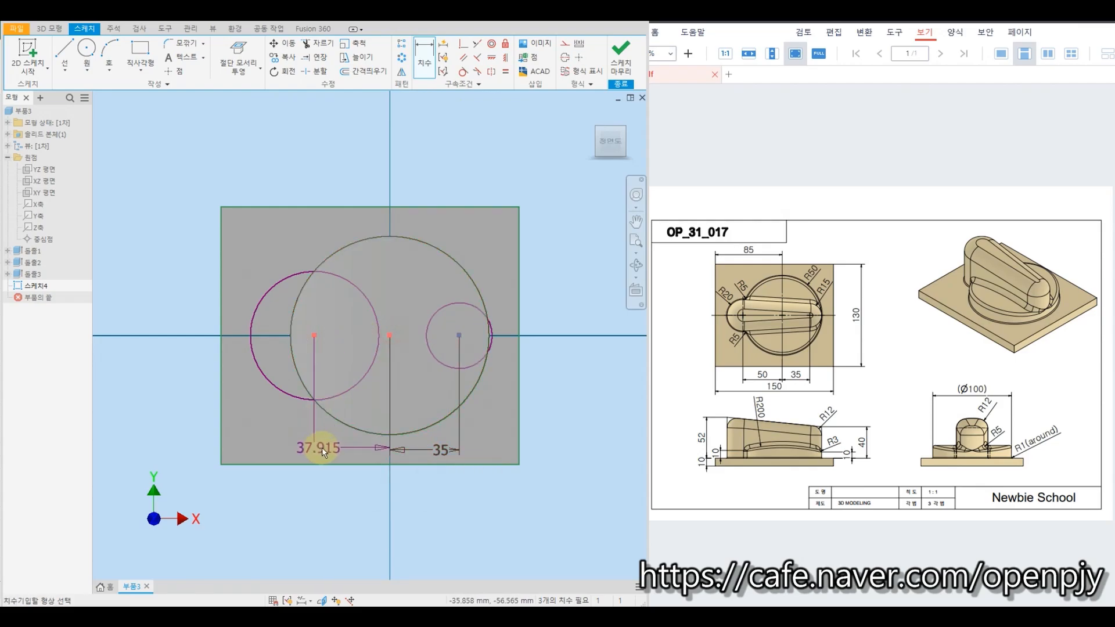
{"action": "left_click", "coordinate": [337, 446]}
{"action": "type", "text": "50"}
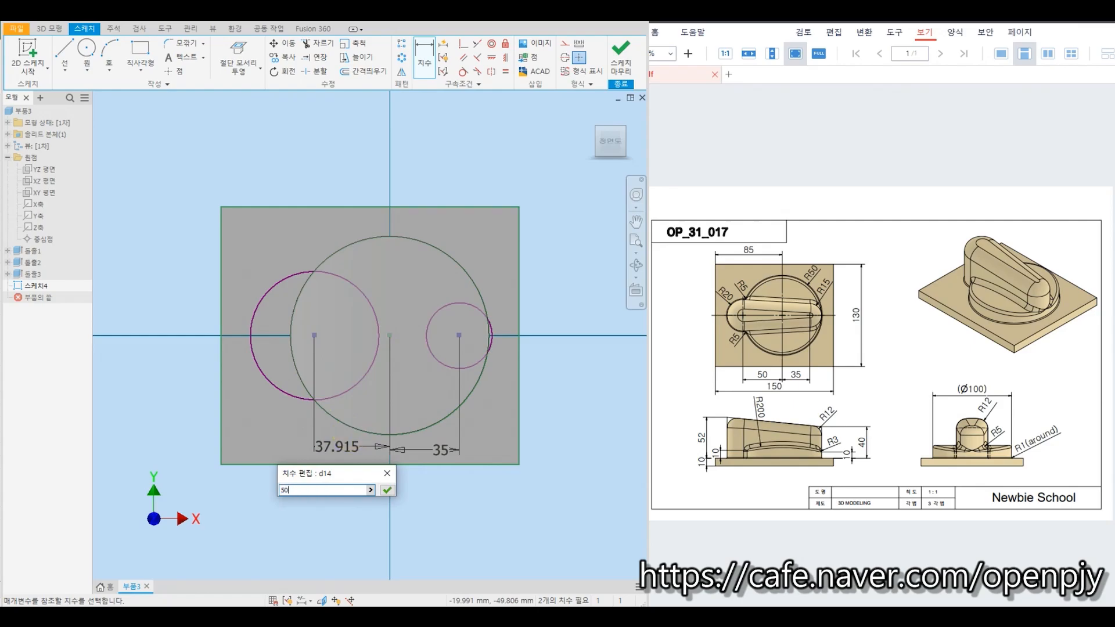
{"action": "key", "text": "Return"}
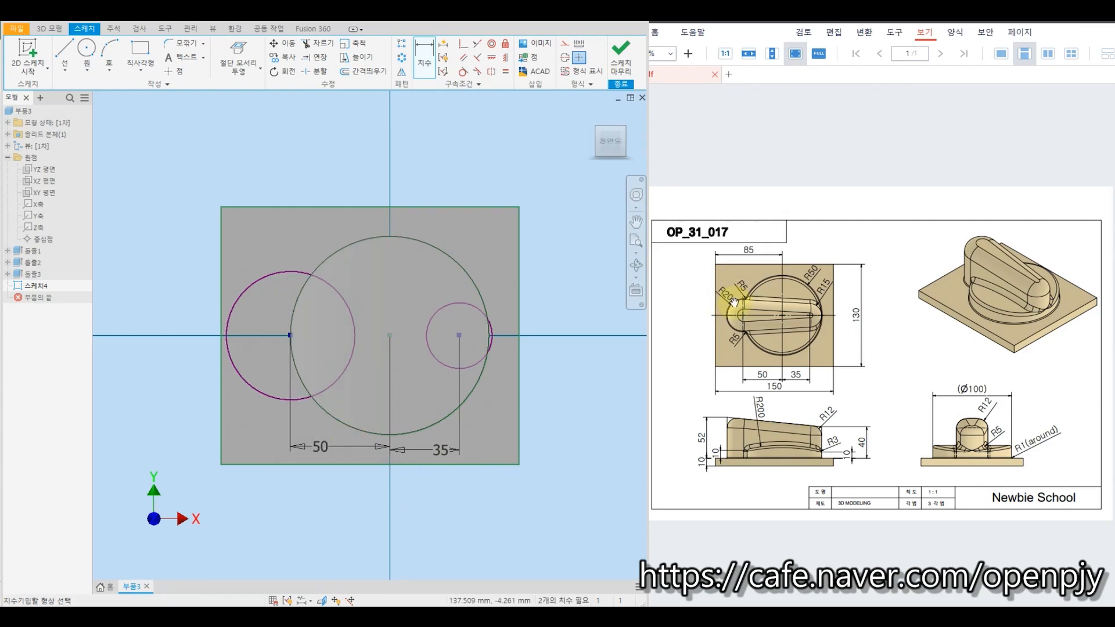
- Dimension the circle at negative X by radius instead of diameter and set it to 20 mm
{"action": "left_click", "coordinate": [267, 278]}
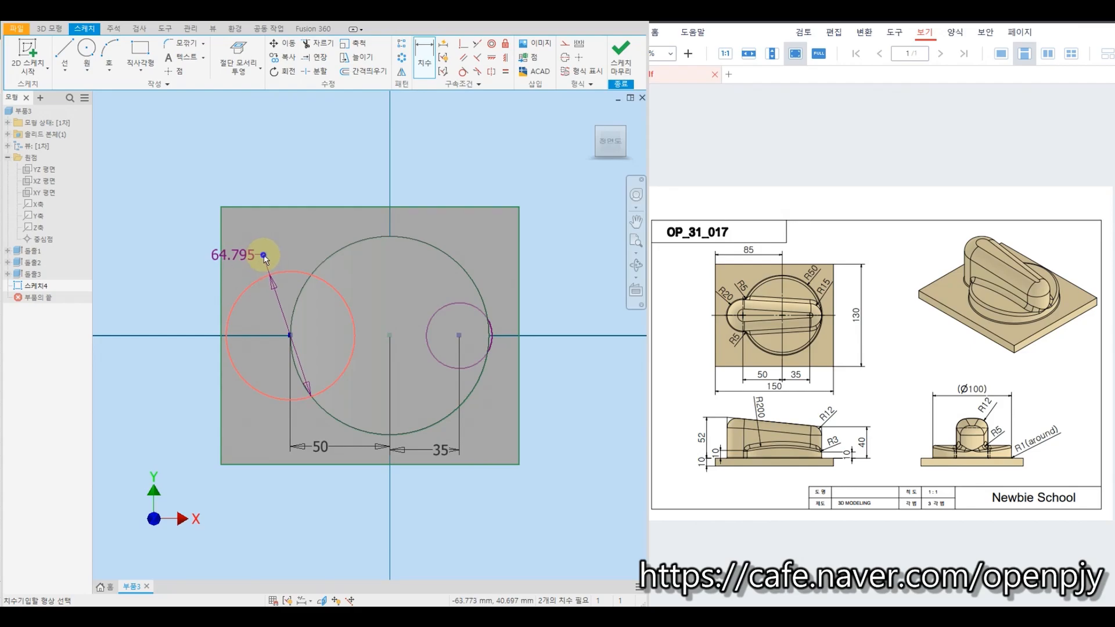
{"action": "right_click", "coordinate": [263, 255]}
{"action": "mouse_move", "coordinate": [263, 307]}
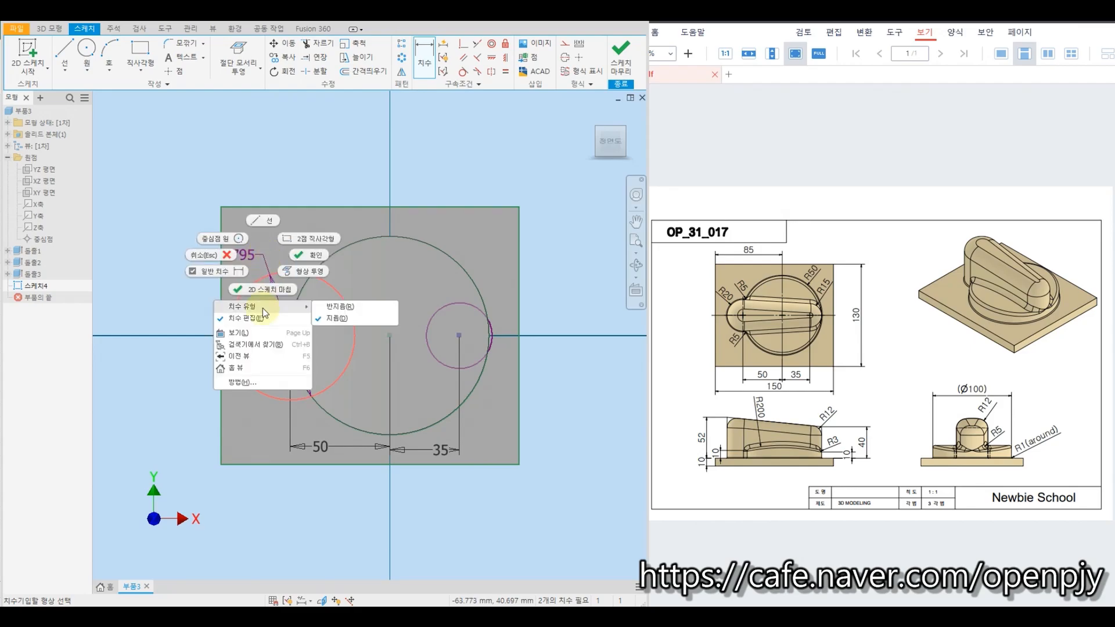
{"action": "left_click", "coordinate": [342, 308]}
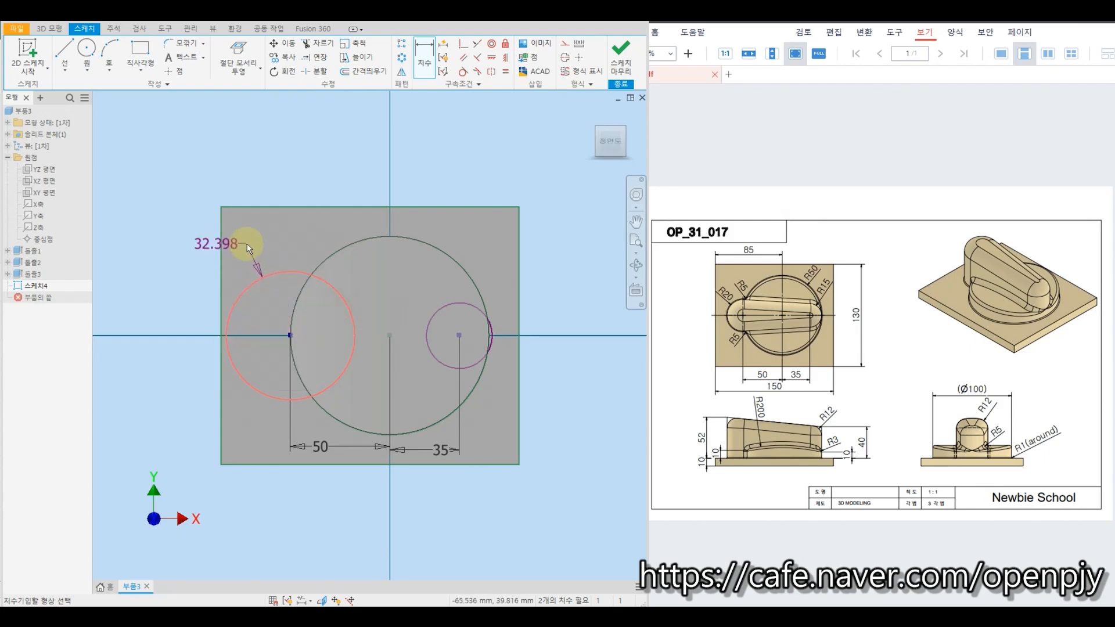
{"action": "left_click", "coordinate": [262, 252]}
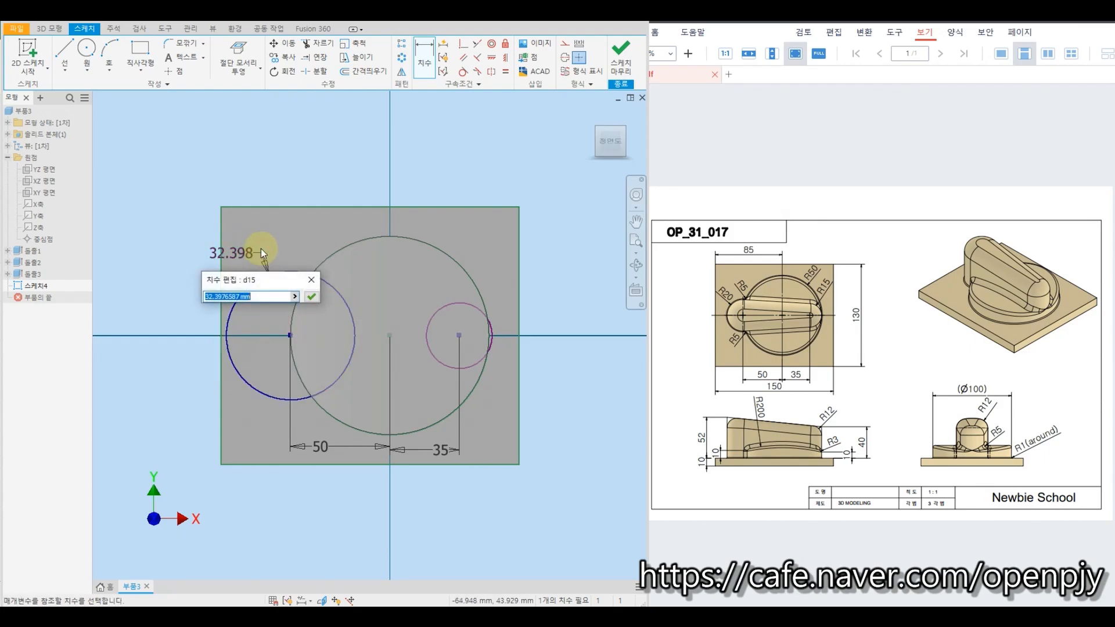
{"action": "type", "text": "20"}
{"action": "key", "text": "Return"}
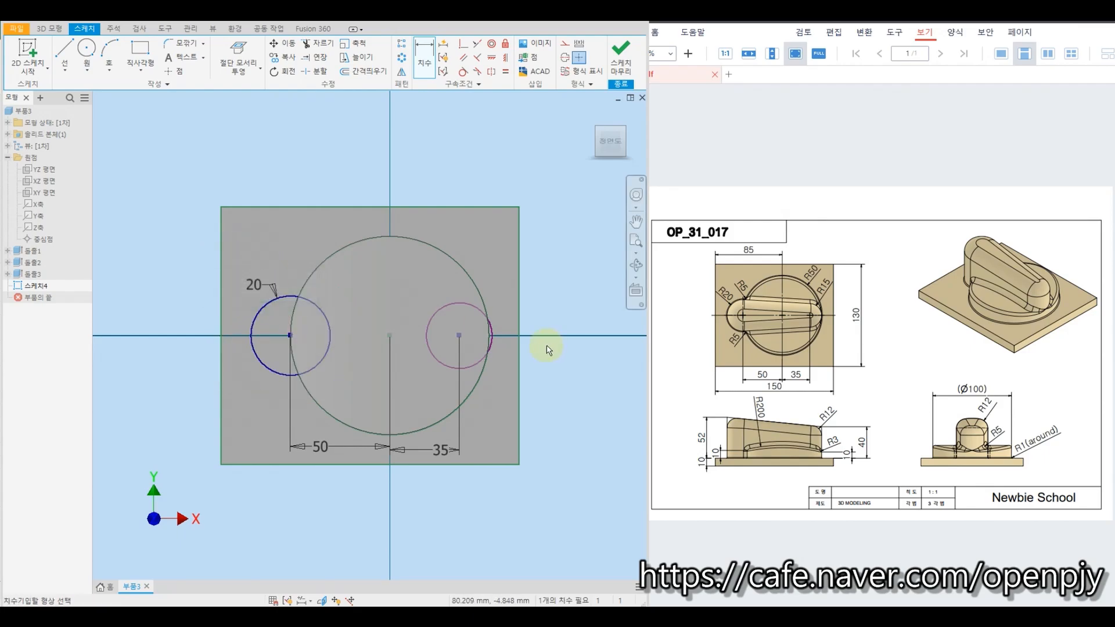
- Dimension the circle at positive X by radius instead of diameter and set it to 15 mm
{"action": "scroll", "coordinate": [517, 340], "scroll_direction": "up", "scroll_amount": 3}
{"action": "left_click", "coordinate": [456, 291]}
{"action": "right_click", "coordinate": [470, 252]}
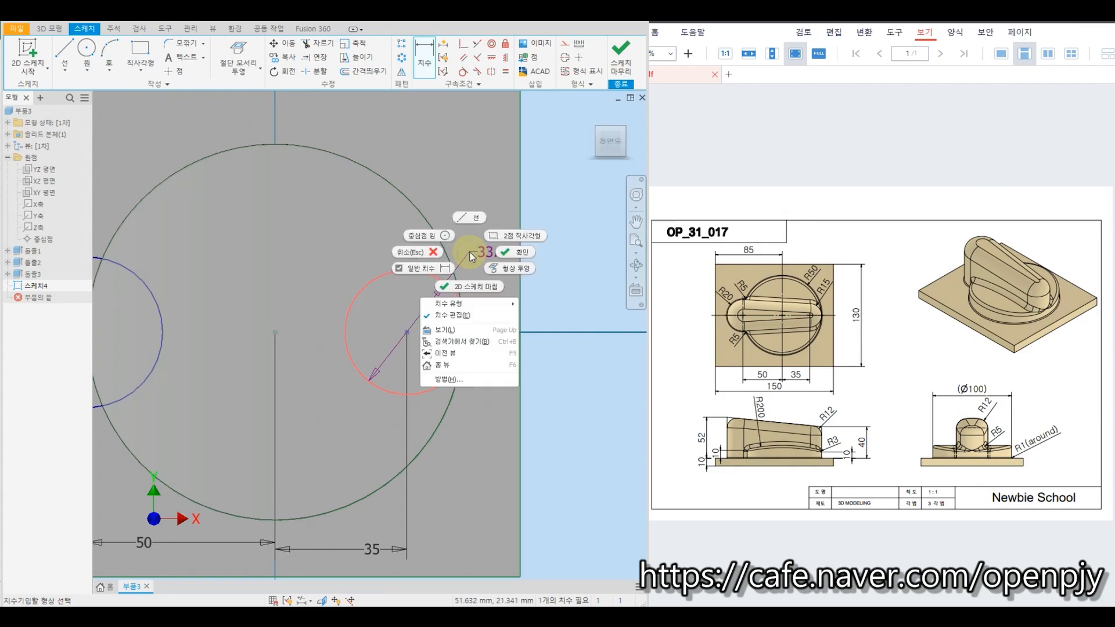
{"action": "mouse_move", "coordinate": [491, 304]}
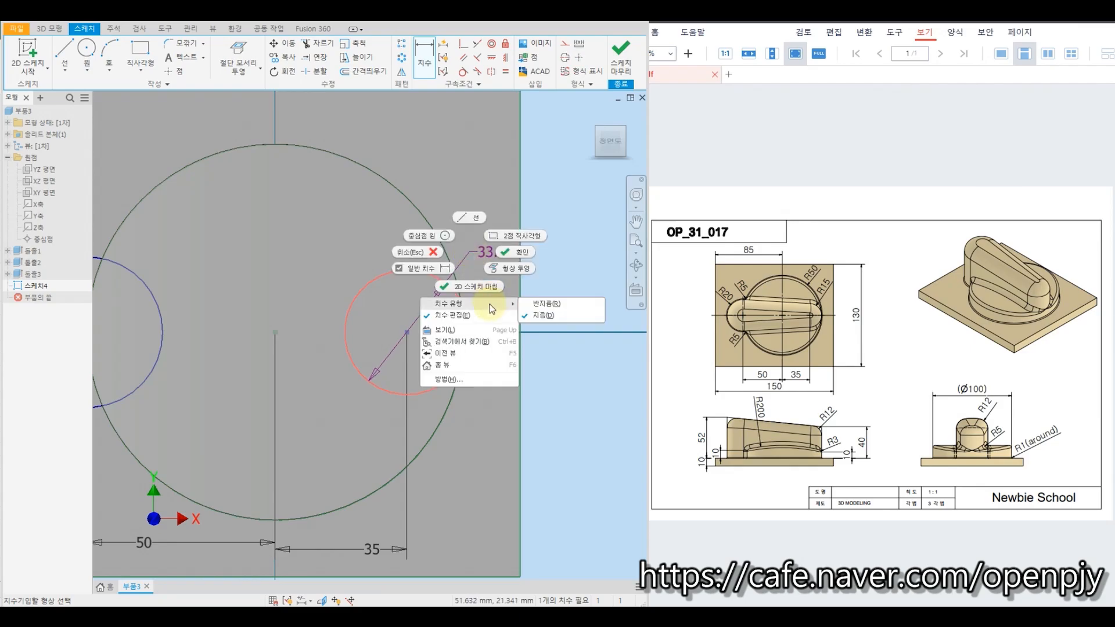
{"action": "left_click", "coordinate": [553, 305]}
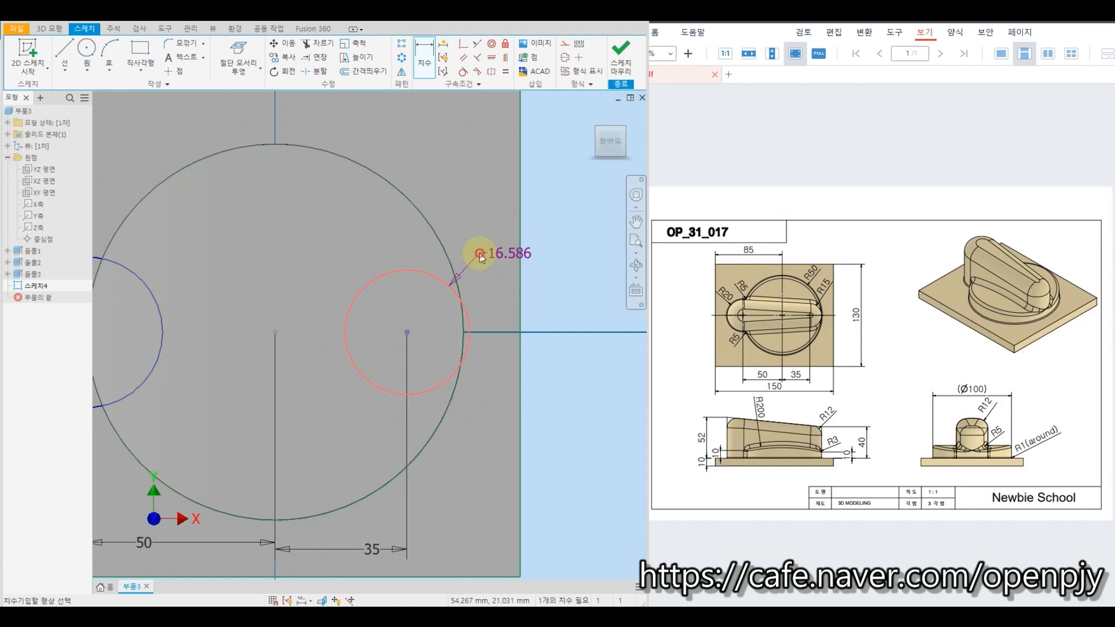
{"action": "left_click", "coordinate": [480, 247]}
{"action": "type", "text": "15"}
{"action": "key", "text": "Return"}
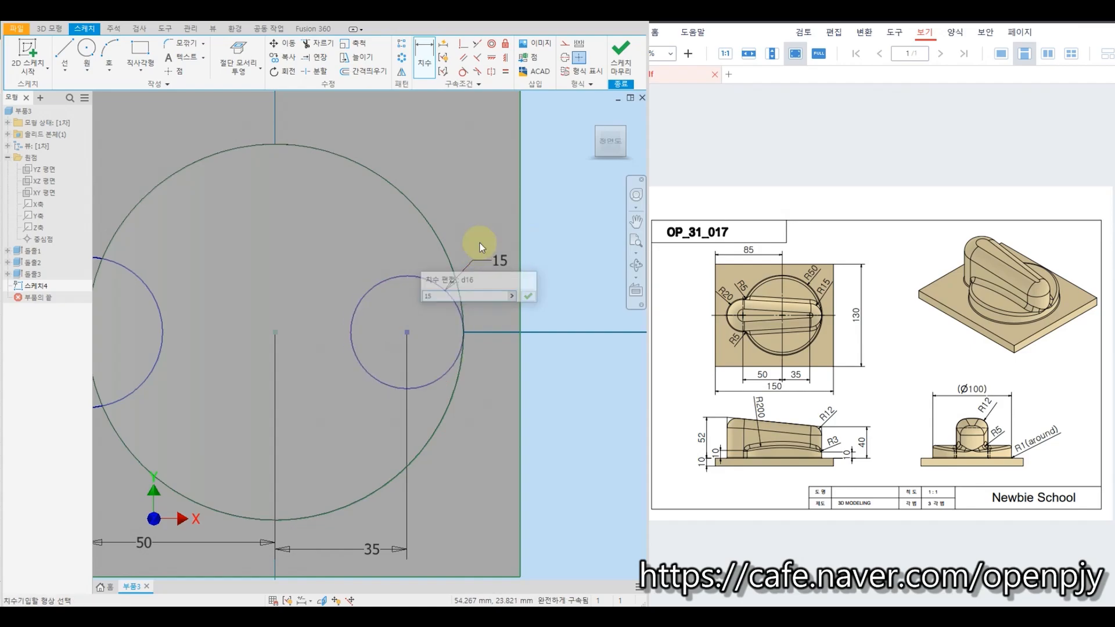
- Draw two separate slanted lines spanning both small circles, one above and one below them, converging toward positive X
{"action": "scroll", "coordinate": [505, 254], "scroll_direction": "down", "scroll_amount": 3}
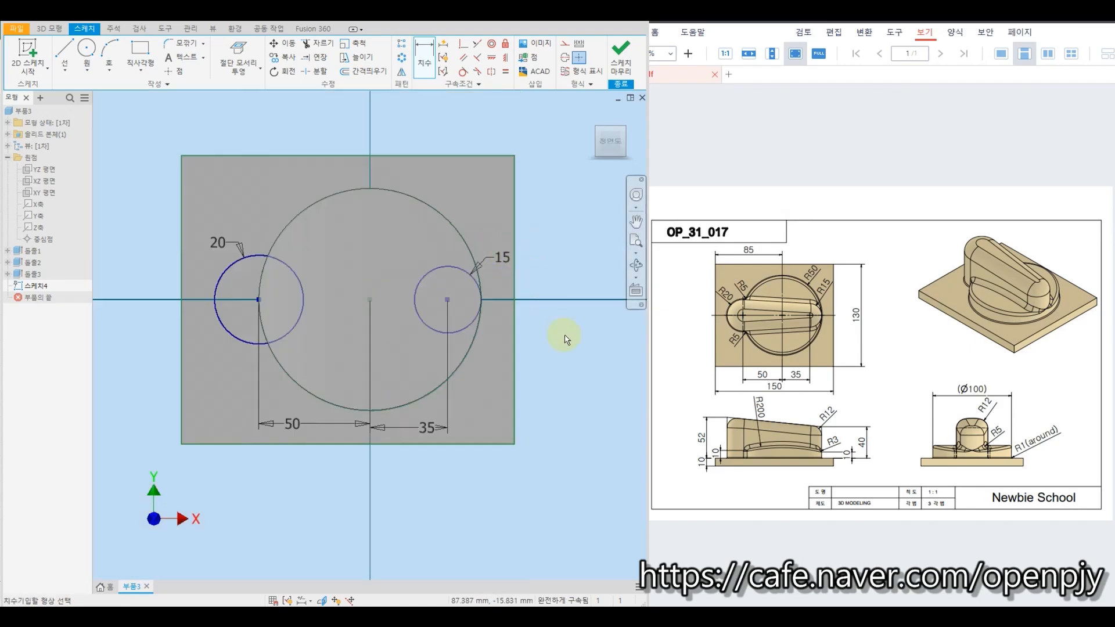
{"action": "left_click", "coordinate": [65, 55]}
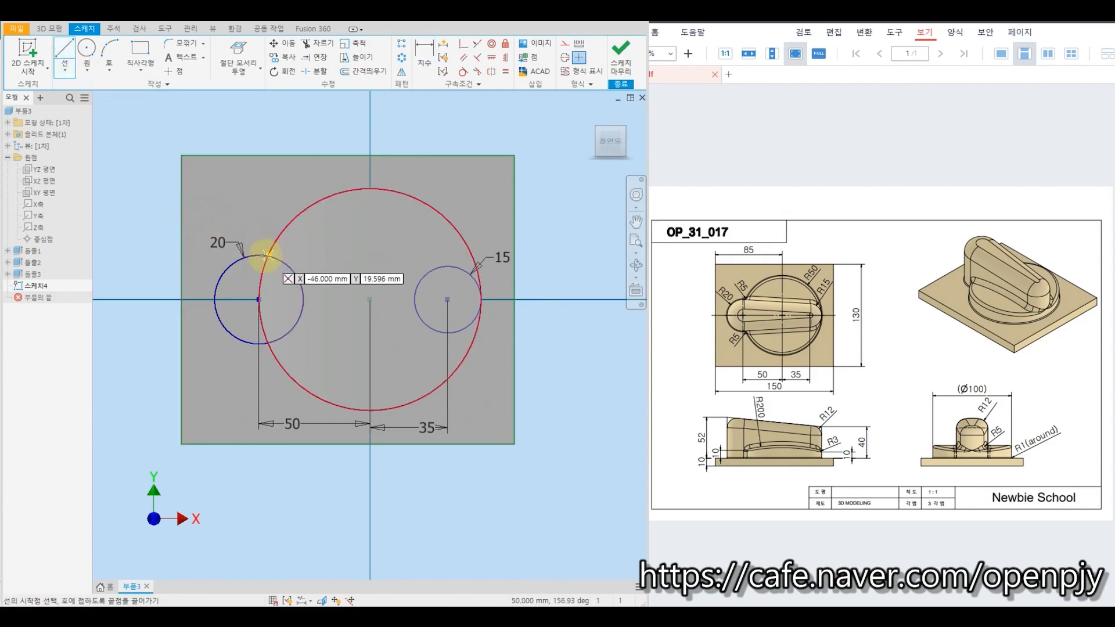
{"action": "left_click", "coordinate": [219, 219]}
{"action": "left_click", "coordinate": [496, 260]}
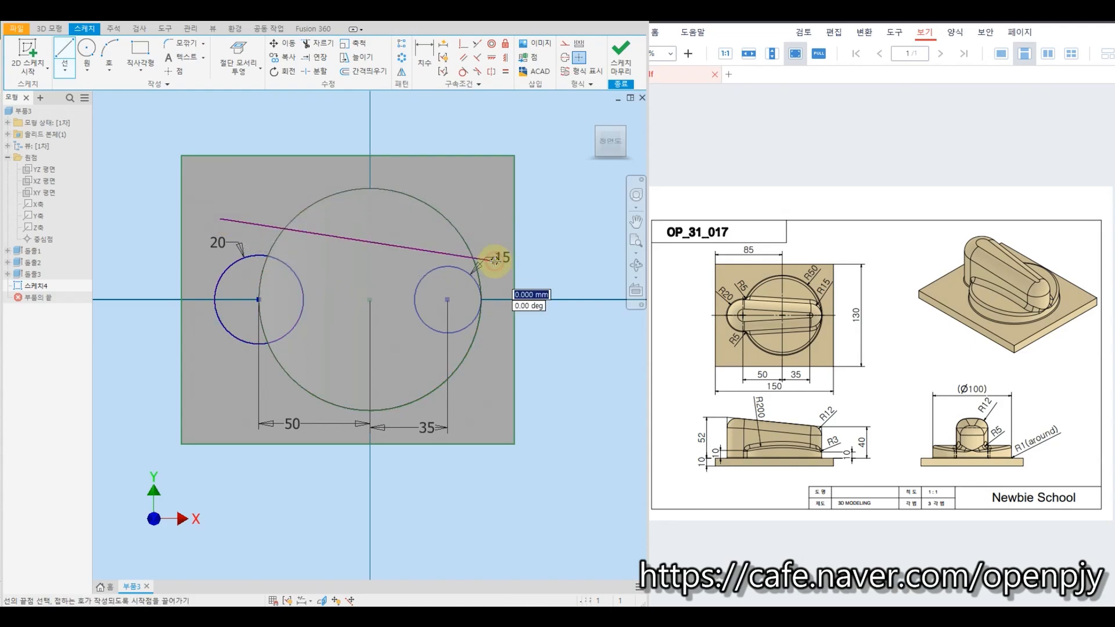
{"action": "left_click", "coordinate": [495, 260]}
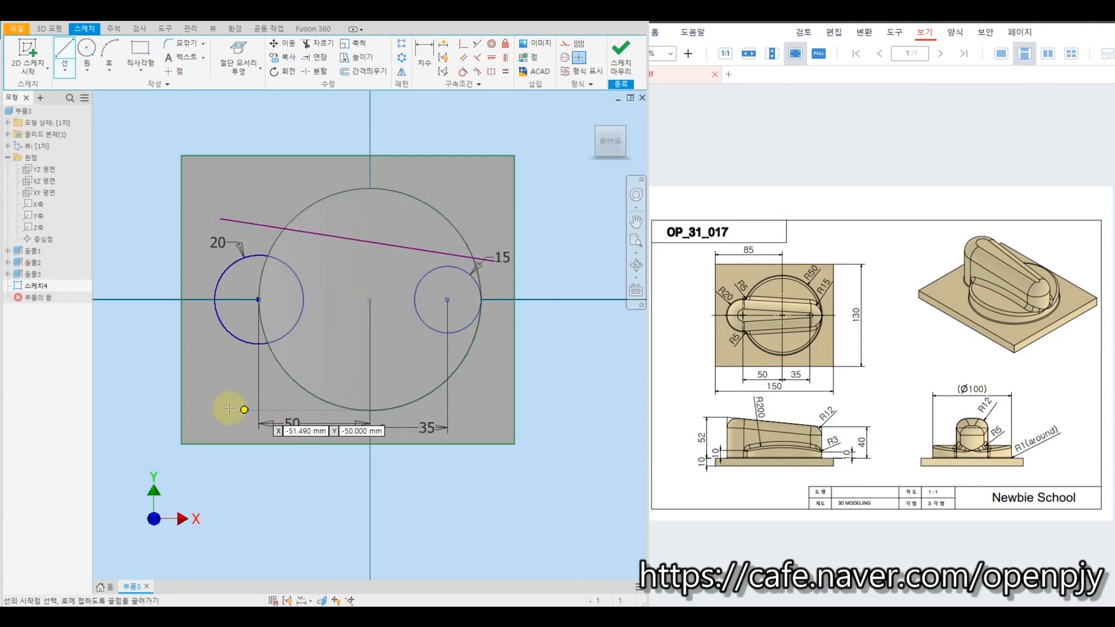
{"action": "left_click", "coordinate": [220, 366]}
{"action": "double_click", "coordinate": [495, 332]}
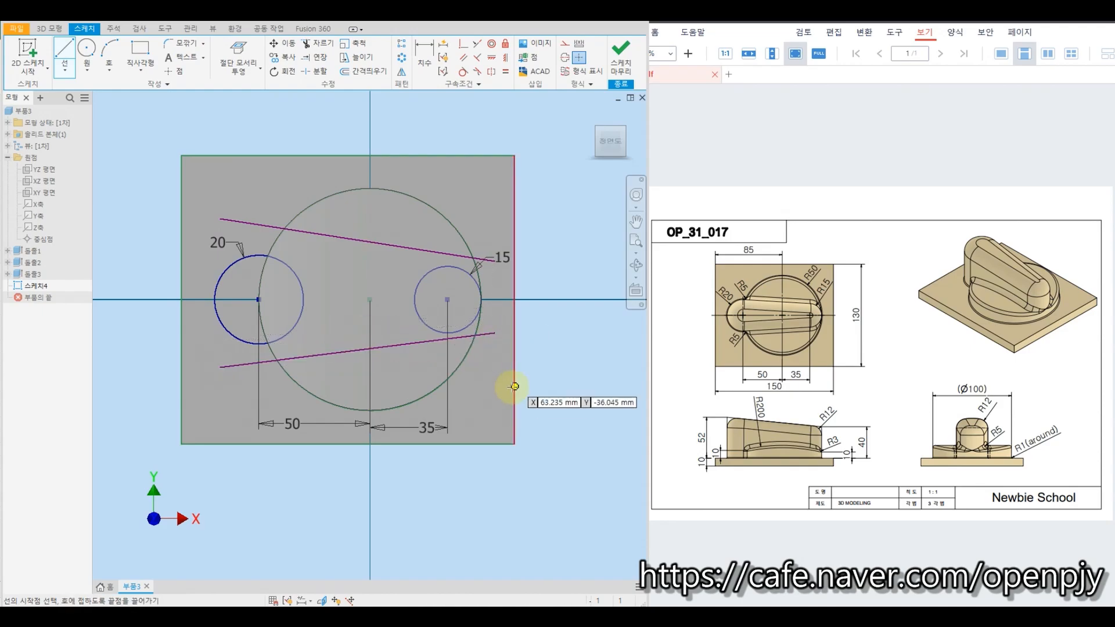
- Apply tangent constraints between each slanted line and both the R20 and R15 circles
{"action": "left_click", "coordinate": [464, 72]}
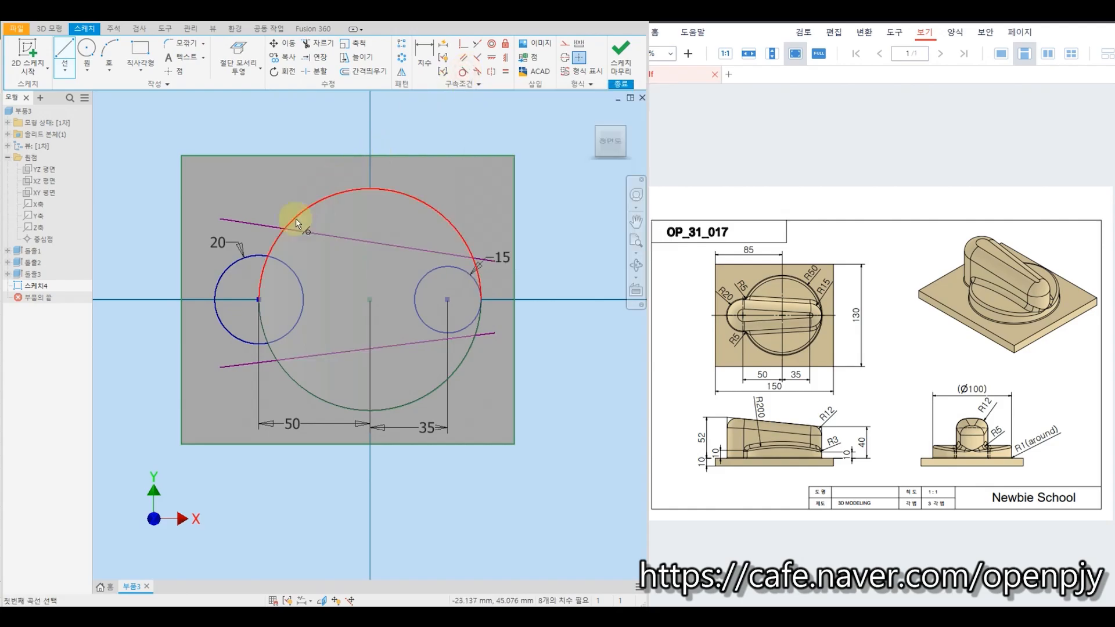
{"action": "left_click", "coordinate": [263, 225]}
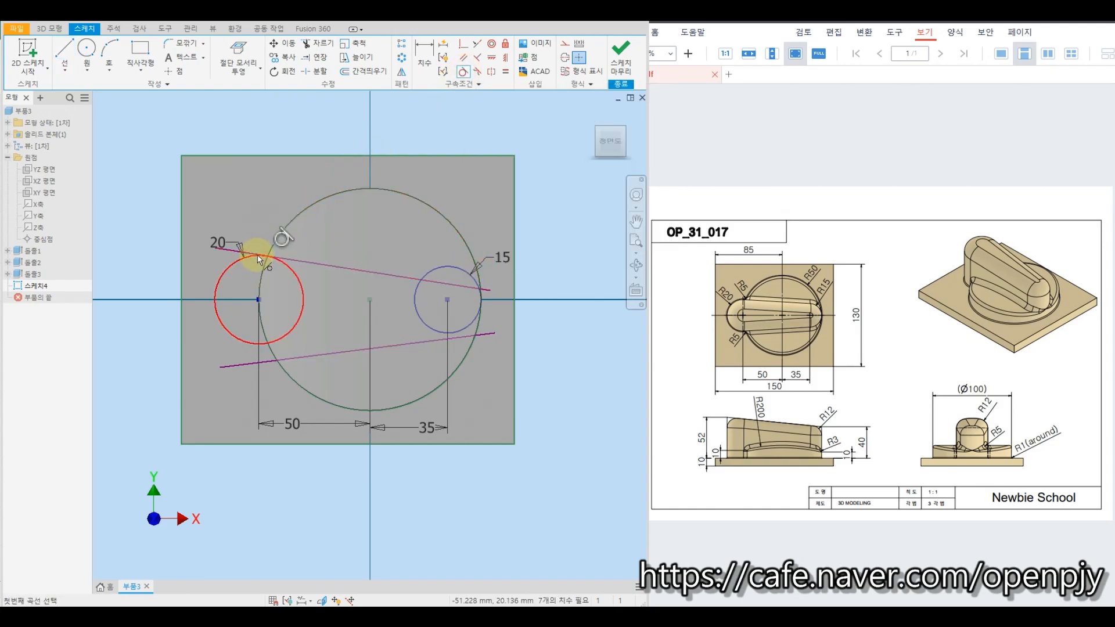
{"action": "left_click", "coordinate": [452, 284]}
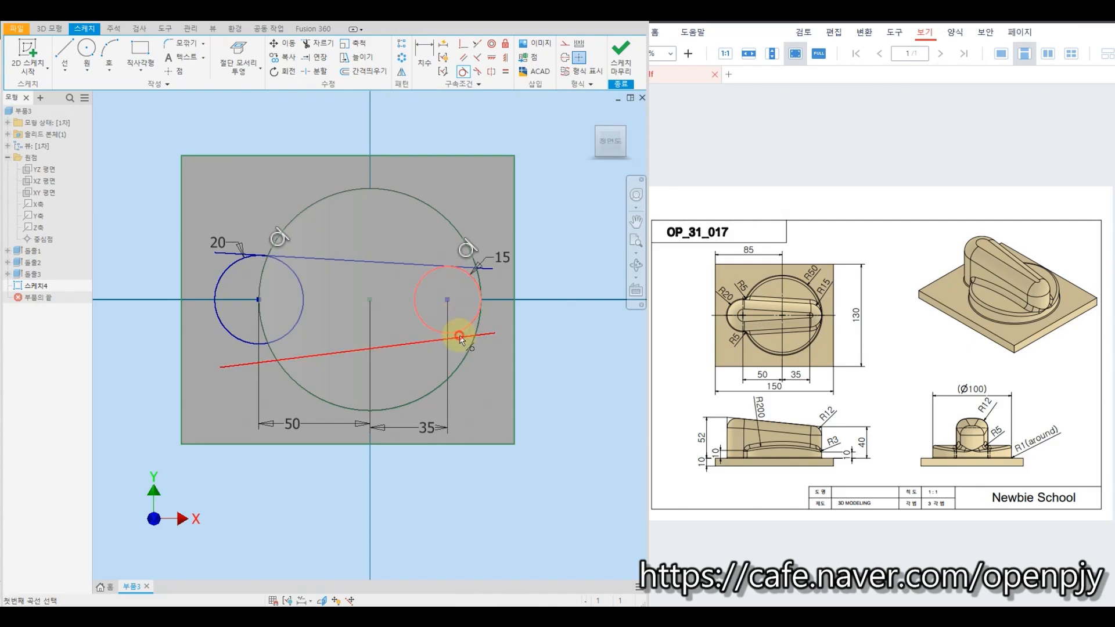
{"action": "left_click", "coordinate": [459, 337]}
{"action": "left_click", "coordinate": [291, 336]}
{"action": "left_click", "coordinate": [294, 352]}
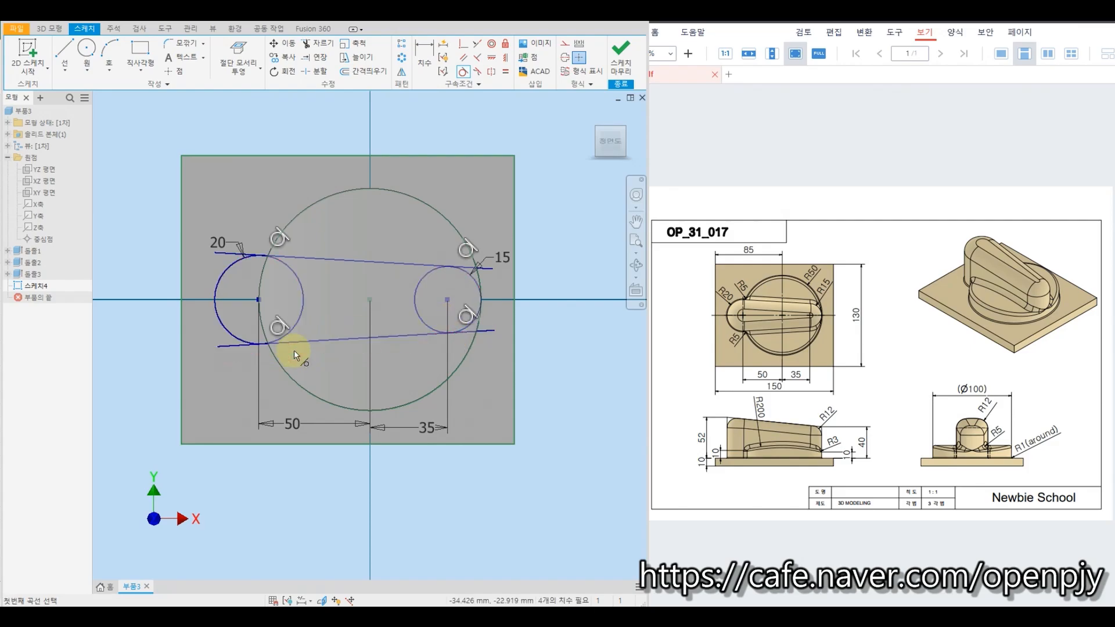
- Trim the ends of both tangent lines that overhang beyond the R20 and R15 circles
{"action": "left_click", "coordinate": [318, 46]}
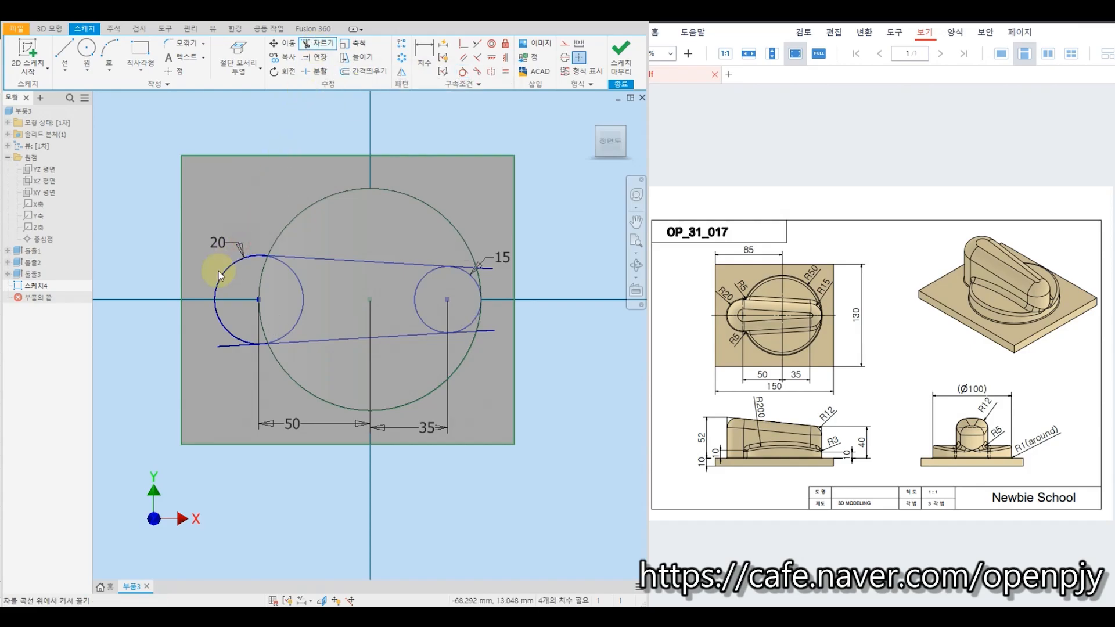
{"action": "left_click", "coordinate": [221, 254]}
{"action": "left_click", "coordinate": [227, 346]}
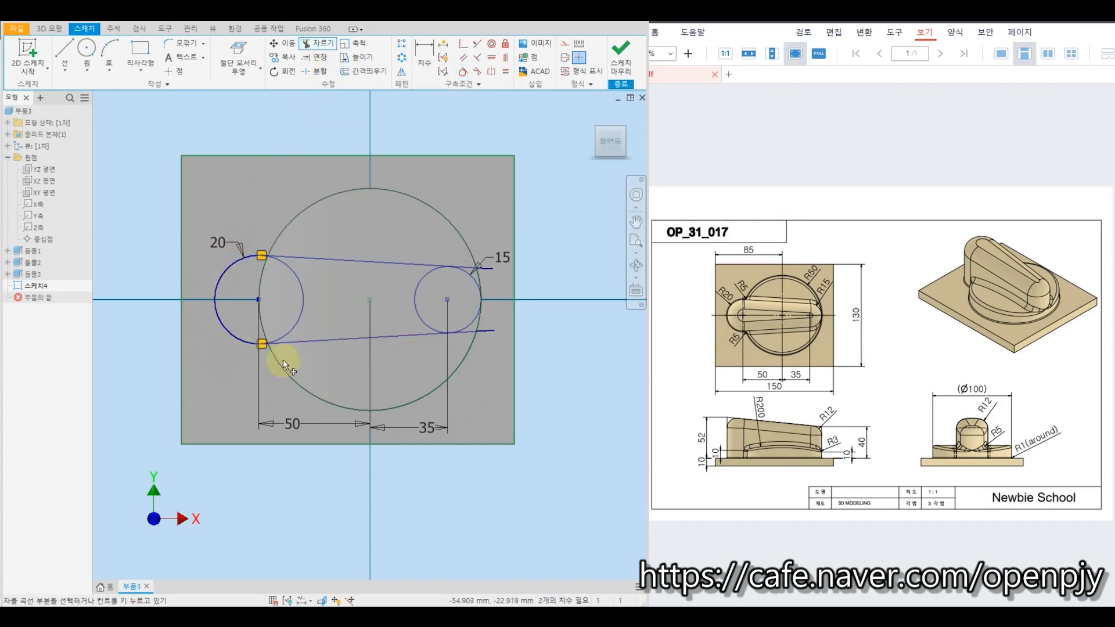
{"action": "left_click", "coordinate": [490, 335]}
{"action": "scroll", "coordinate": [465, 326], "scroll_direction": "up", "scroll_amount": 3}
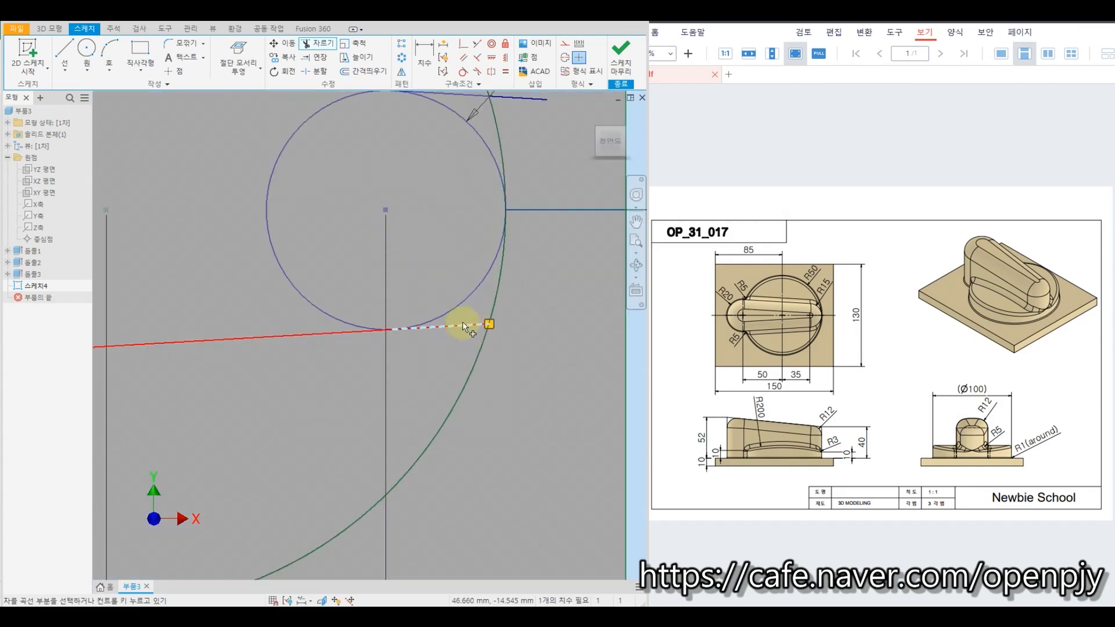
{"action": "left_click", "coordinate": [457, 327]}
{"action": "scroll", "coordinate": [458, 326], "scroll_direction": "down", "scroll_amount": 2}
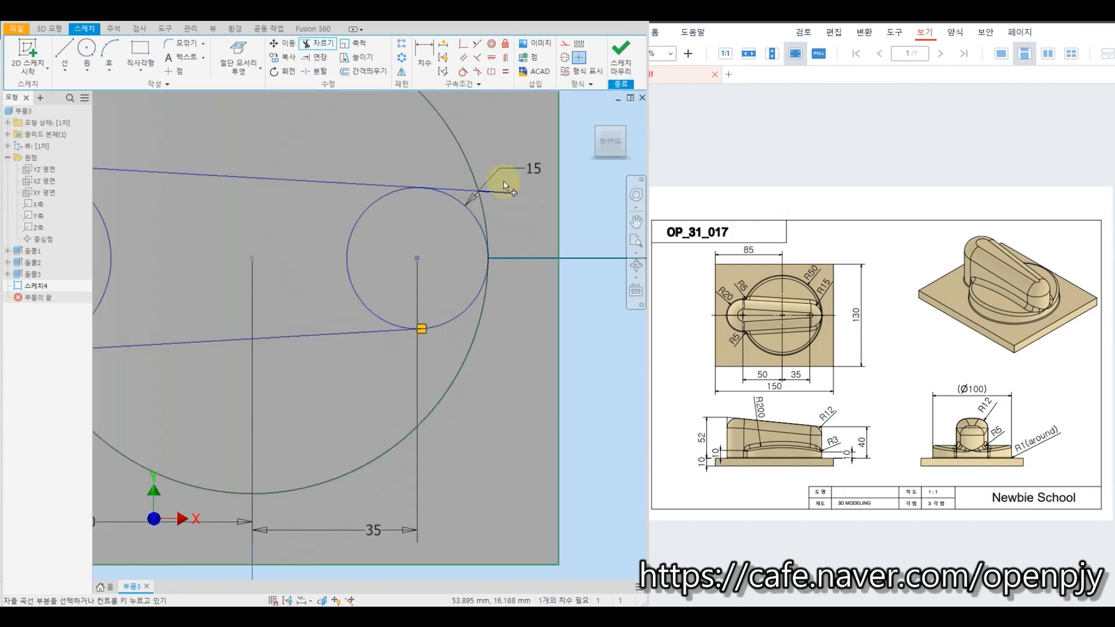
{"action": "left_click", "coordinate": [459, 189]}
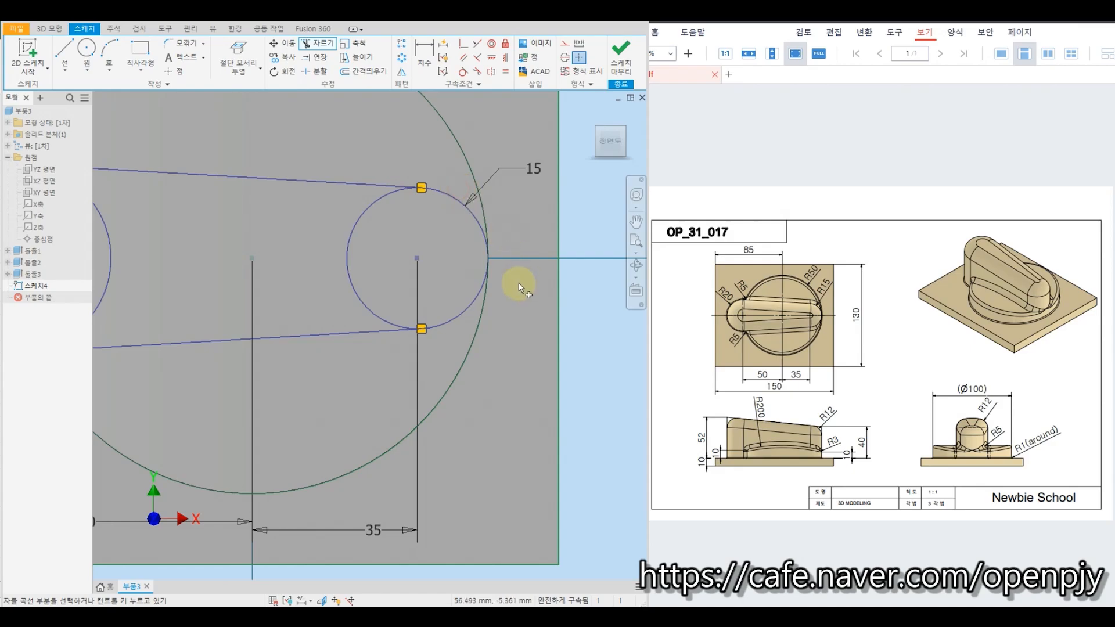
- Trim the inner arcs of the R15 and R20 circles, leaving a closed tapered grip outline
{"action": "scroll", "coordinate": [505, 286], "scroll_direction": "down", "scroll_amount": 2}
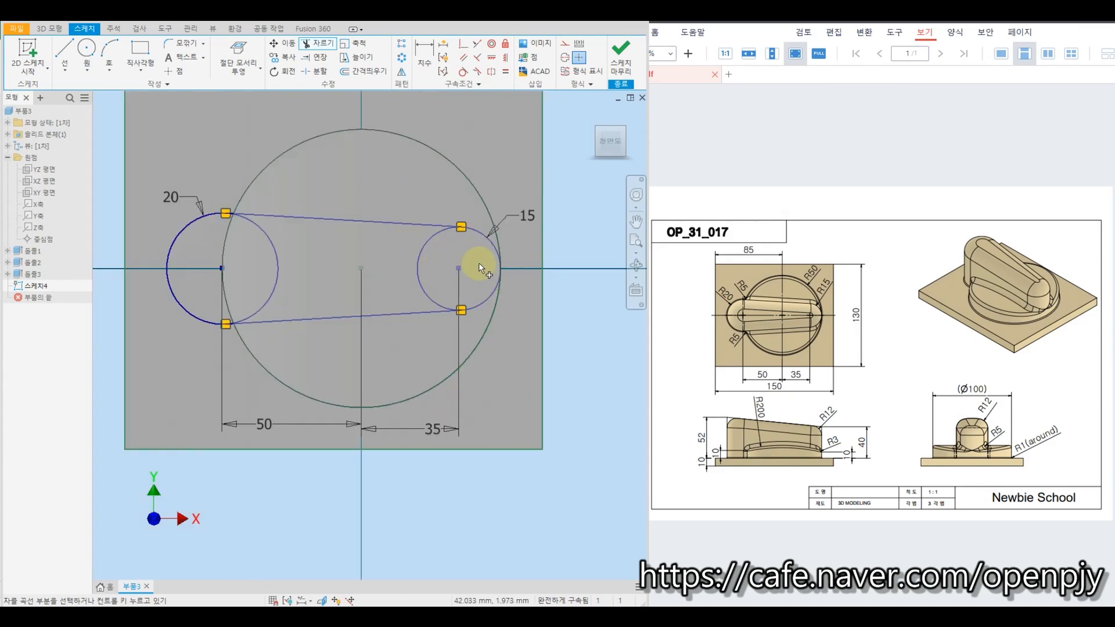
{"action": "left_click", "coordinate": [434, 247]}
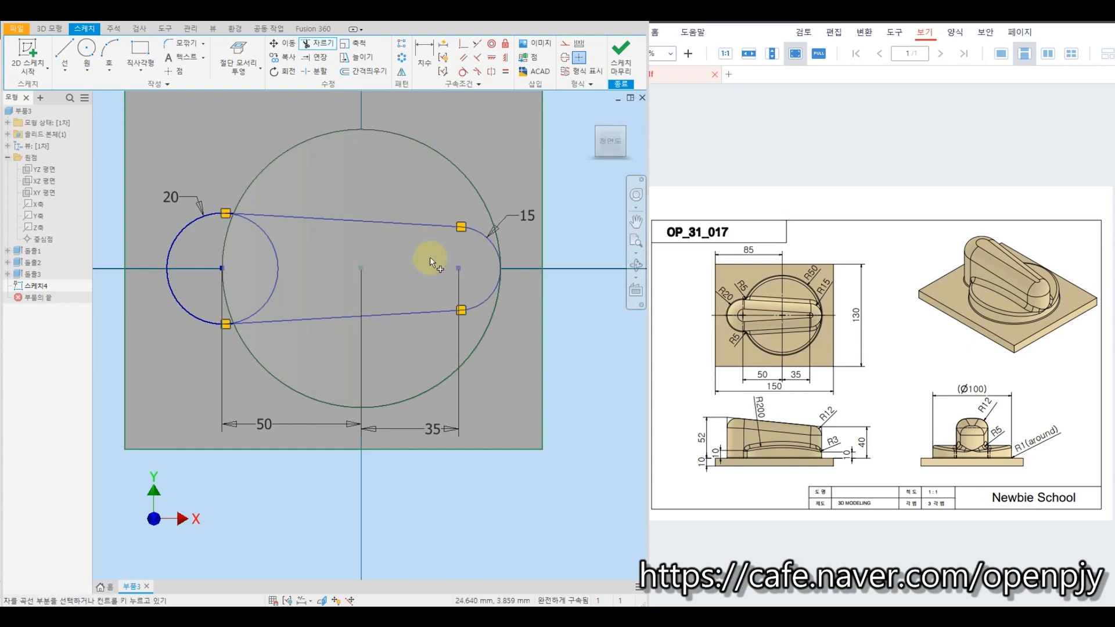
{"action": "left_click", "coordinate": [275, 270]}
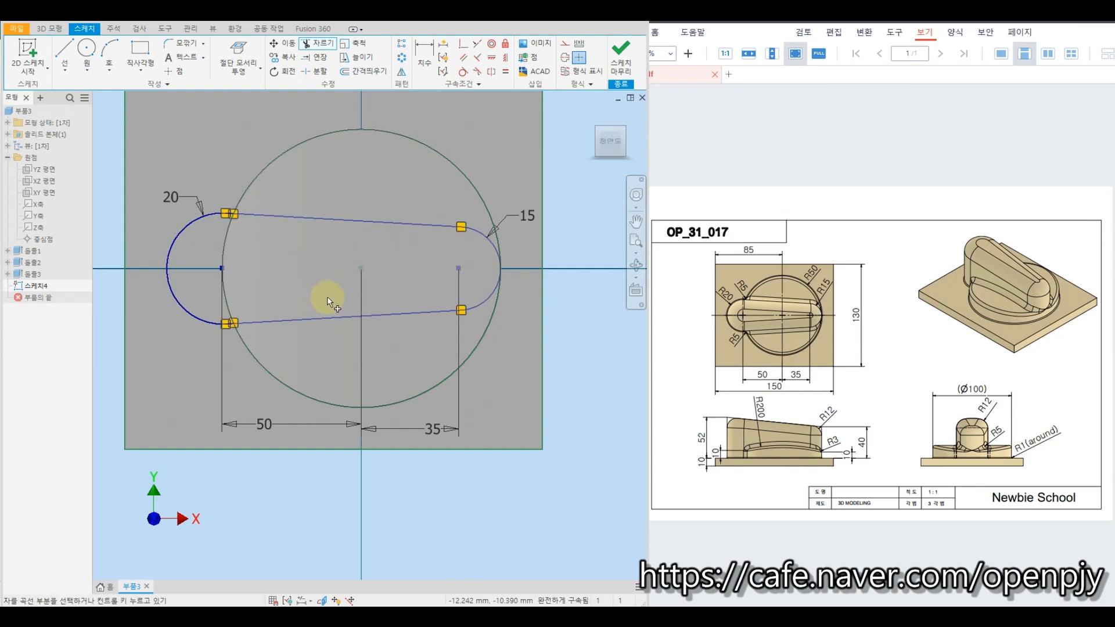
- Trim the leftover R20 arc stubs beyond both tangent points on the grip outline and finish the sketch
{"action": "scroll", "coordinate": [219, 216], "scroll_direction": "up", "scroll_amount": 3}
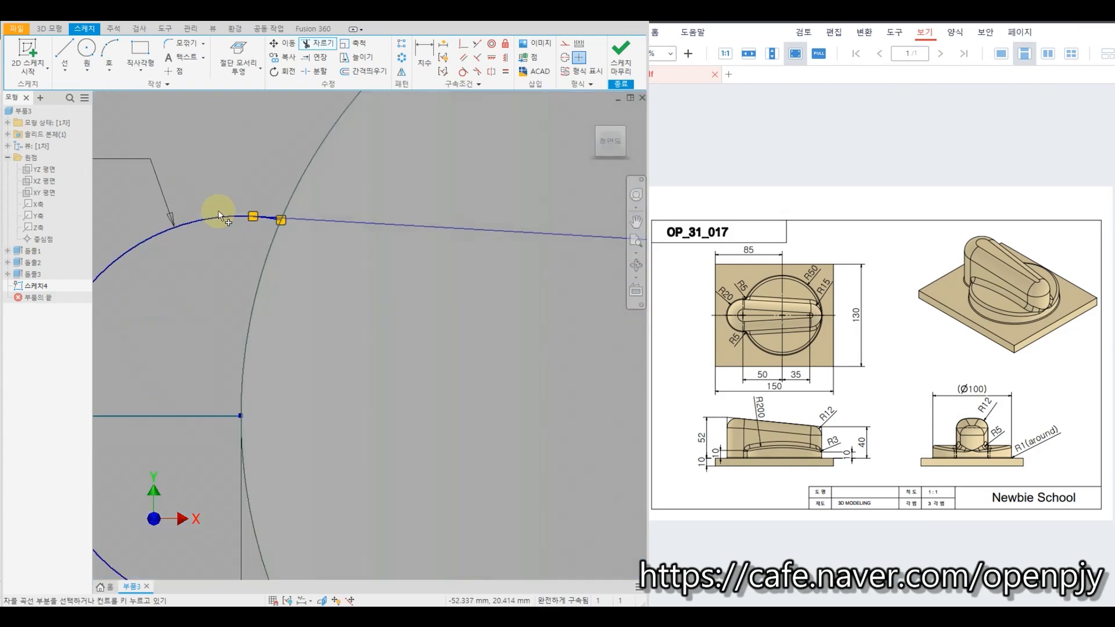
{"action": "scroll", "coordinate": [256, 223], "scroll_direction": "up", "scroll_amount": 3}
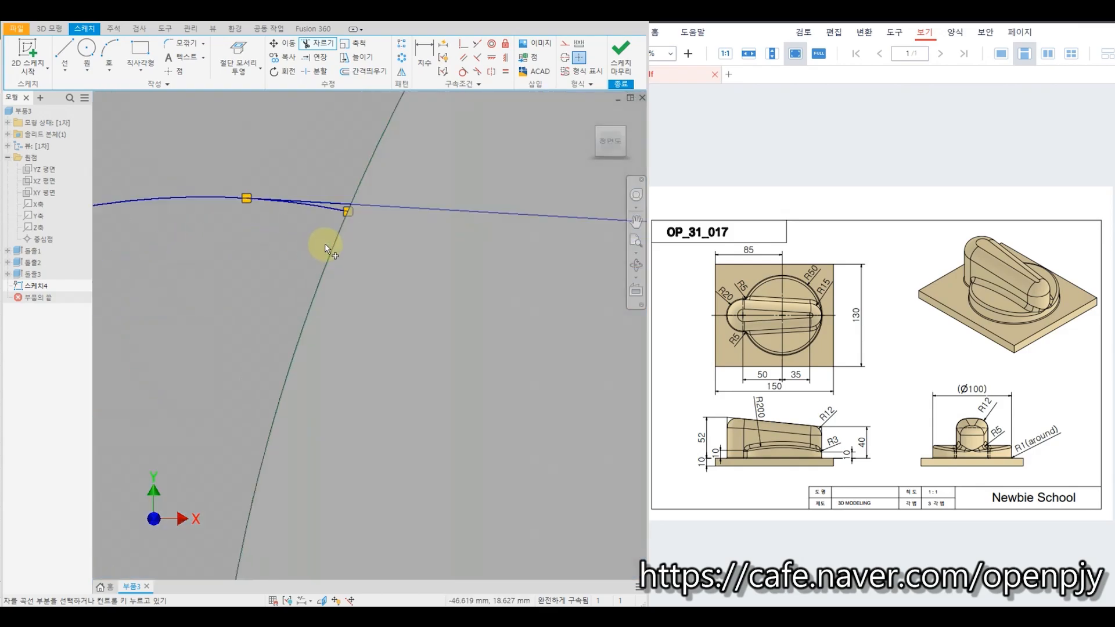
{"action": "left_click", "coordinate": [328, 213]}
{"action": "scroll", "coordinate": [316, 308], "scroll_direction": "down", "scroll_amount": 5}
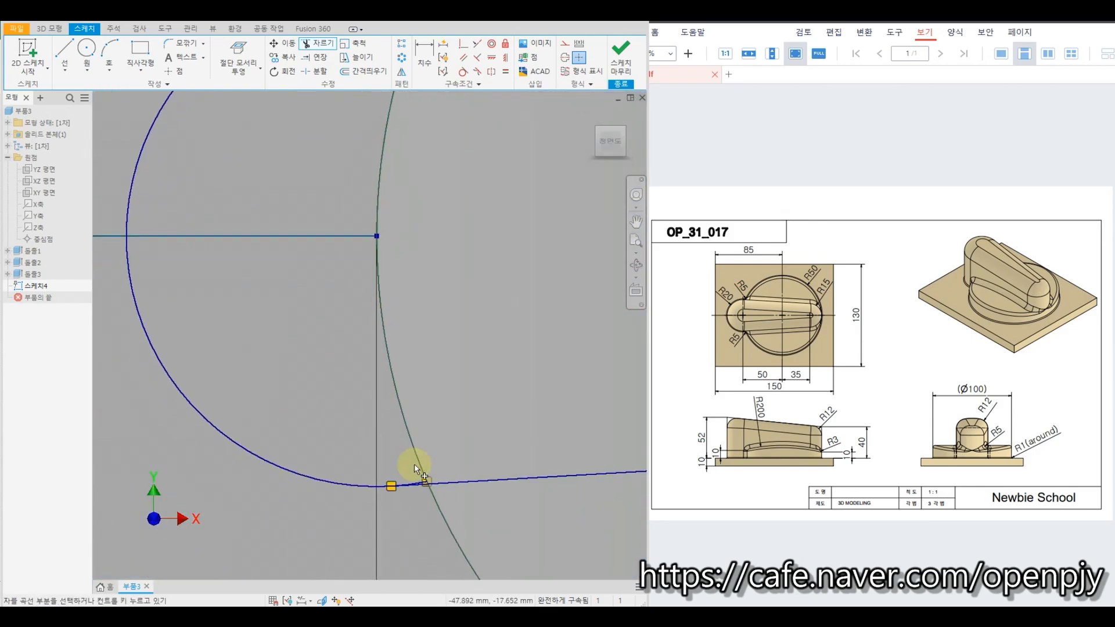
{"action": "scroll", "coordinate": [427, 480], "scroll_direction": "up", "scroll_amount": 3}
{"action": "left_click", "coordinate": [408, 491]}
{"action": "middle_click", "coordinate": [362, 344]}
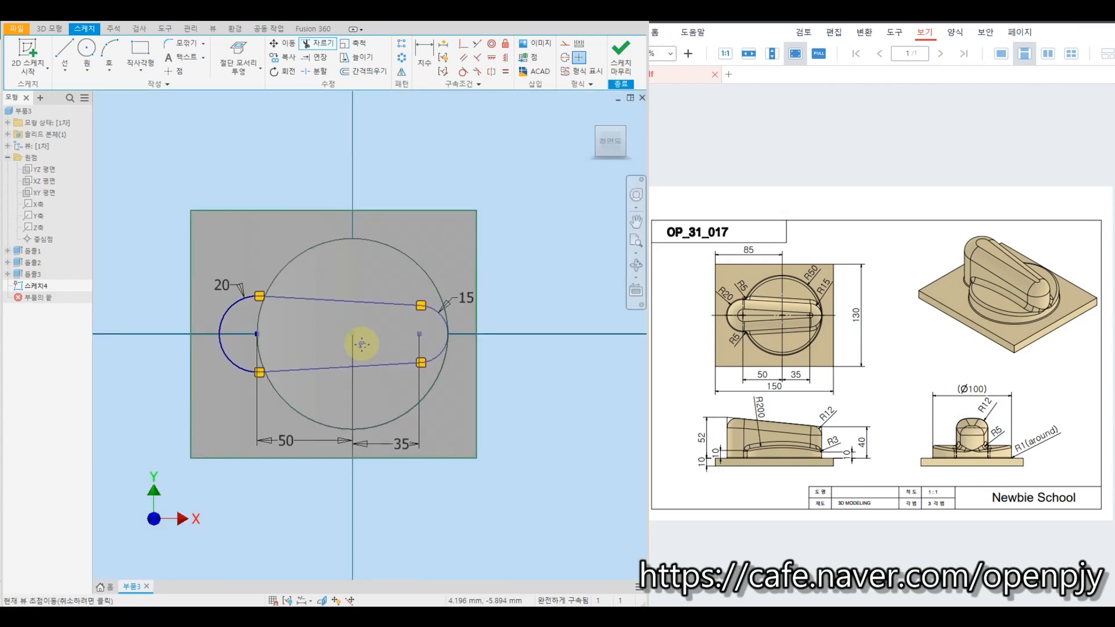
{"action": "left_click", "coordinate": [603, 97]}
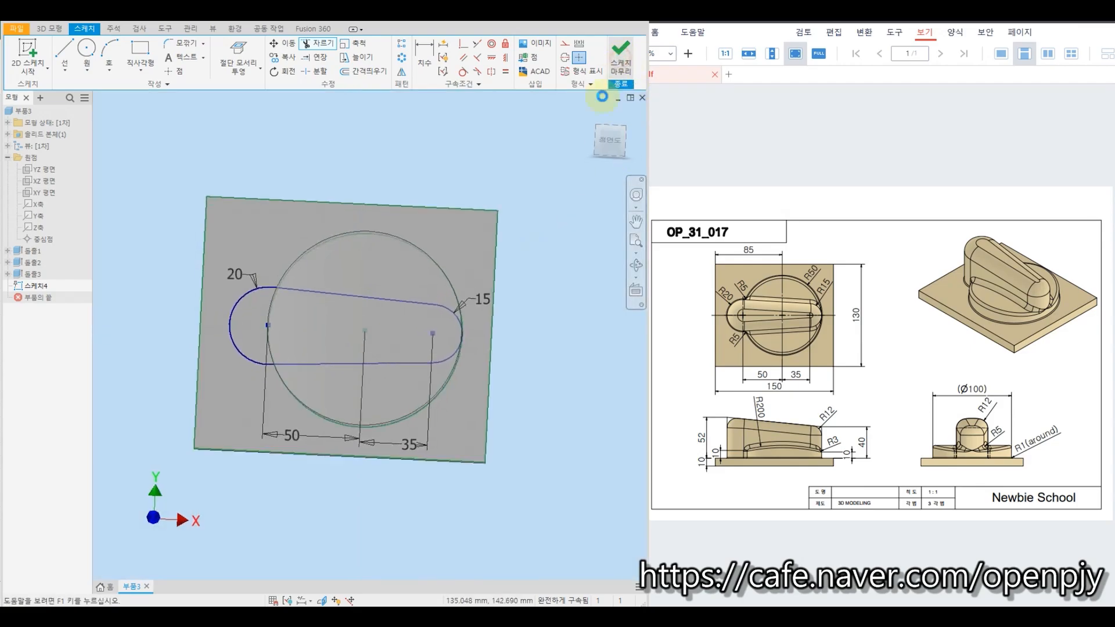
- Extrude both regions of the tapered grip outline 60 mm upward, joined to the body
{"action": "left_click", "coordinate": [68, 41]}
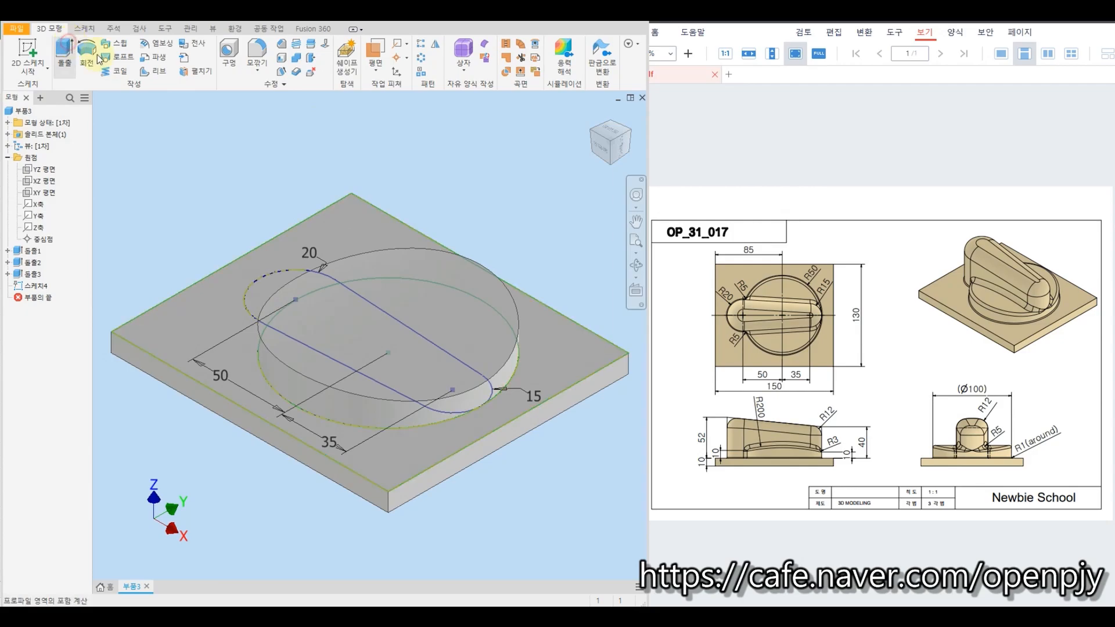
{"action": "left_click", "coordinate": [281, 268]}
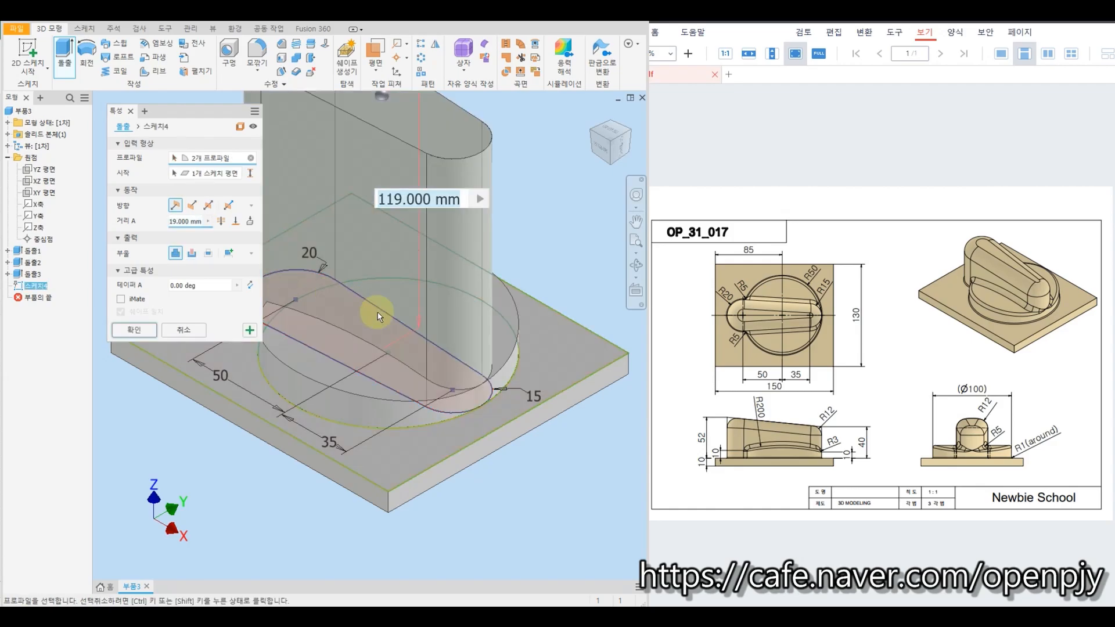
{"action": "scroll", "coordinate": [465, 376], "scroll_direction": "down", "scroll_amount": 3}
{"action": "mouse_move", "coordinate": [424, 498]}
{"action": "middle_mouse_down", "text": "shift"}
{"action": "mouse_move", "coordinate": [480, 473]}
{"action": "mouse_move", "coordinate": [454, 480]}
{"action": "middle_mouse_up", "text": "shift"}
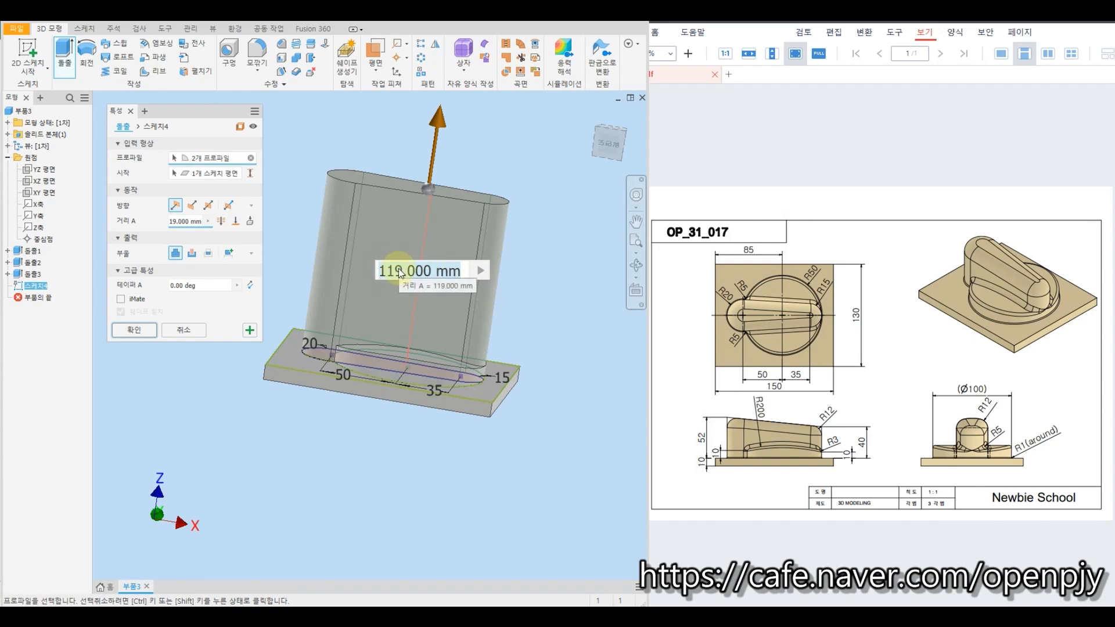
{"action": "left_click", "coordinate": [191, 221]}
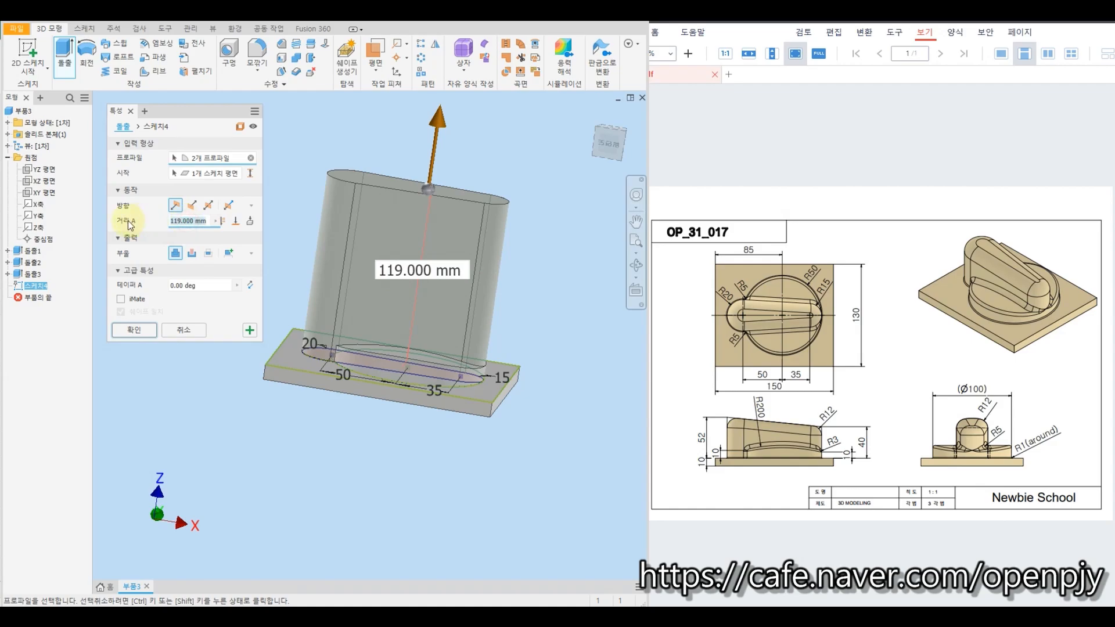
{"action": "type", "text": "60"}
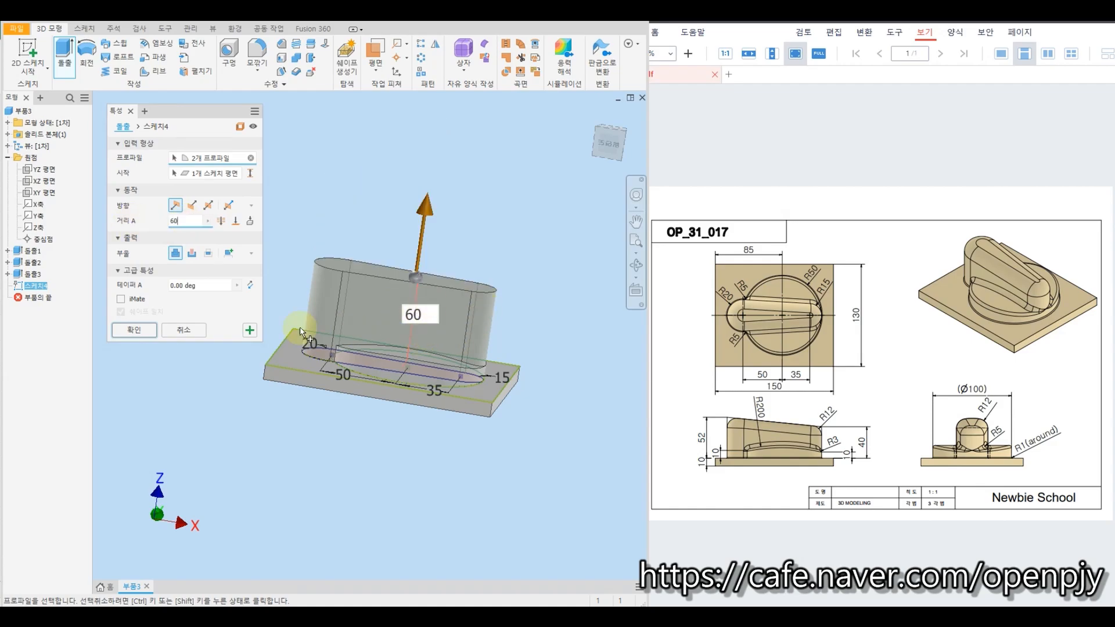
{"action": "left_click", "coordinate": [154, 330]}
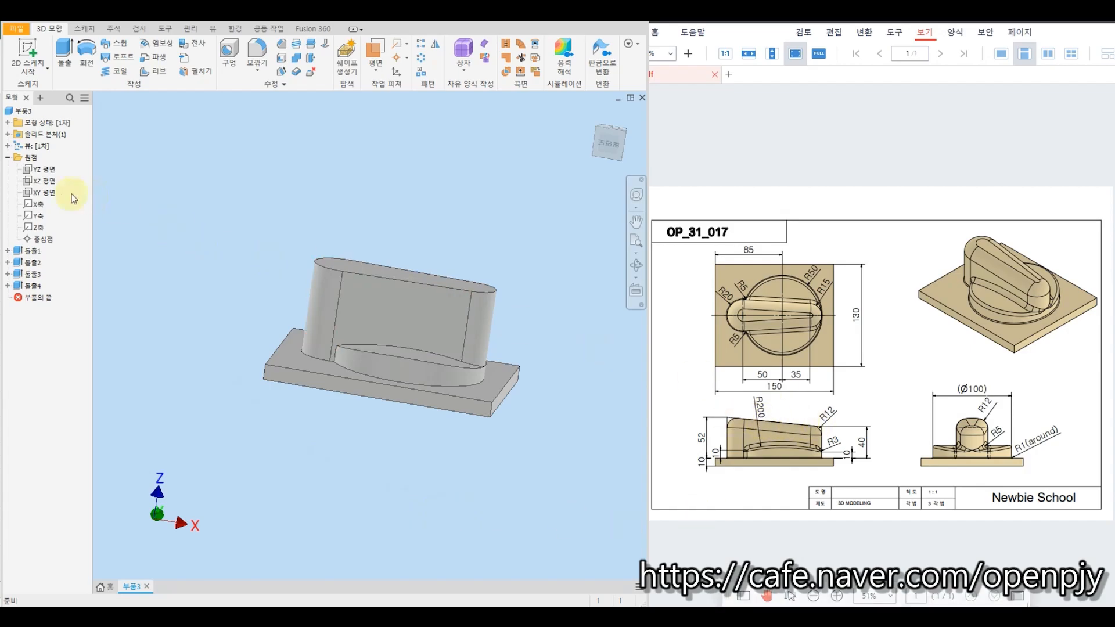
- Start a sketch on the XZ plane and draw a line across the grip, sloping down toward positive X
{"action": "left_click", "coordinate": [43, 184]}
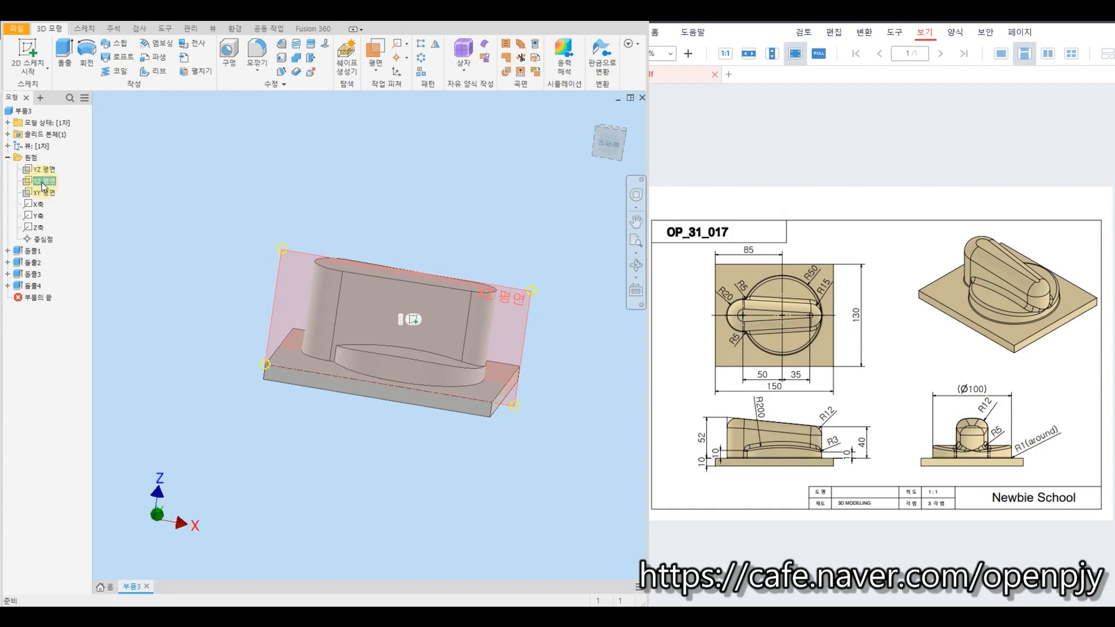
{"action": "right_click", "coordinate": [43, 185]}
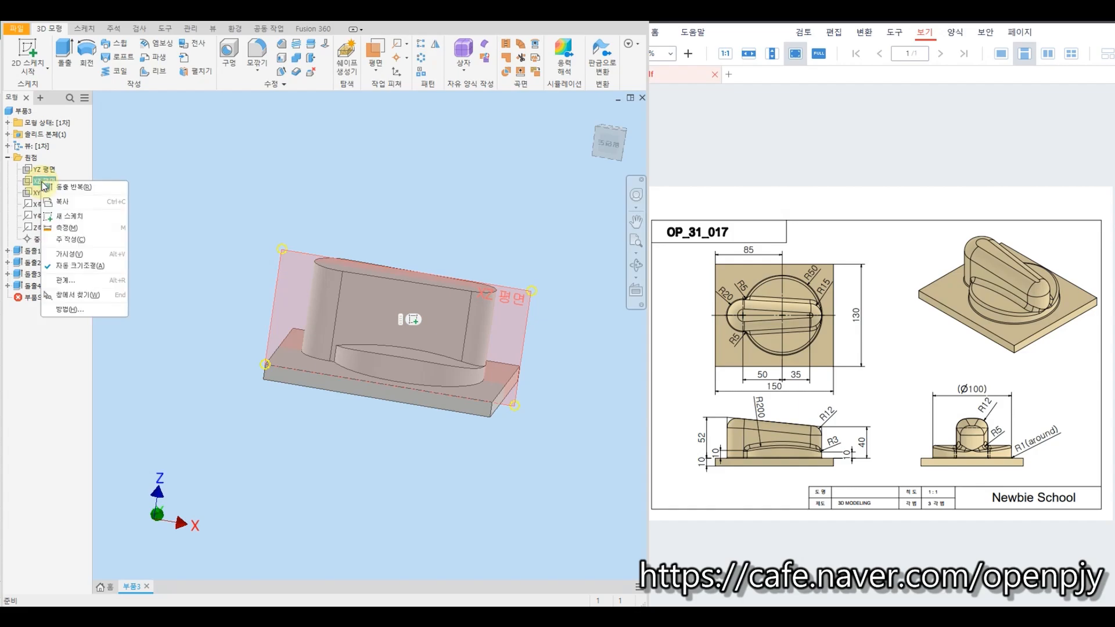
{"action": "left_click", "coordinate": [86, 215]}
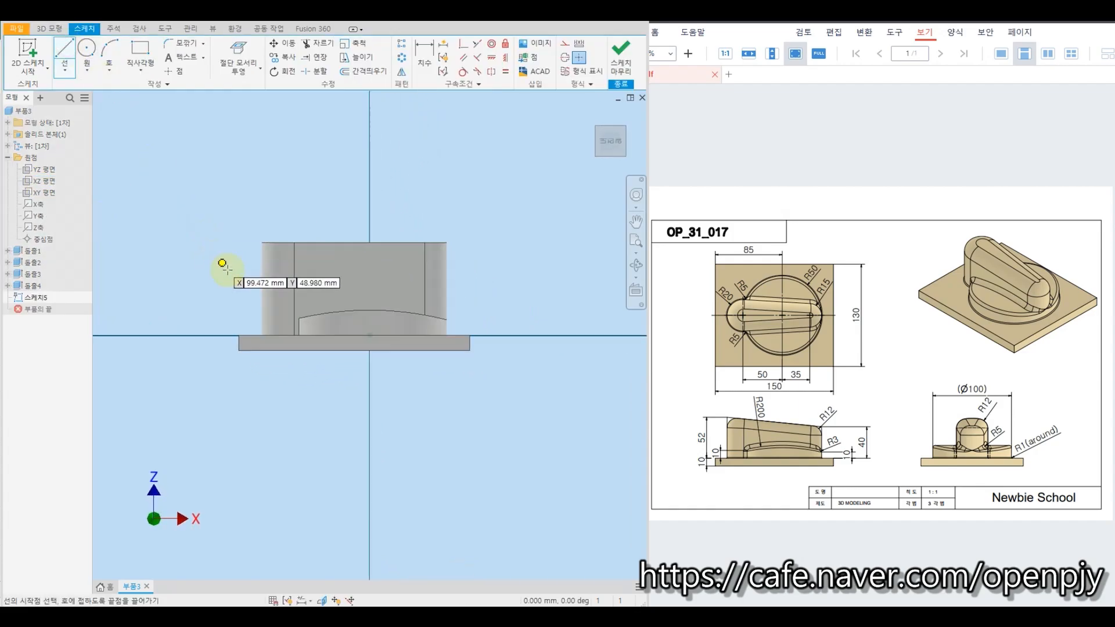
{"action": "left_click", "coordinate": [238, 277]}
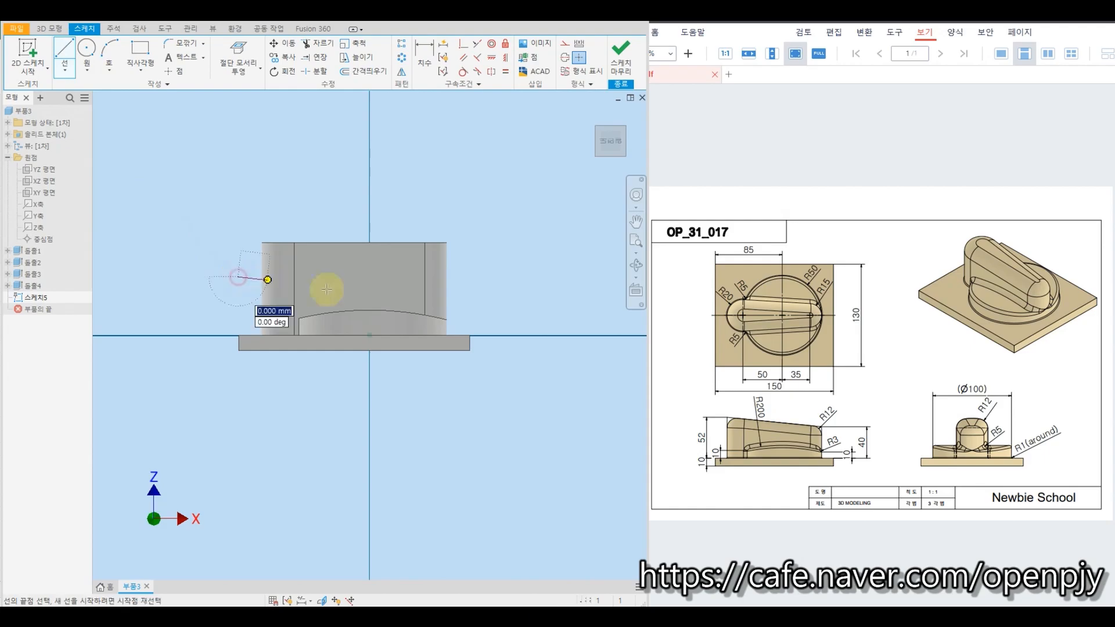
{"action": "left_click", "coordinate": [490, 313]}
{"action": "key", "text": "Escape"}
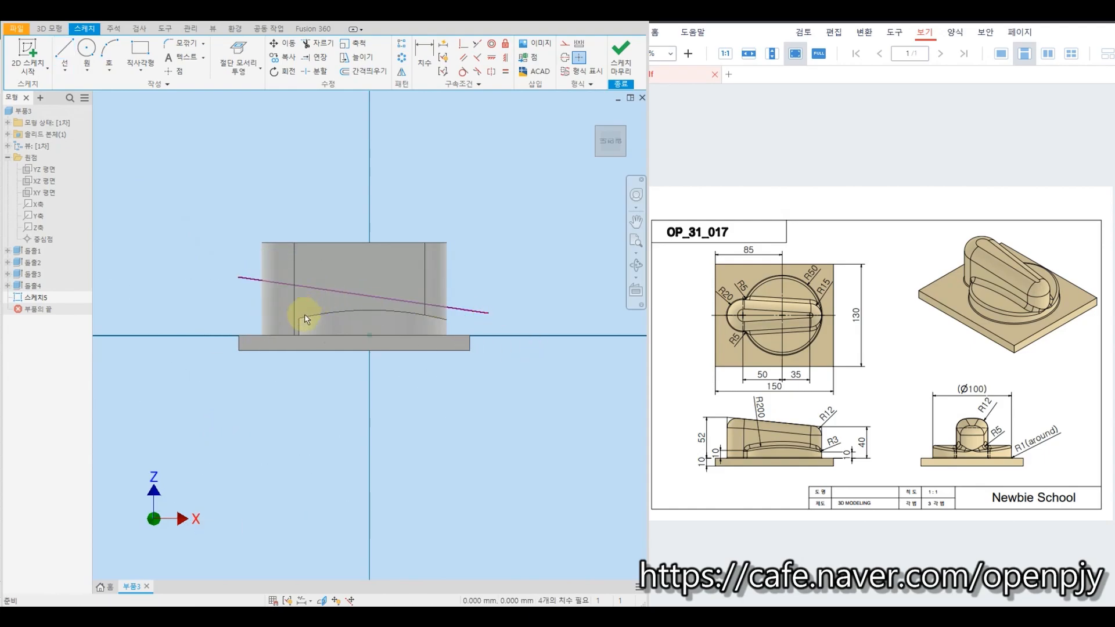
- Project the cut edges into the sketch and trim the sloped line's overhangs at both sides of the grip
{"action": "left_click", "coordinate": [241, 52]}
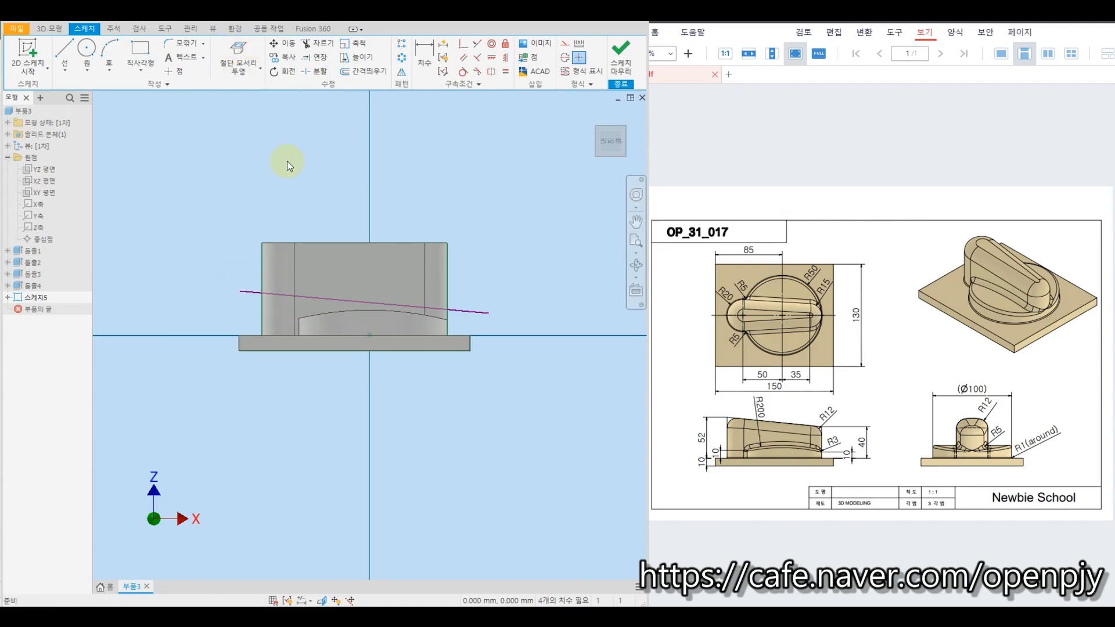
{"action": "key", "text": "x"}
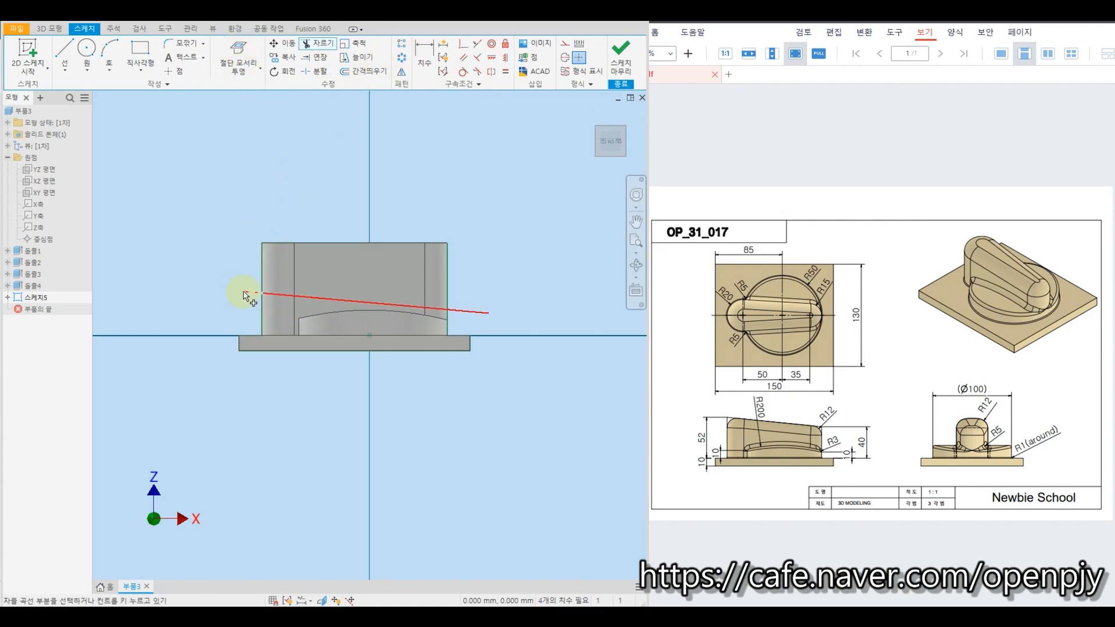
{"action": "left_click", "coordinate": [245, 295]}
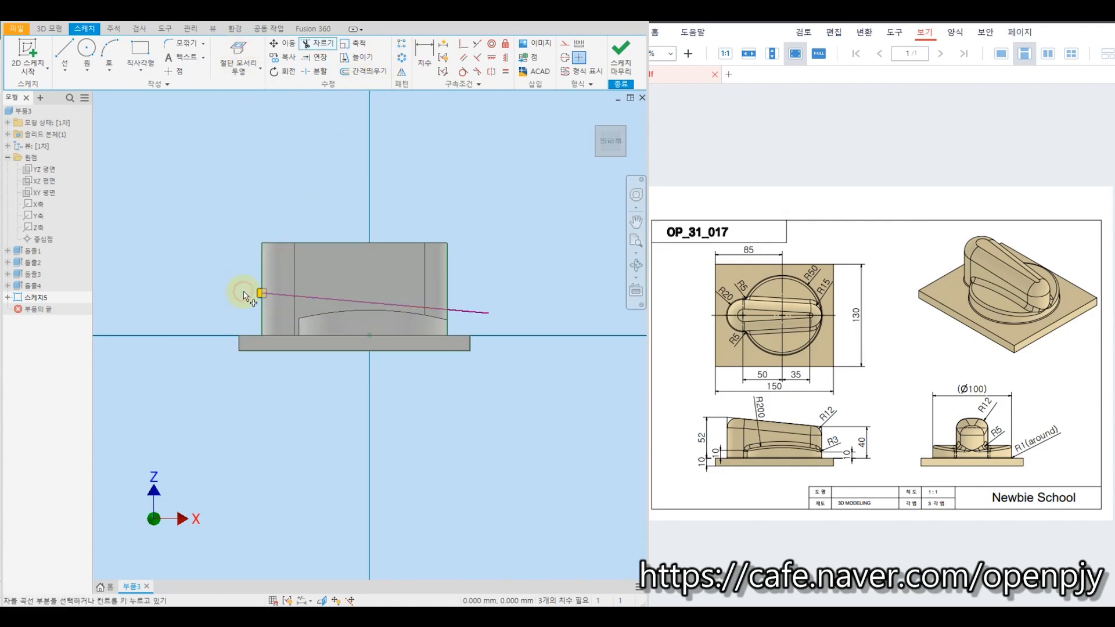
{"action": "left_click", "coordinate": [474, 314]}
- Dimension the sloped line's endpoint at the R20 end 52 mm above the base plate's top edge
{"action": "left_click", "coordinate": [424, 55]}
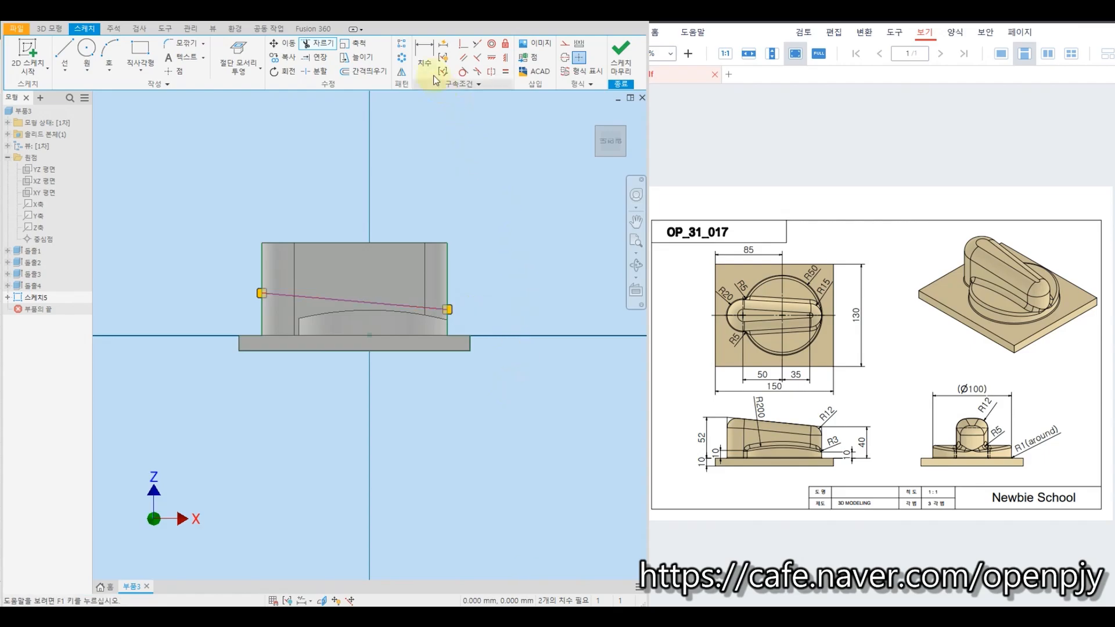
{"action": "scroll", "coordinate": [258, 365], "scroll_direction": "up", "scroll_amount": 3}
{"action": "left_click", "coordinate": [234, 309]}
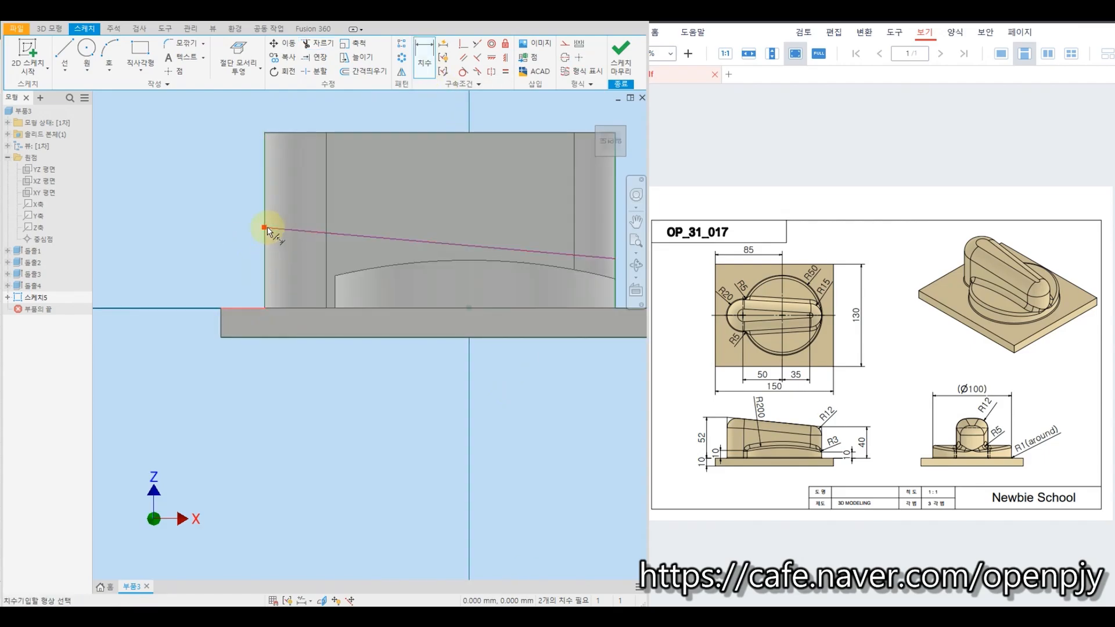
{"action": "left_click", "coordinate": [265, 227]}
{"action": "left_click", "coordinate": [215, 260]}
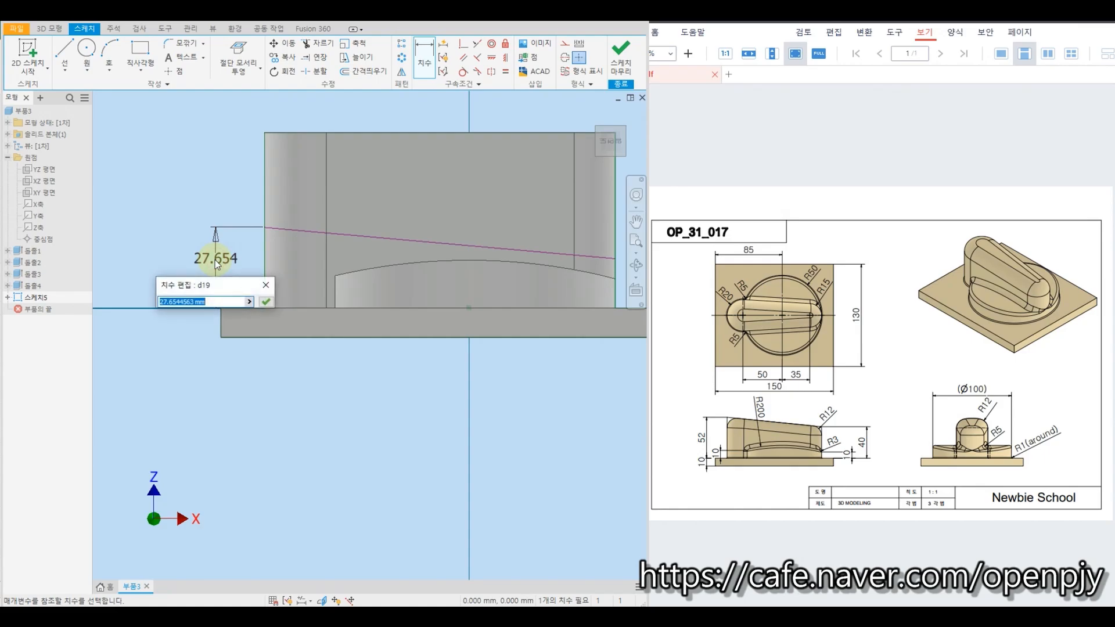
{"action": "type", "text": "52"}
{"action": "key", "text": "Return"}
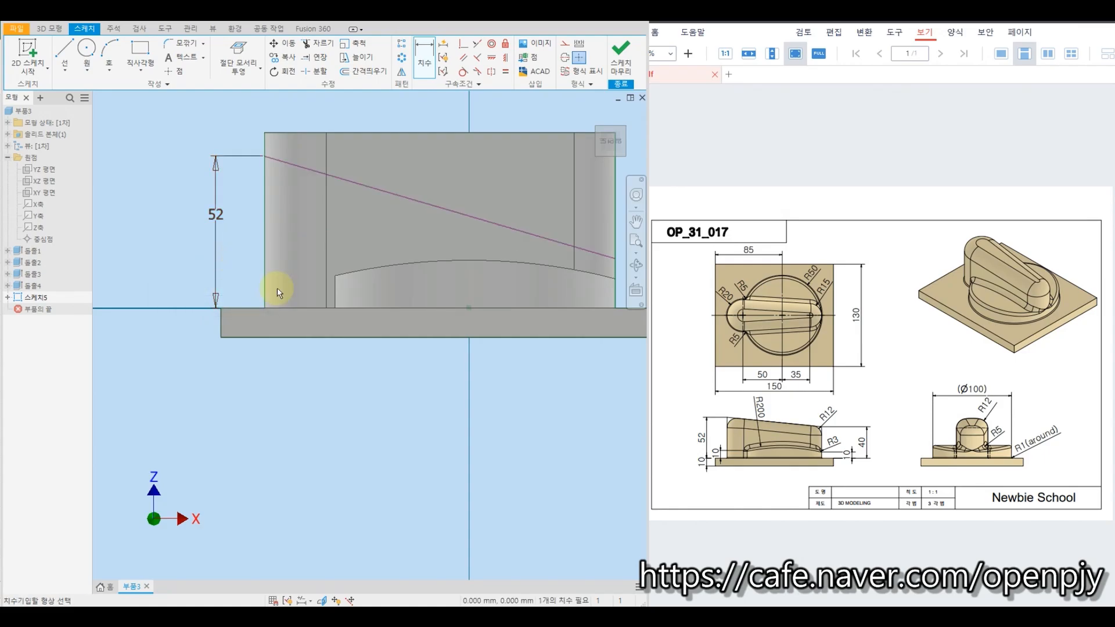
- Dimension the sloped line's endpoint at the R15 end 40 mm above the base plate's top edge, and finish the sketch
{"action": "middle_click_drag", "start_coordinate": [366, 346], "coordinate": [166, 418]}
{"action": "left_click", "coordinate": [452, 381]}
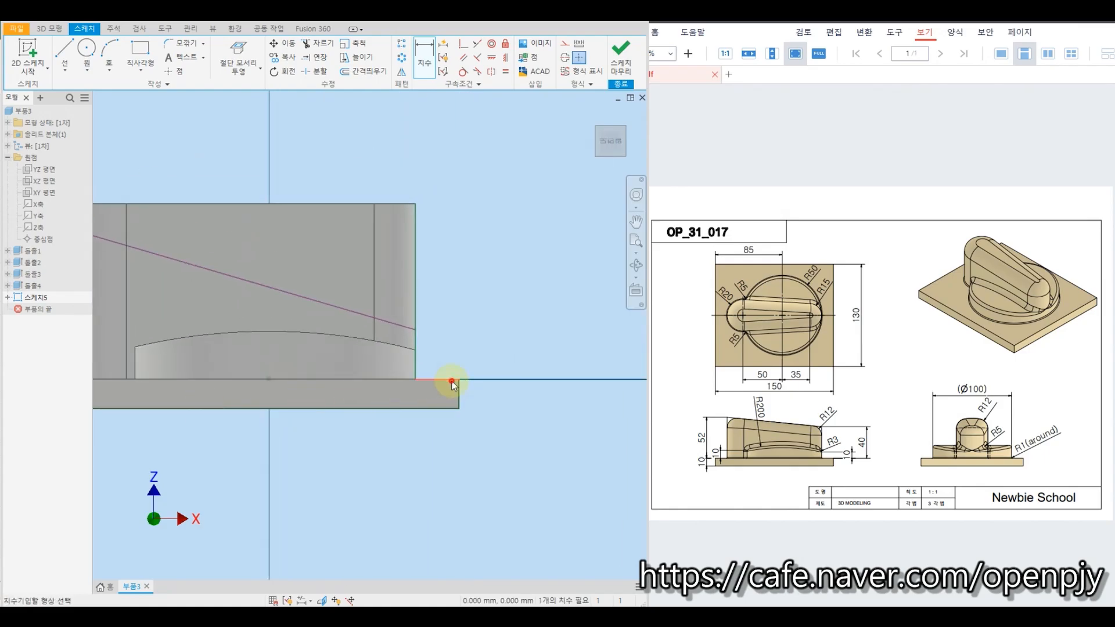
{"action": "left_click", "coordinate": [415, 331]}
{"action": "left_click", "coordinate": [443, 350]}
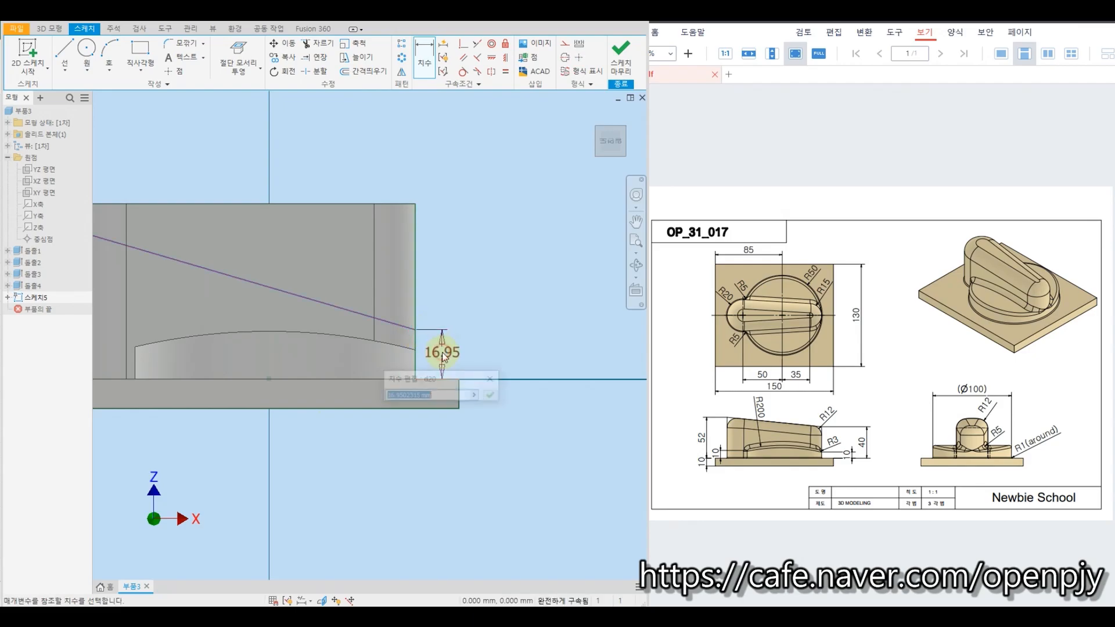
{"action": "type", "text": "40"}
{"action": "key", "text": "Return"}
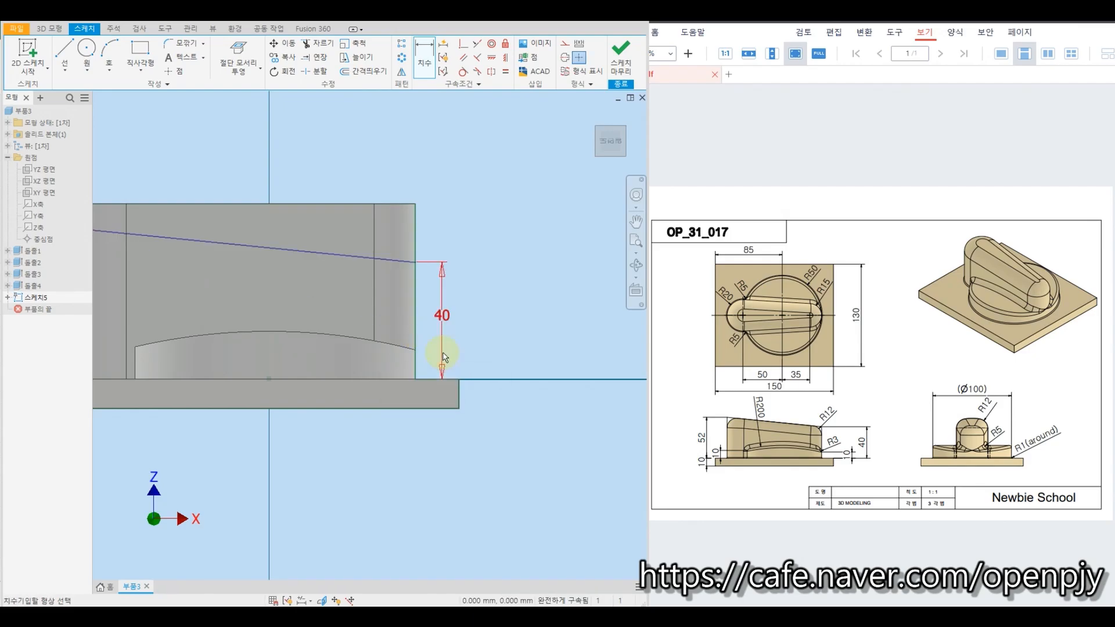
{"action": "mouse_move", "coordinate": [482, 276]}
{"action": "middle_mouse_down"}
{"action": "mouse_move", "coordinate": [543, 286]}
{"action": "mouse_move", "coordinate": [553, 269]}
{"action": "middle_mouse_up"}
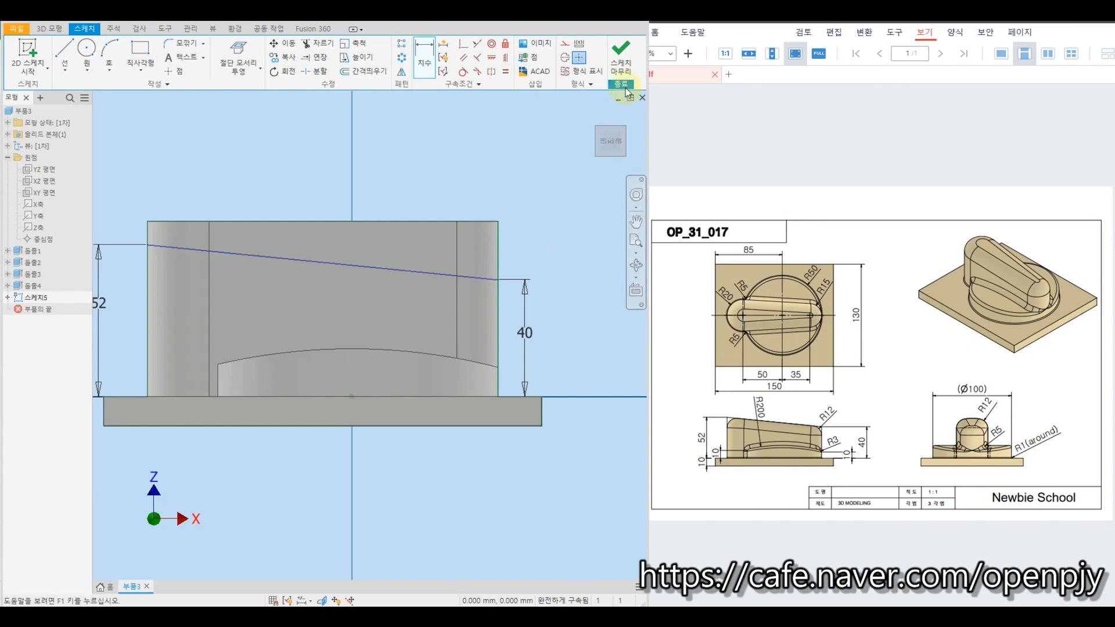
{"action": "left_click", "coordinate": [622, 60]}
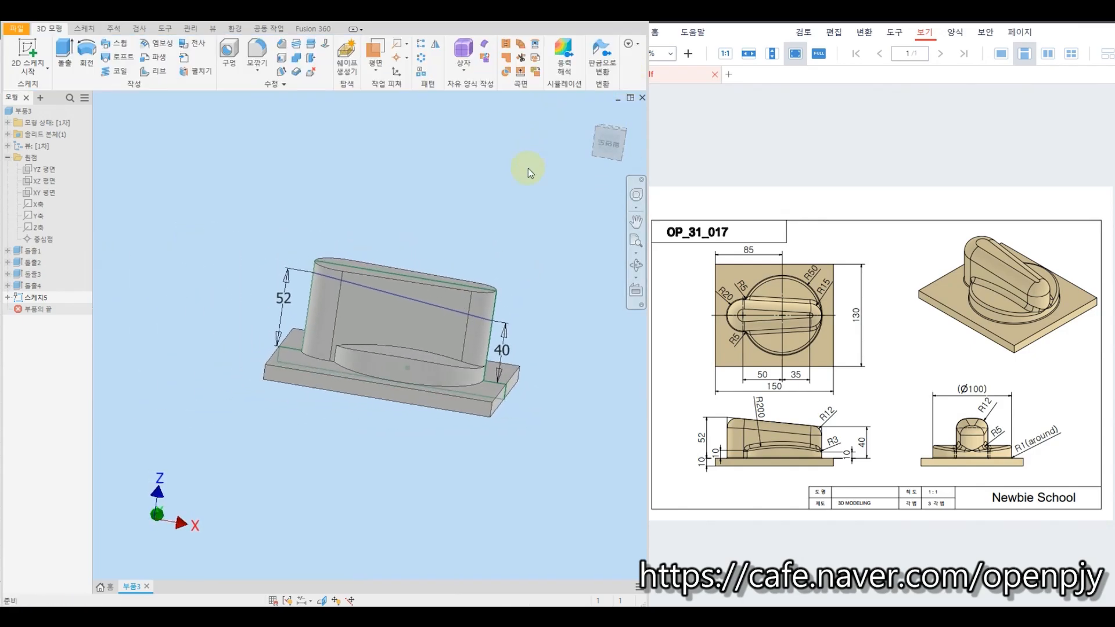
- Cut away the grip above the sloped line with a symmetric 60 mm extrusion of the upper region
{"action": "left_click", "coordinate": [62, 50]}
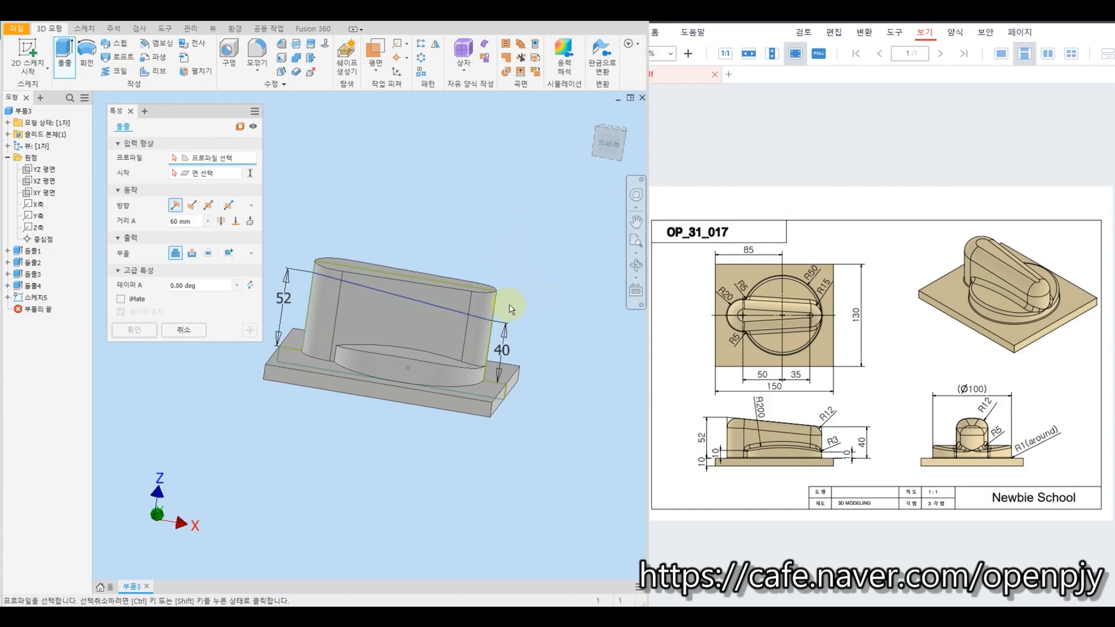
{"action": "left_click", "coordinate": [433, 292]}
{"action": "left_click", "coordinate": [441, 292]}
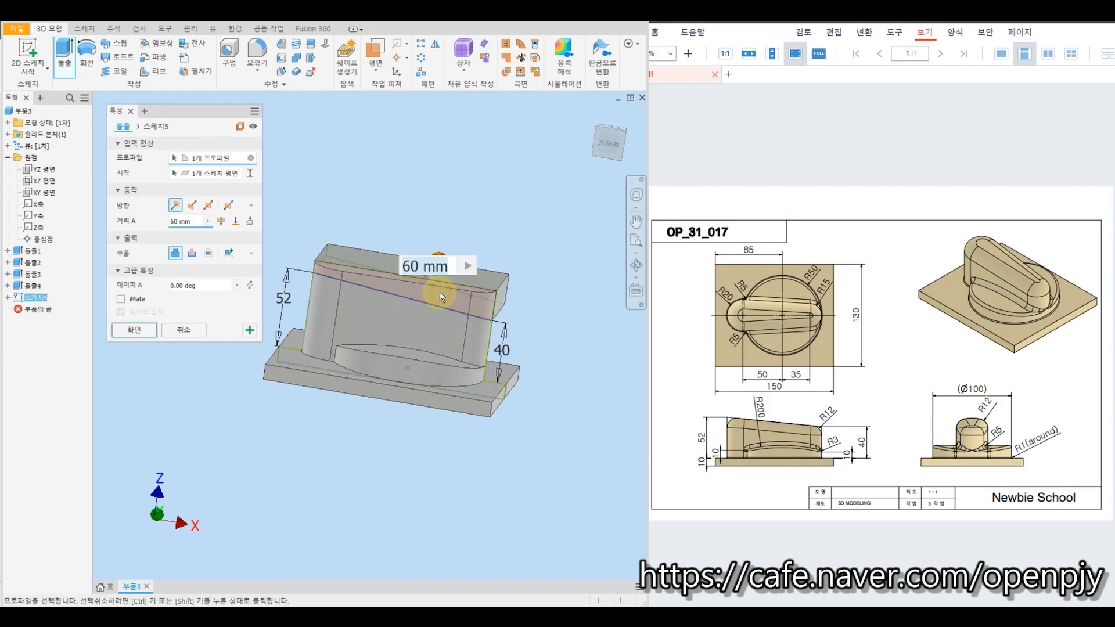
{"action": "left_click", "coordinate": [208, 205]}
{"action": "middle_click_drag", "start_coordinate": [557, 281], "coordinate": [488, 294], "text": "shift"}
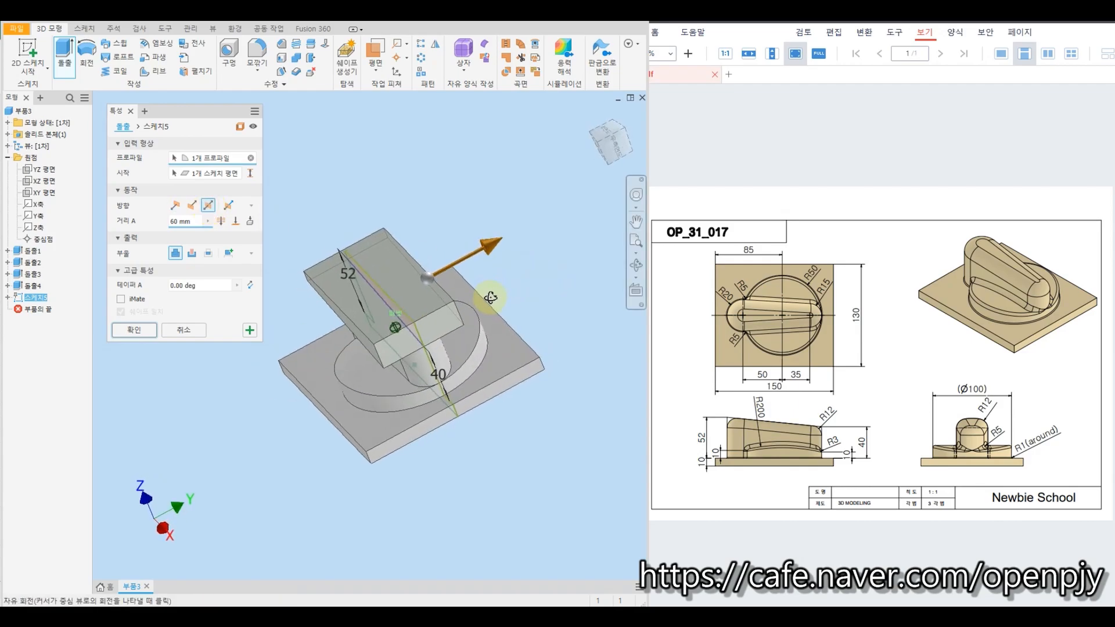
{"action": "left_click", "coordinate": [192, 254]}
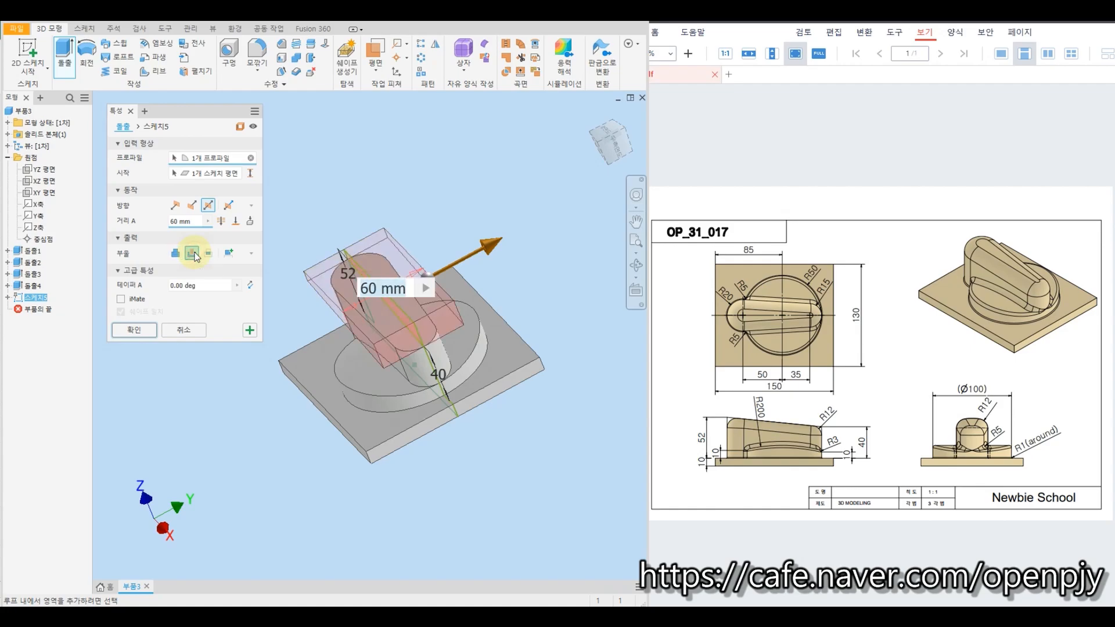
{"action": "left_click", "coordinate": [139, 329]}
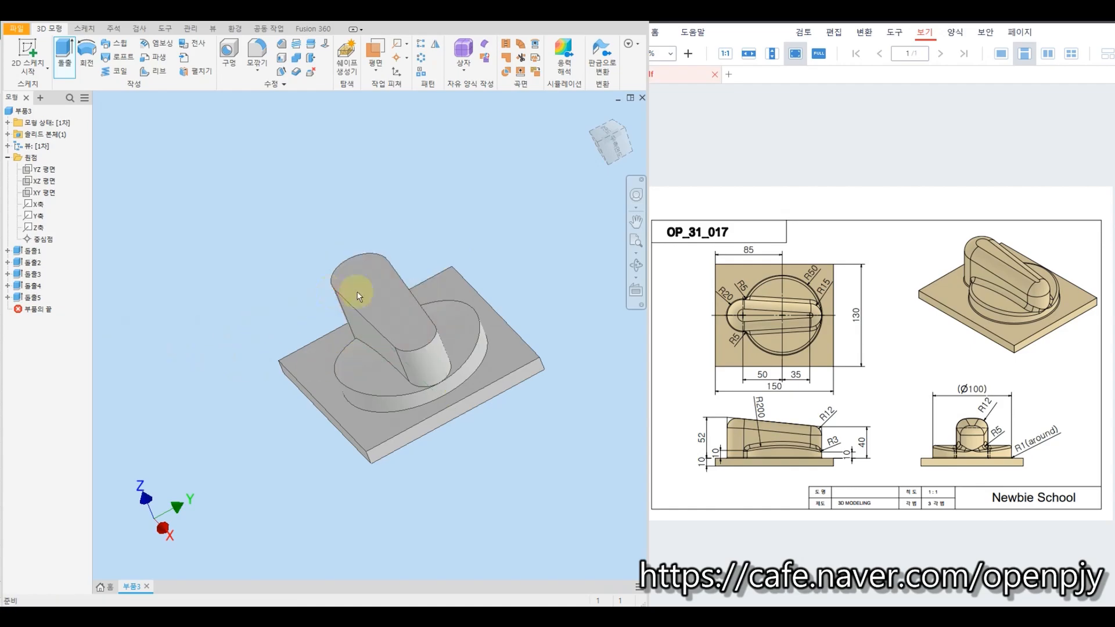
{"action": "middle_click_drag", "start_coordinate": [523, 356], "coordinate": [578, 355], "text": "shift"}
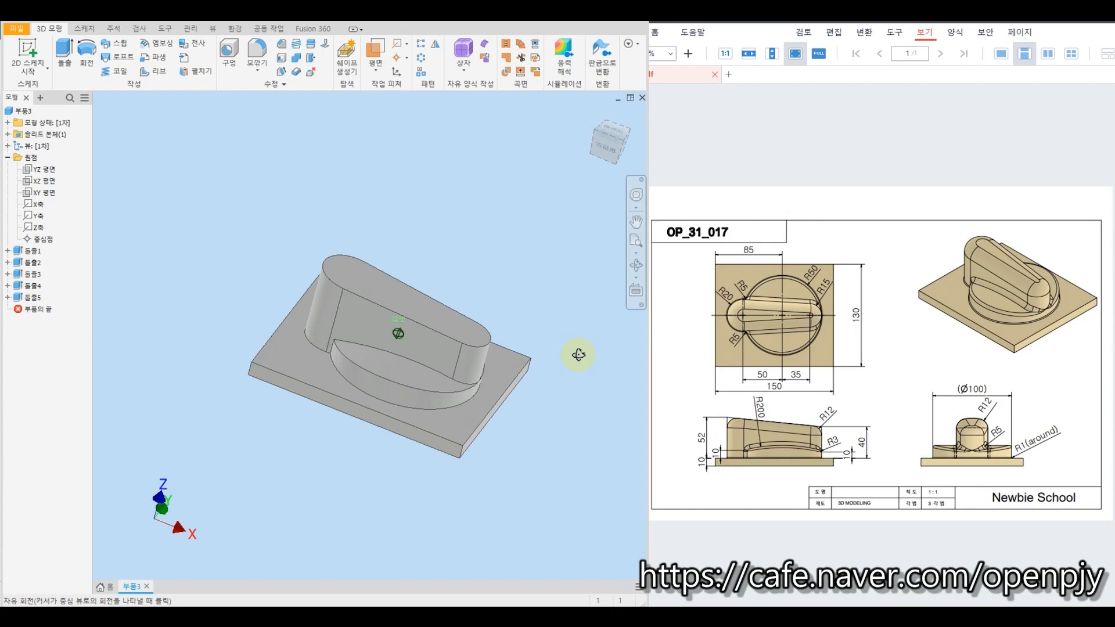
{"action": "left_click_drag", "start_coordinate": [578, 355], "coordinate": [569, 341]}
{"action": "key", "text": "Escape"}
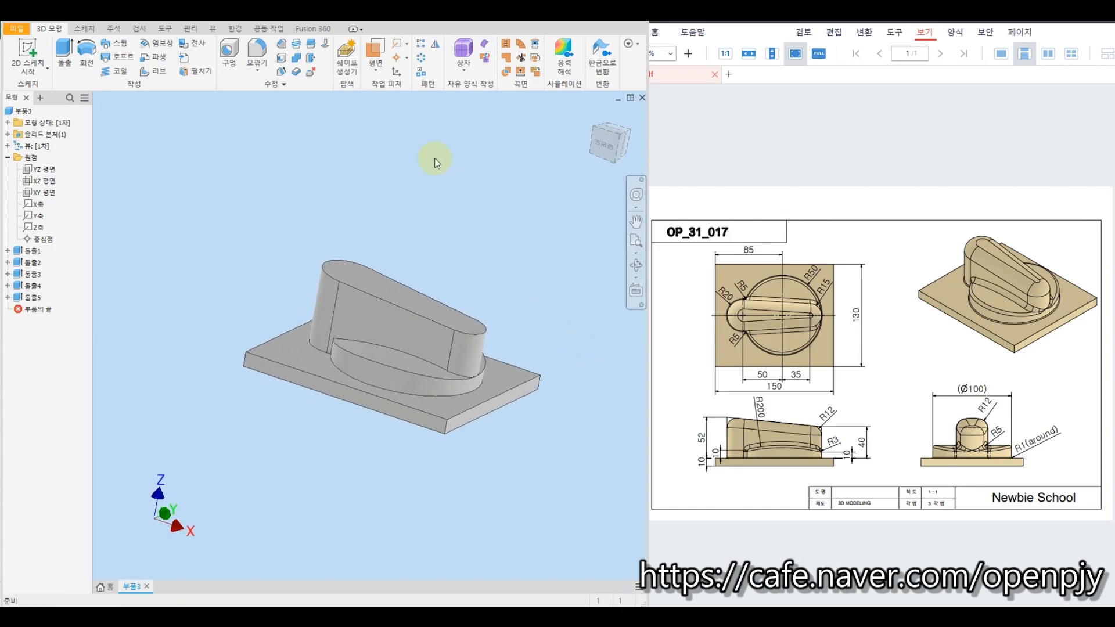
- Fillet the edges around the grip's sloped top with a 12 mm radius
{"action": "left_click", "coordinate": [259, 49]}
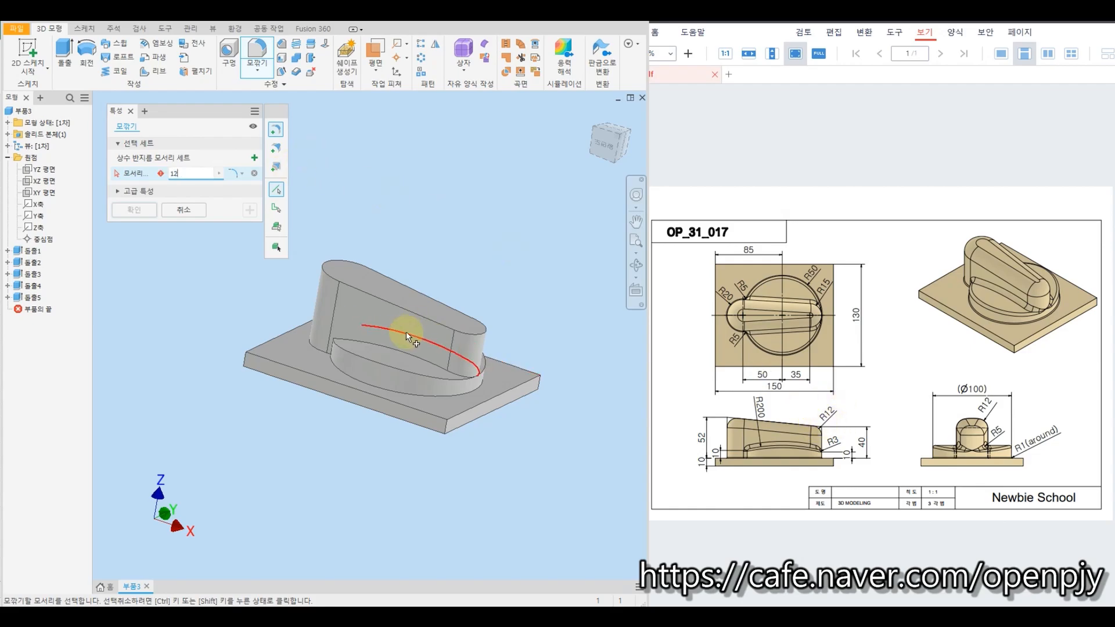
{"action": "left_click", "coordinate": [405, 312]}
{"action": "type", "text": "12"}
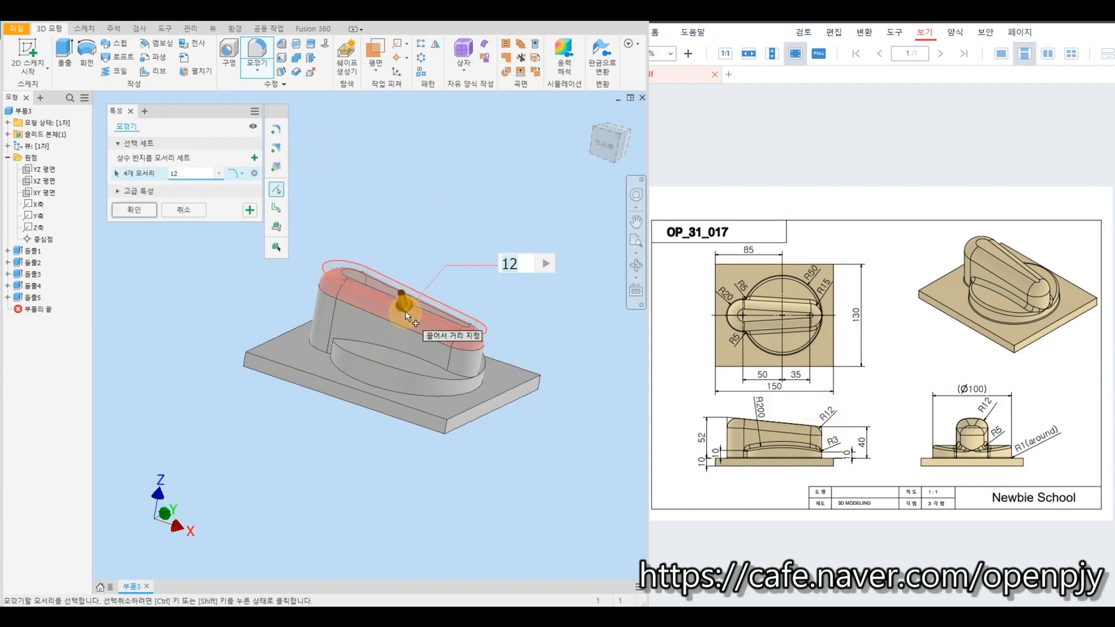
{"action": "left_click", "coordinate": [251, 212]}
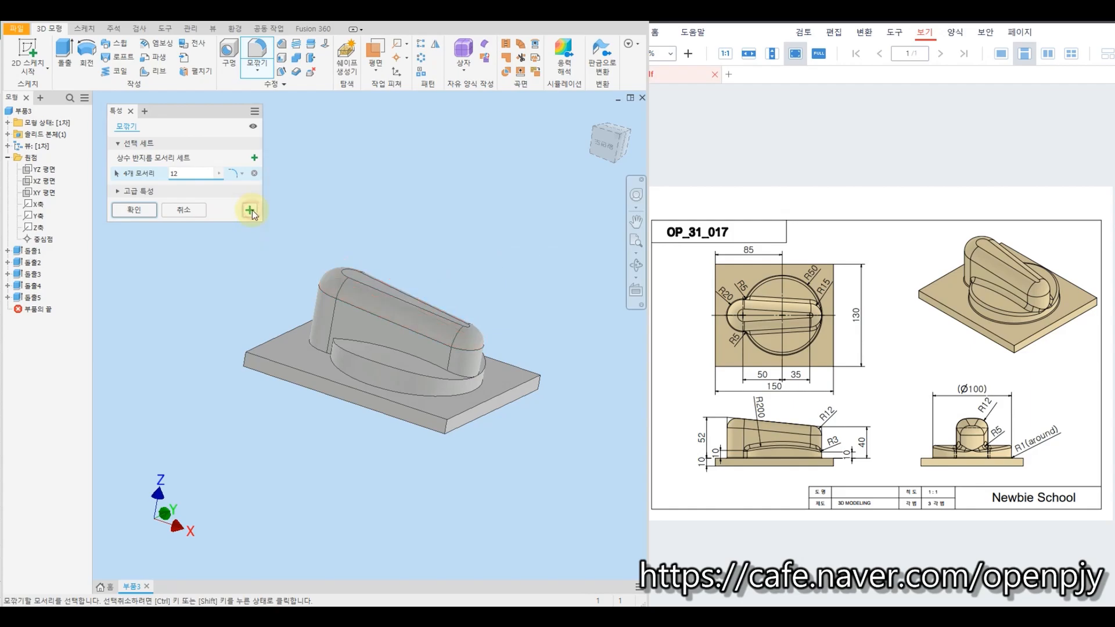
- Fillet the joint between the grip's front side and the domed body, including the vertical corner at the R20 end, with a 5 mm radius
{"action": "mouse_move", "coordinate": [505, 260]}
{"action": "middle_mouse_down", "text": "shift"}
{"action": "mouse_move", "coordinate": [502, 277]}
{"action": "mouse_move", "coordinate": [505, 244]}
{"action": "mouse_move", "coordinate": [531, 244]}
{"action": "middle_mouse_up", "text": "shift"}
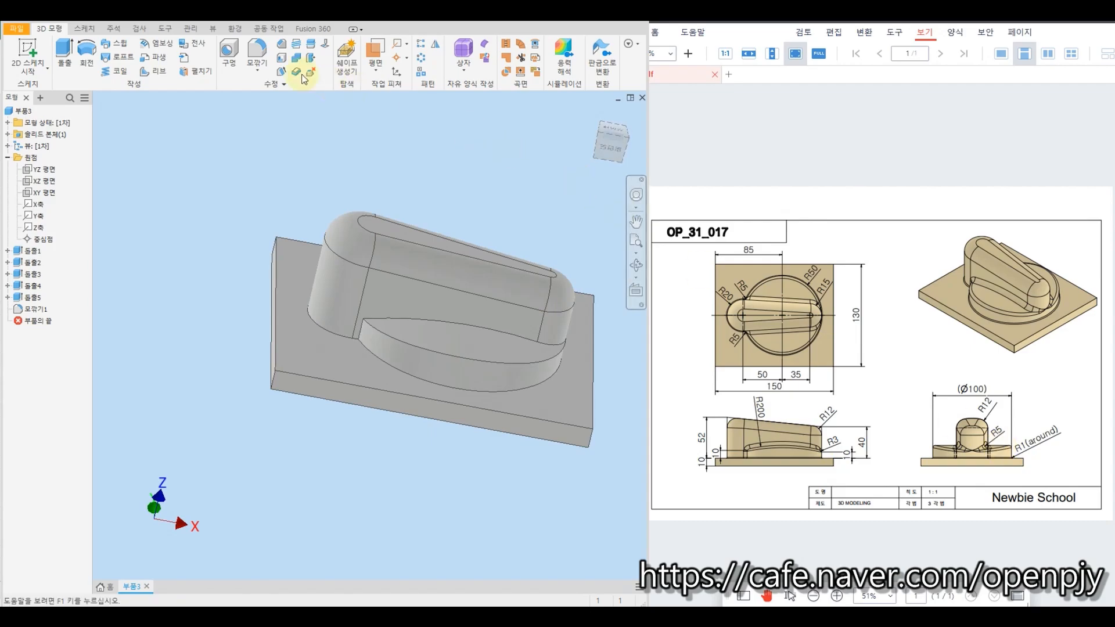
{"action": "left_click", "coordinate": [263, 56]}
{"action": "left_click", "coordinate": [522, 339]}
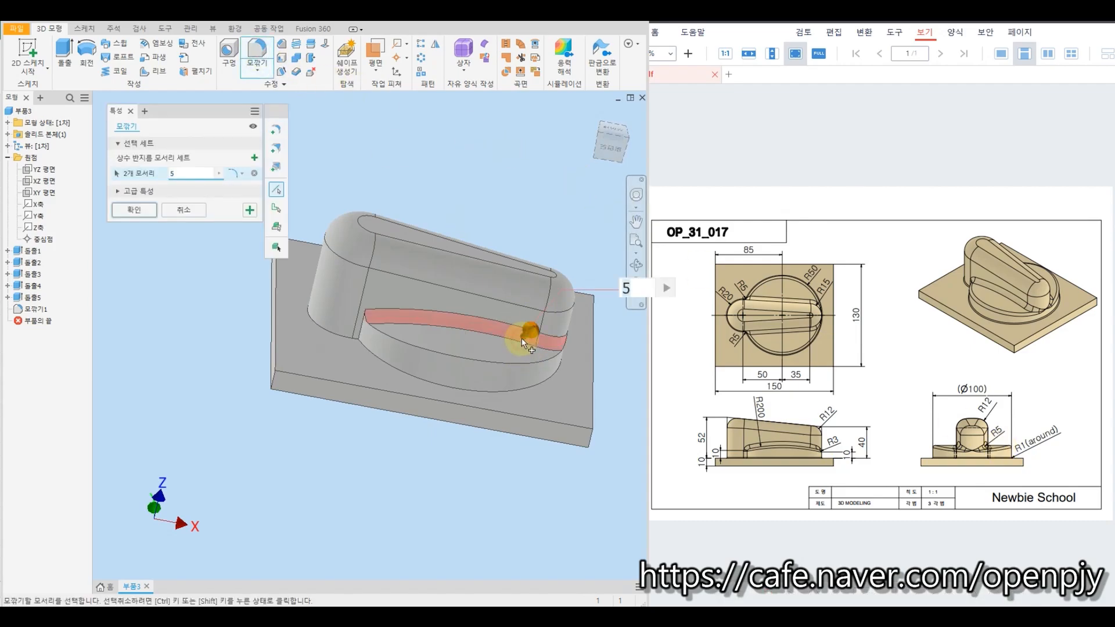
{"action": "left_click", "coordinate": [361, 329]}
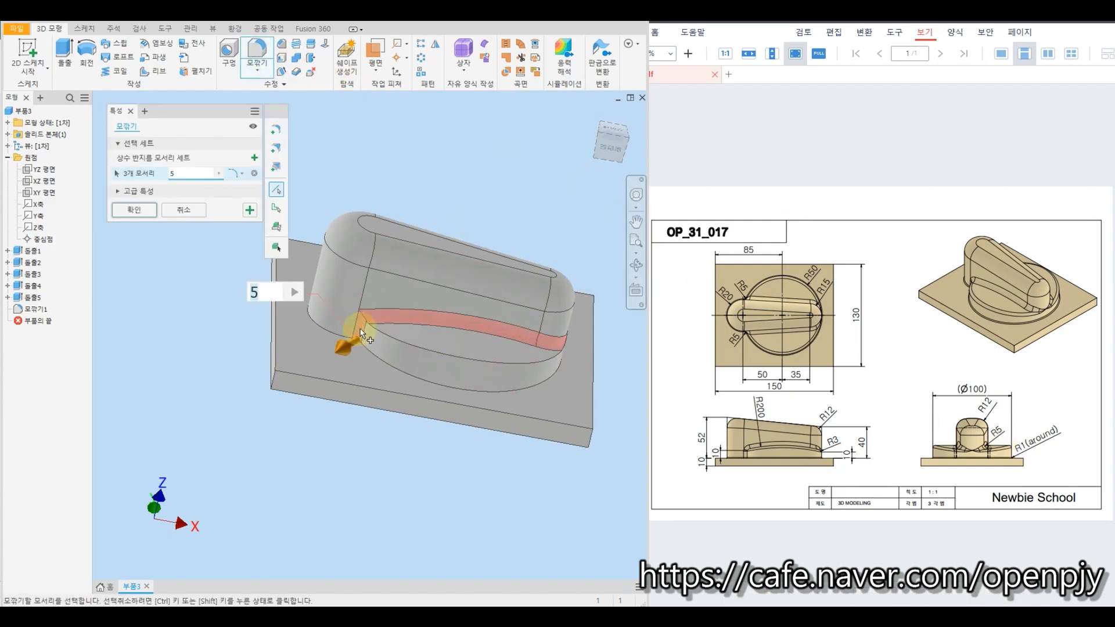
{"action": "left_click", "coordinate": [250, 211]}
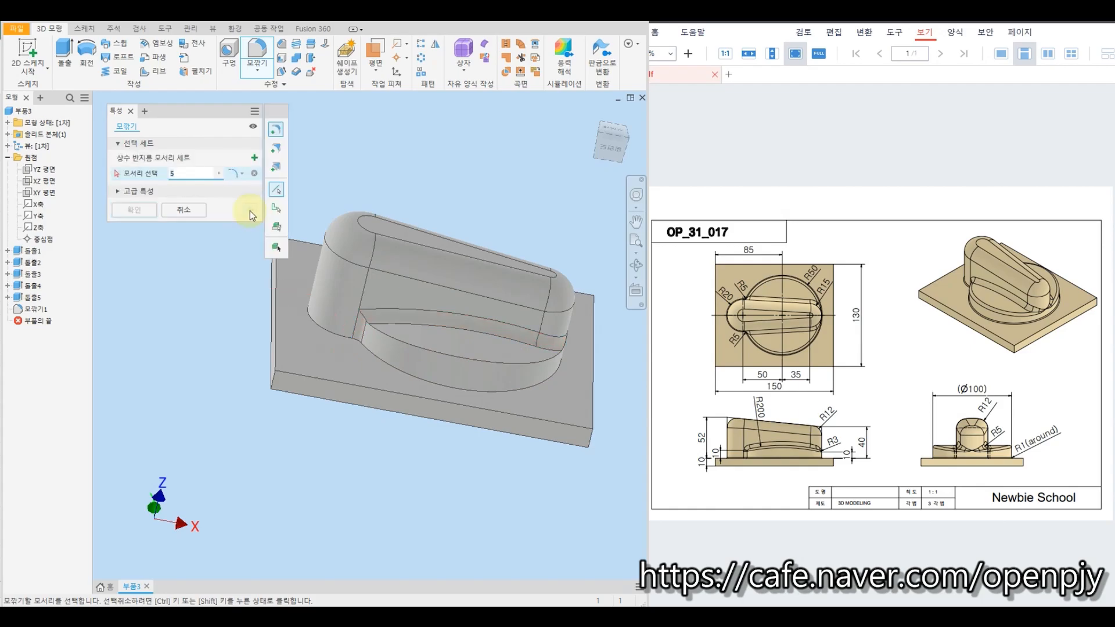
- Fillet the domed body's upper rim on the grip's front side with a 3 mm radius
{"action": "type", "text": "3"}
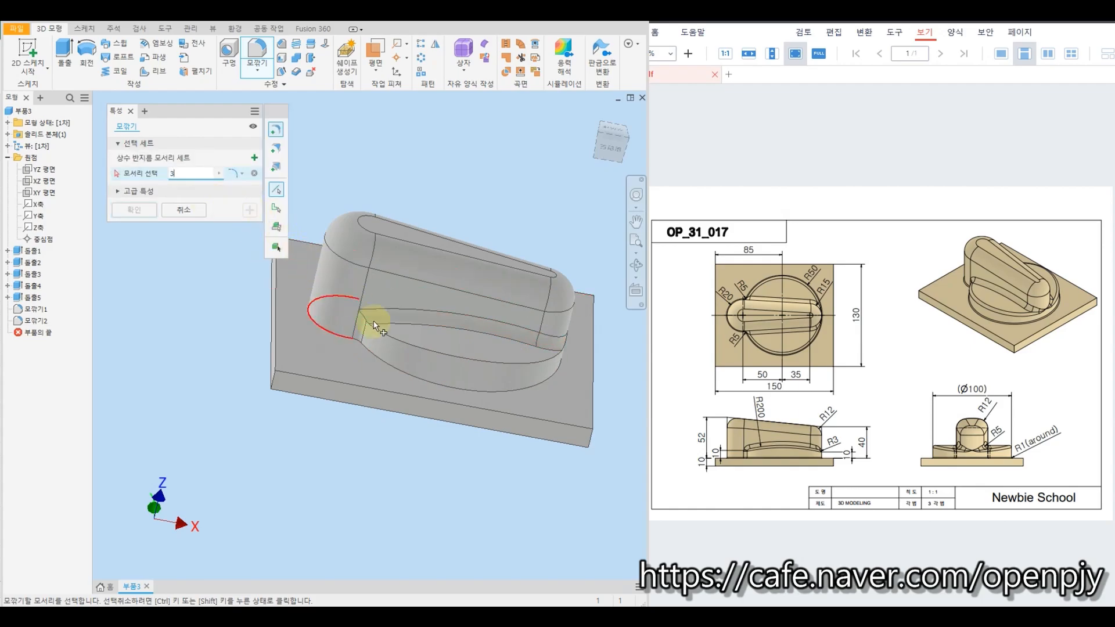
{"action": "left_click", "coordinate": [420, 351]}
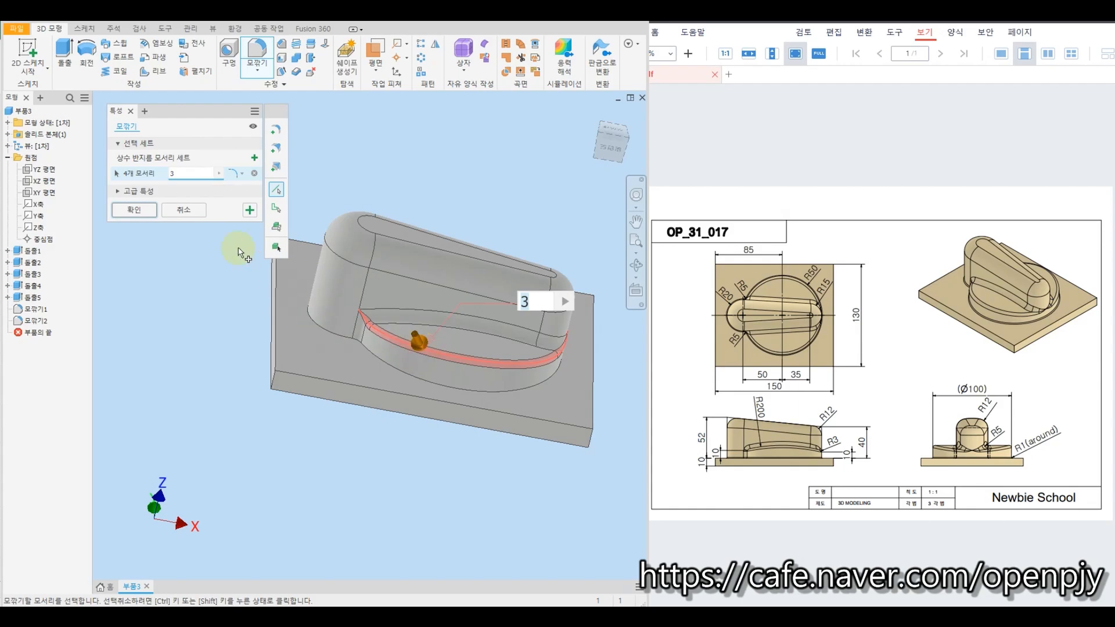
{"action": "left_click", "coordinate": [249, 210]}
- Fillet the domed body's upper rim on the opposite side of the grip with a 3 mm radius
{"action": "scroll", "coordinate": [363, 317], "scroll_direction": "up", "scroll_amount": 5}
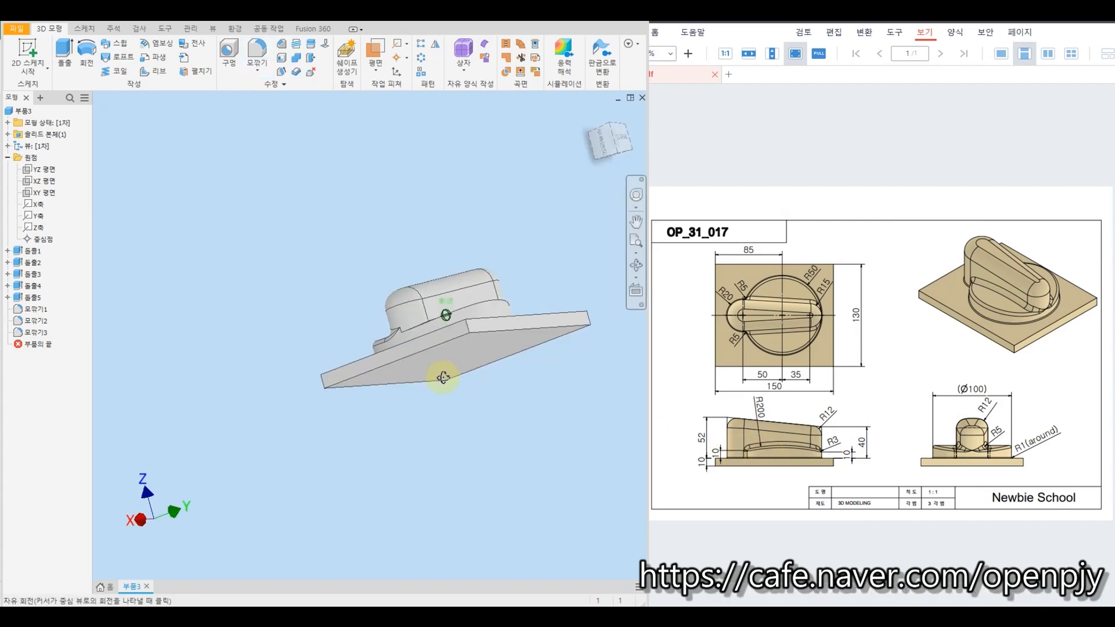
{"action": "middle_click_drag", "start_coordinate": [444, 377], "coordinate": [447, 401], "text": "shift"}
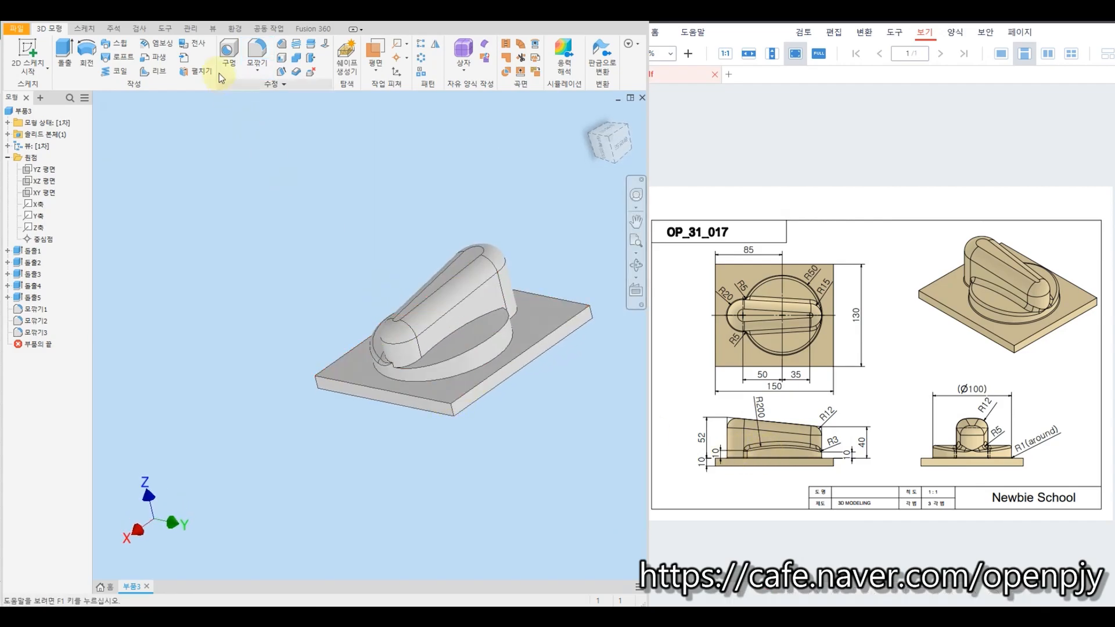
{"action": "left_click", "coordinate": [257, 51]}
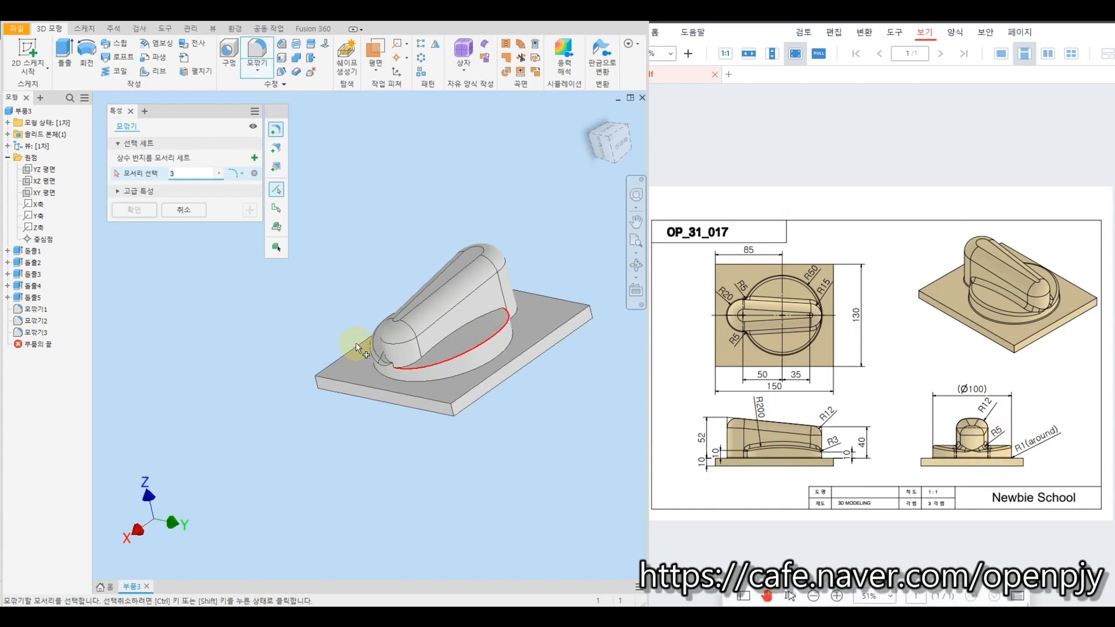
{"action": "type", "text": "3"}
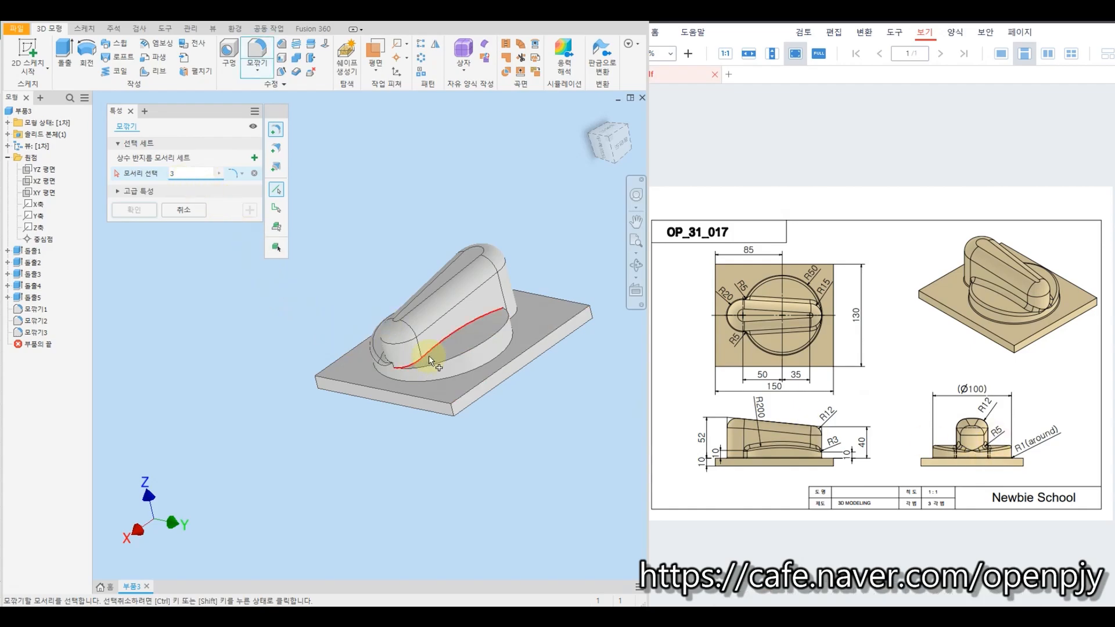
{"action": "left_click", "coordinate": [444, 362]}
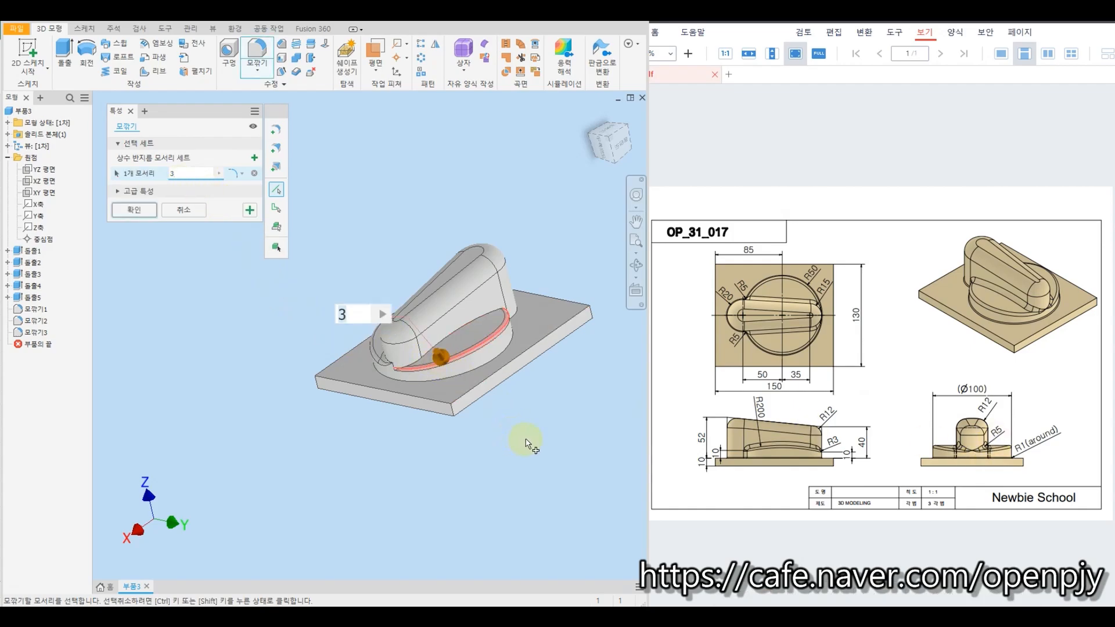
{"action": "middle_click_drag", "start_coordinate": [527, 444], "coordinate": [419, 395], "text": "shift"}
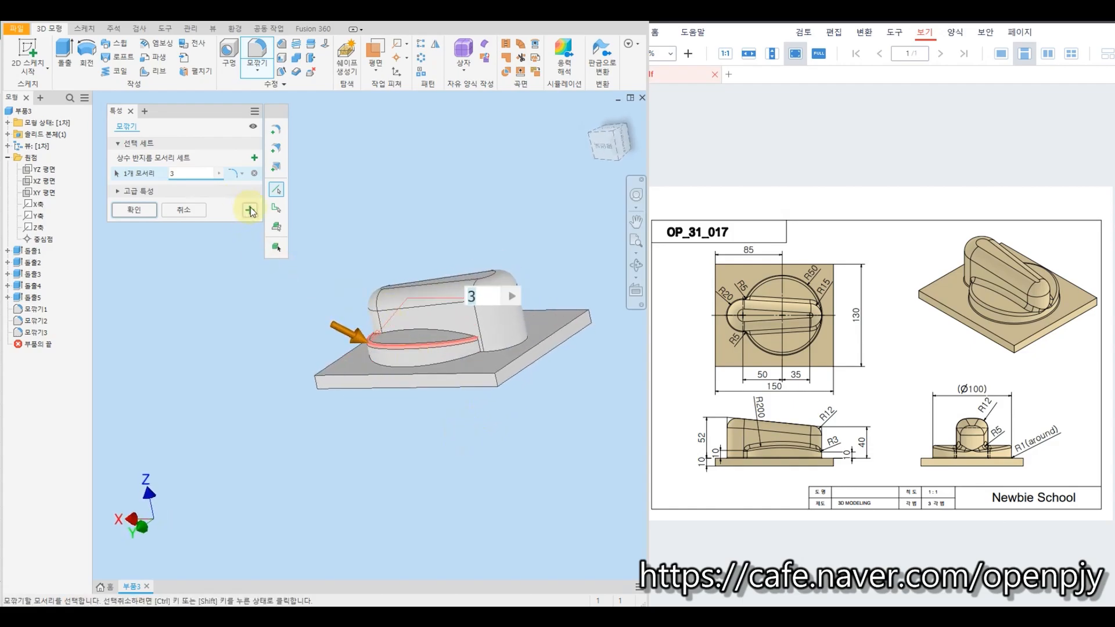
{"action": "left_click", "coordinate": [251, 212]}
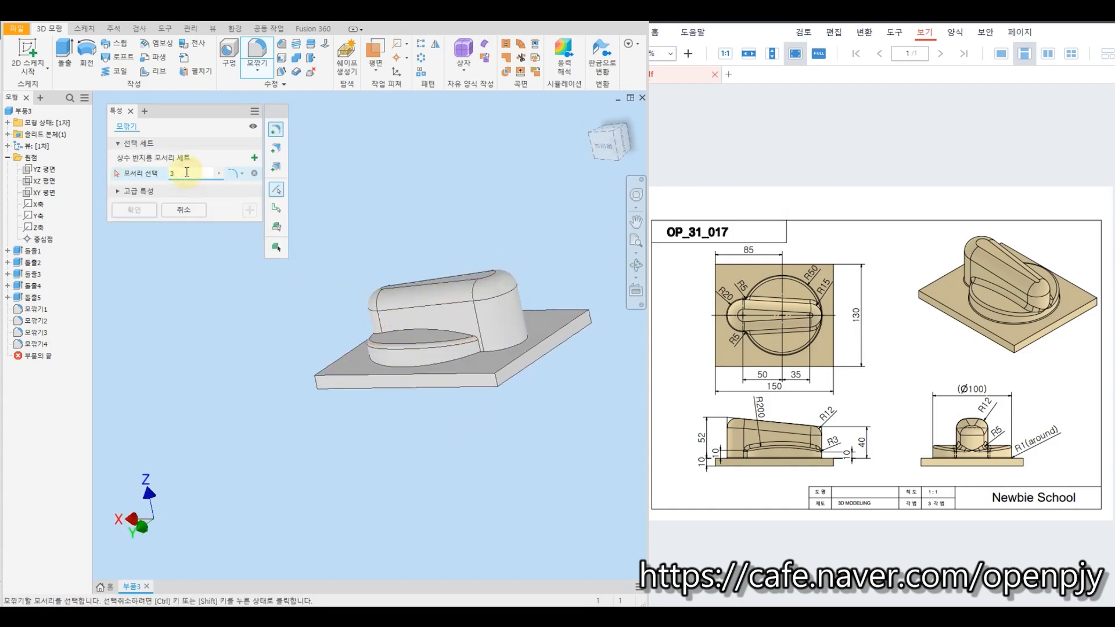
- Fillet the joint between the grip's opposite side and the domed body with a 5 mm radius, and inspect the rounded corner
{"action": "left_click", "coordinate": [432, 334]}
{"action": "left_click", "coordinate": [250, 210]}
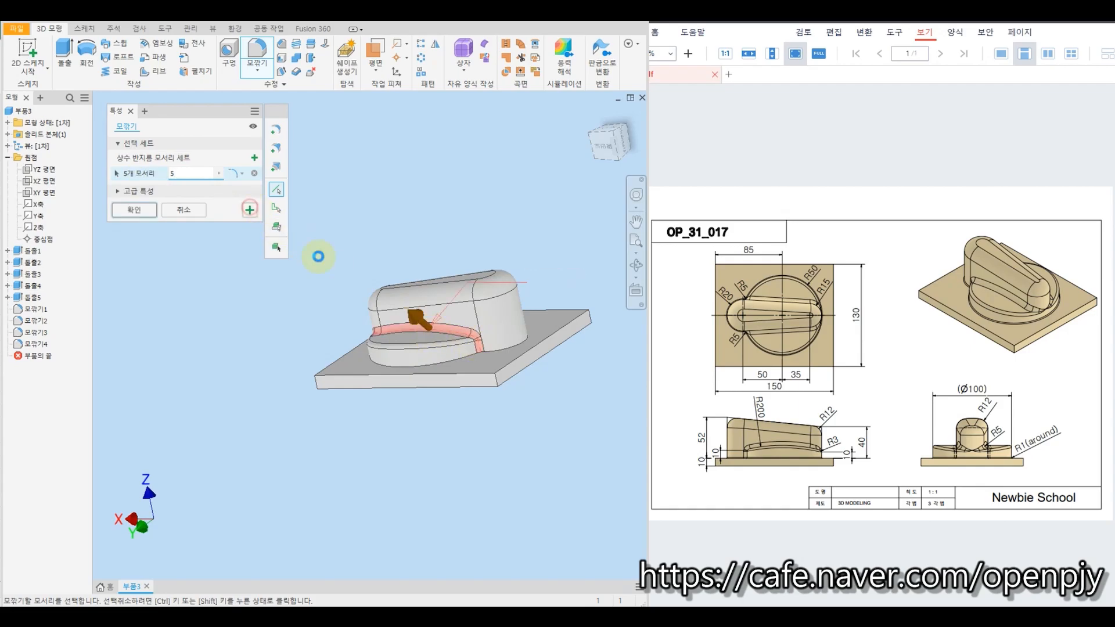
{"action": "scroll", "coordinate": [481, 336], "scroll_direction": "up", "scroll_amount": 6}
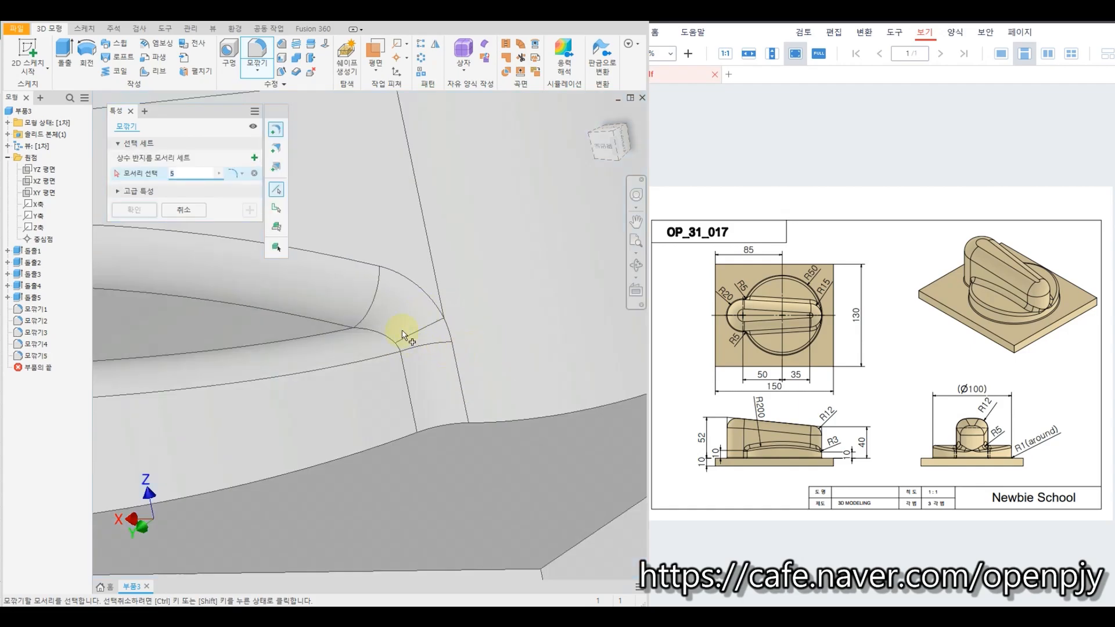
{"action": "scroll", "coordinate": [406, 354], "scroll_direction": "down", "scroll_amount": 6}
{"action": "mouse_move", "coordinate": [395, 357]}
{"action": "middle_mouse_down", "text": "shift"}
{"action": "mouse_move", "coordinate": [469, 410]}
{"action": "mouse_move", "coordinate": [401, 388]}
{"action": "middle_mouse_up", "text": "shift"}
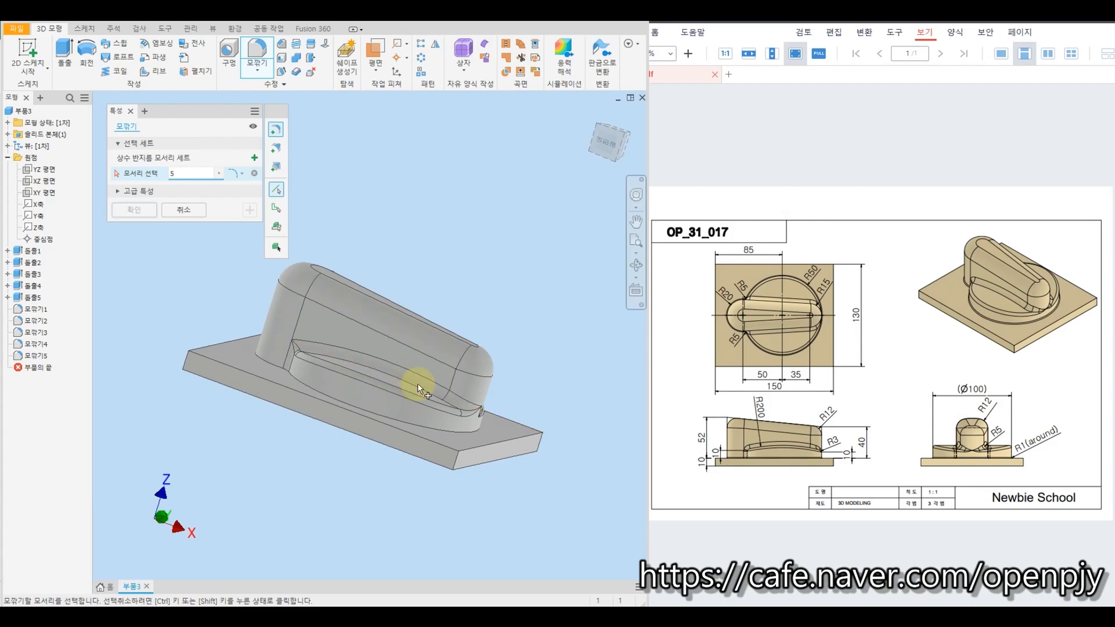
{"action": "left_click", "coordinate": [194, 215]}
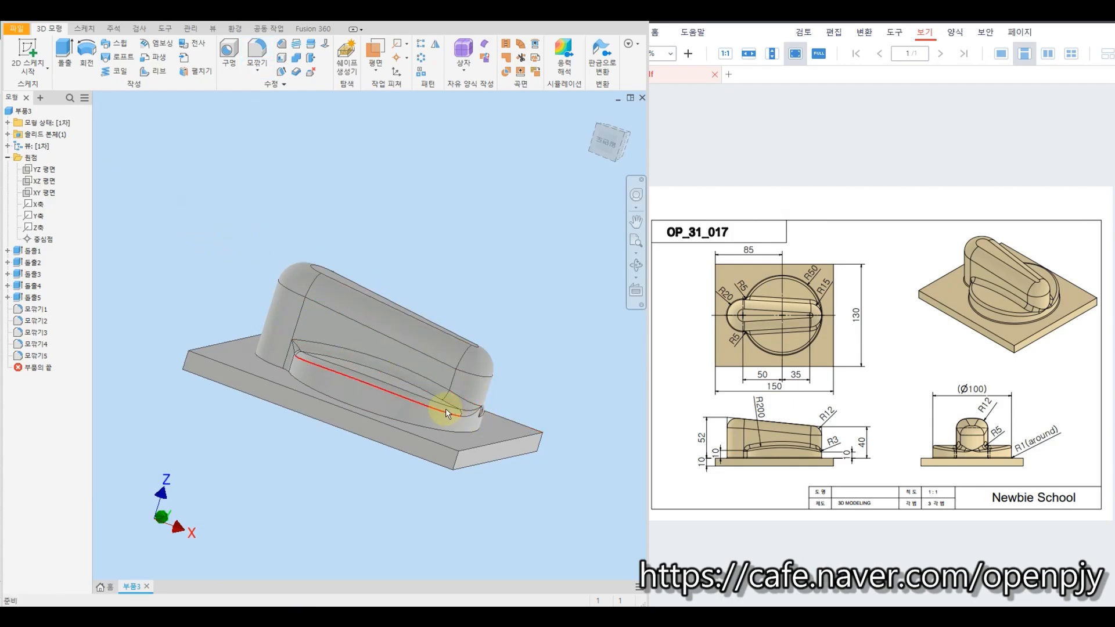
- Delete the four 3 mm and 5 mm fillets on the domed body, keeping only the grip's 12 mm top fillet
{"action": "left_click", "coordinate": [36, 345]}
{"action": "left_click", "coordinate": [36, 356], "text": "shift"}
{"action": "key", "text": "Delete"}
{"action": "left_click", "coordinate": [33, 333]}
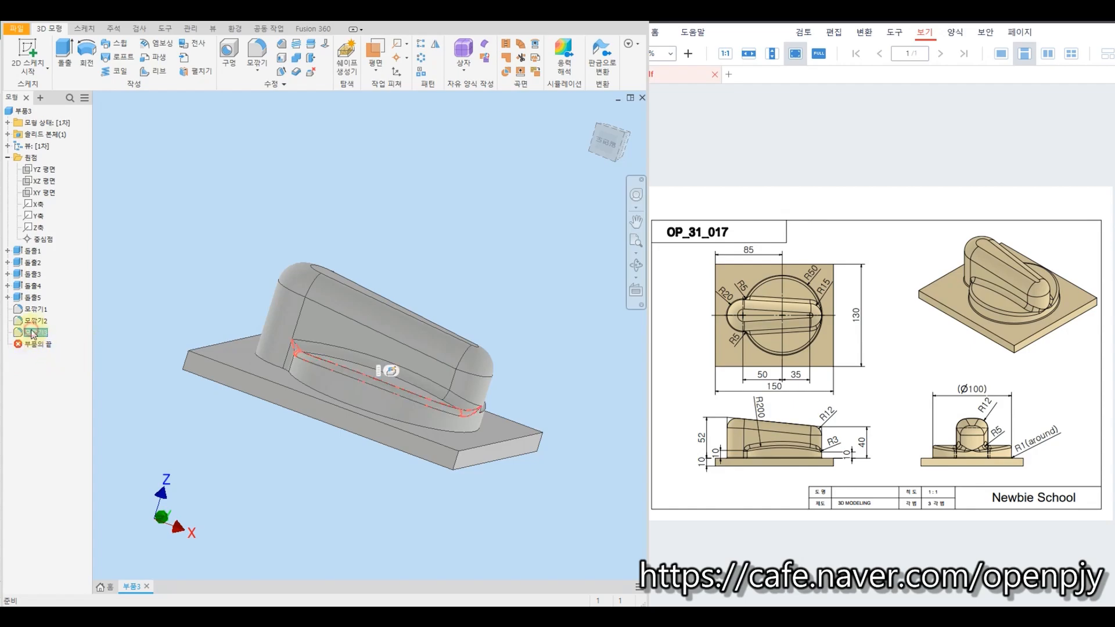
{"action": "left_click", "coordinate": [33, 322], "text": "shift"}
{"action": "key", "text": "Delete"}
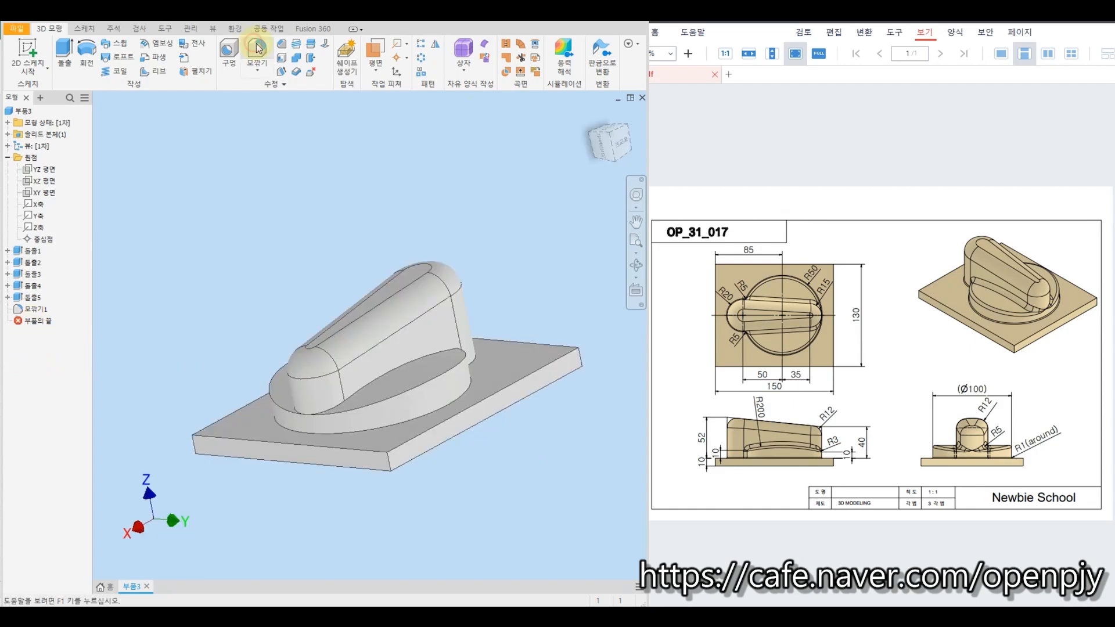
- Fillet the domed body's upper rim on both sides of the grip with a 3 mm radius in one feature
{"action": "left_click", "coordinate": [255, 52]}
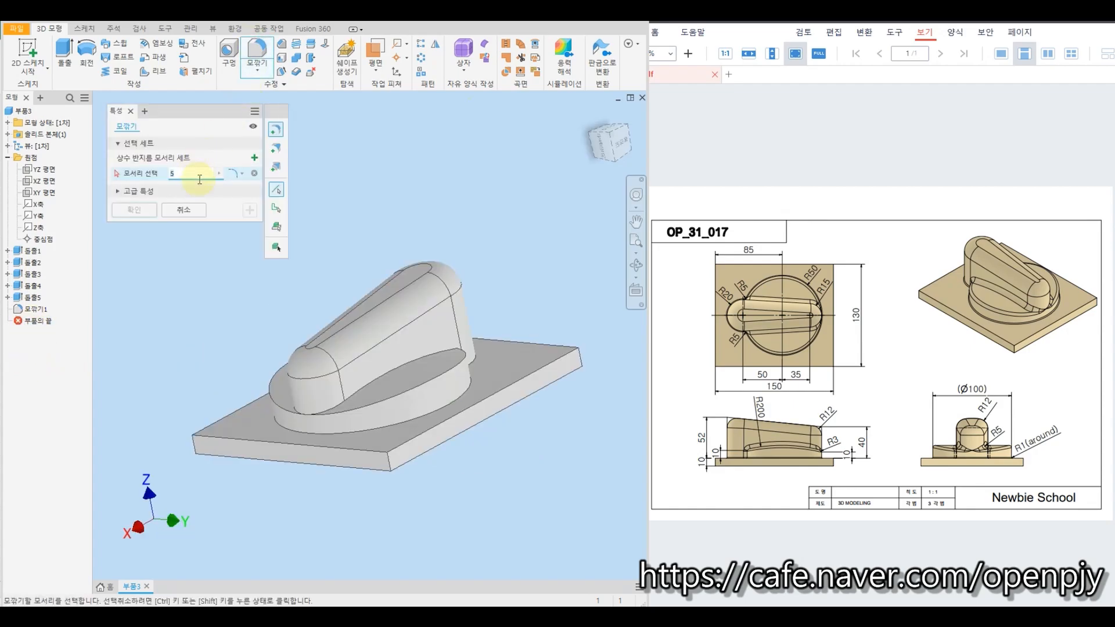
{"action": "type", "text": "3"}
{"action": "left_click", "coordinate": [428, 384]}
{"action": "left_click_drag", "start_coordinate": [322, 406], "coordinate": [360, 414], "text": "shift"}
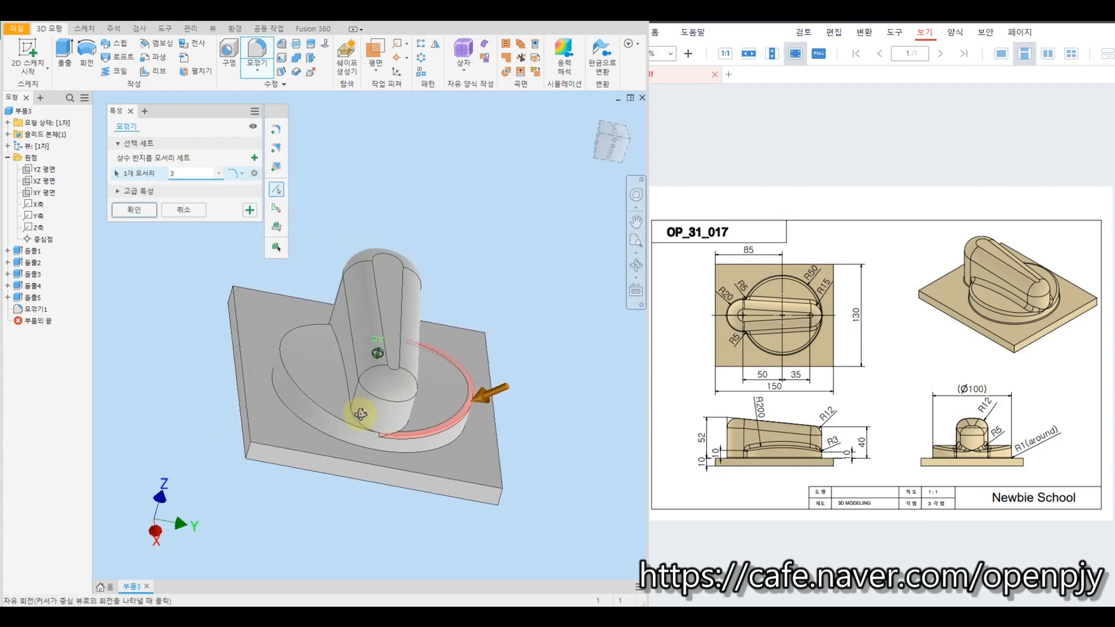
{"action": "left_click", "coordinate": [322, 408]}
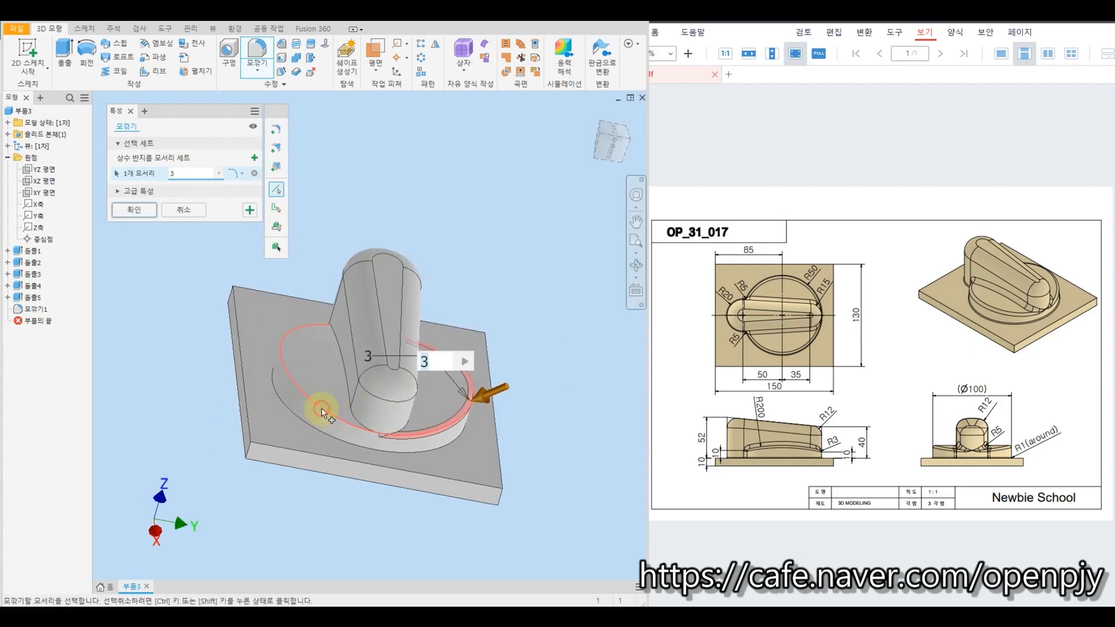
{"action": "left_click", "coordinate": [250, 209]}
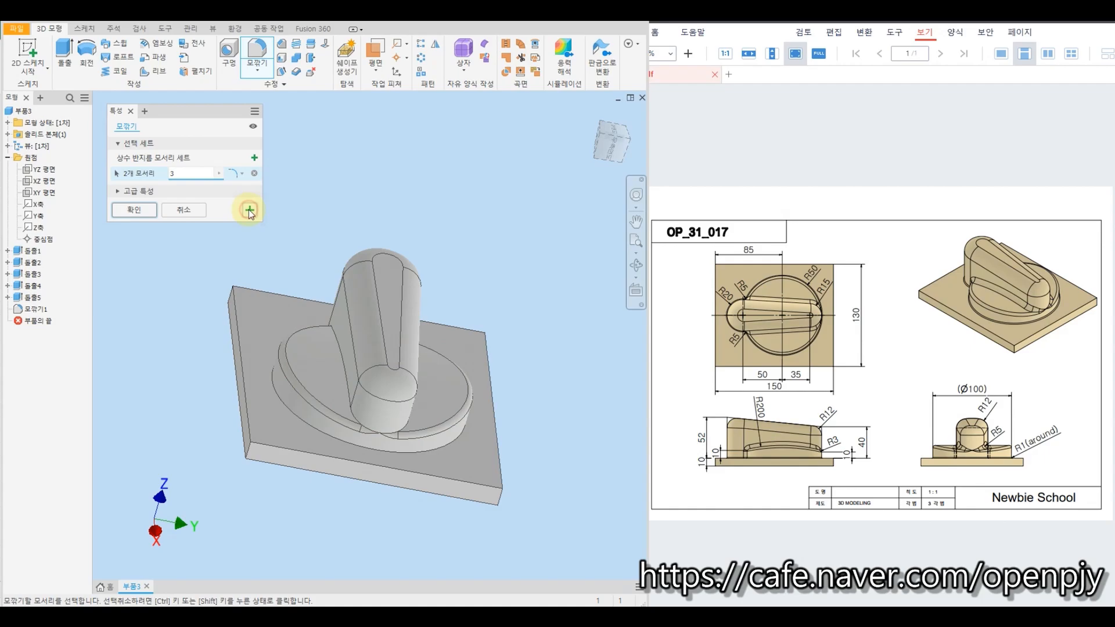
- Fillet the joints between both sides of the grip and the domed body with a 5 mm radius in one feature
{"action": "left_click", "coordinate": [211, 174]}
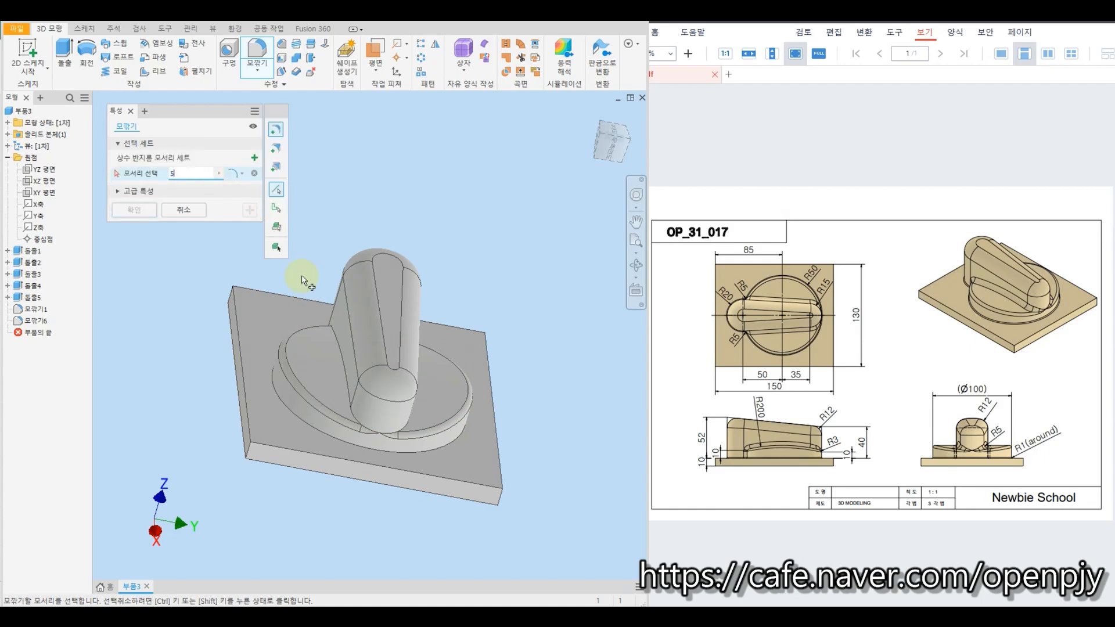
{"action": "left_click", "coordinate": [345, 397]}
{"action": "middle_click_drag", "start_coordinate": [430, 418], "coordinate": [395, 408], "text": "shift"}
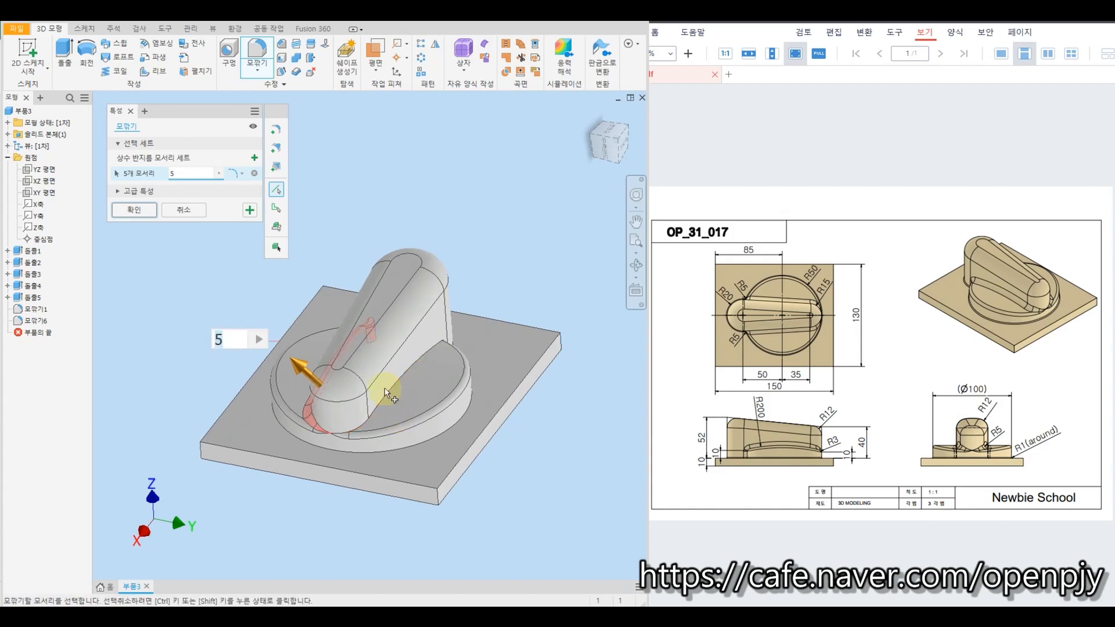
{"action": "left_click", "coordinate": [392, 400]}
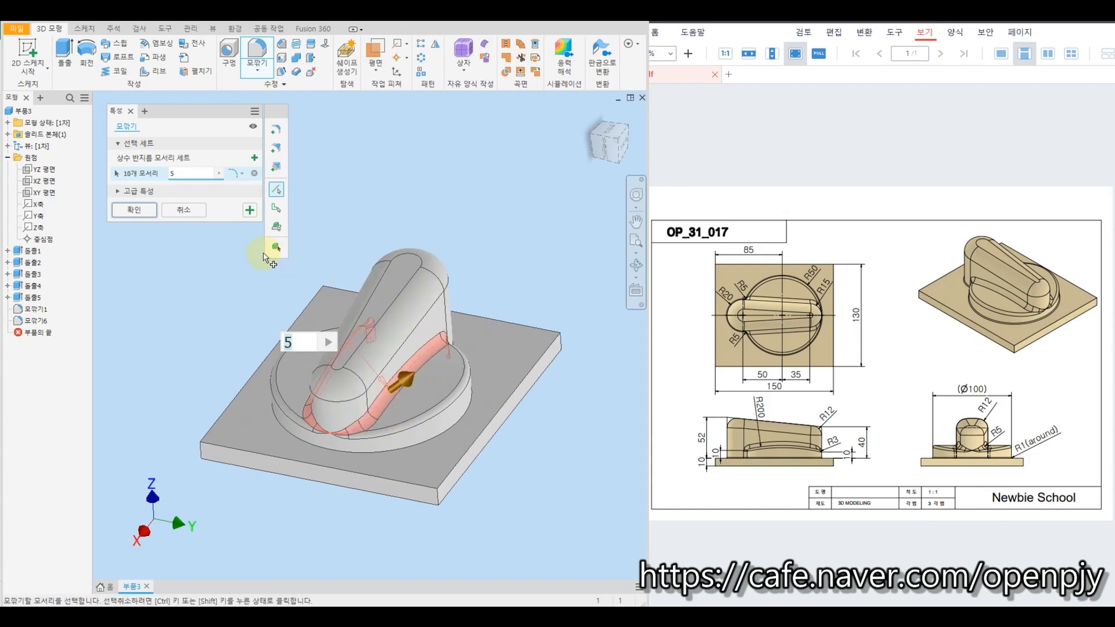
{"action": "left_click", "coordinate": [248, 211]}
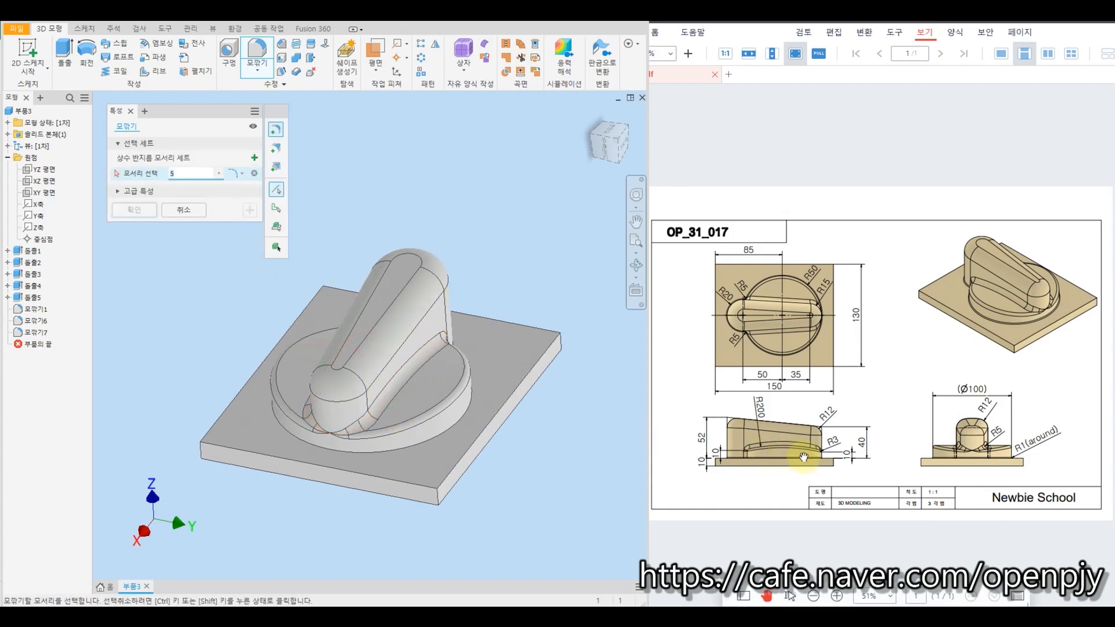
- Fillet the edge all around where the knob meets the base plate with a 1 mm radius, and return to the home view
{"action": "left_click", "coordinate": [763, 440]}
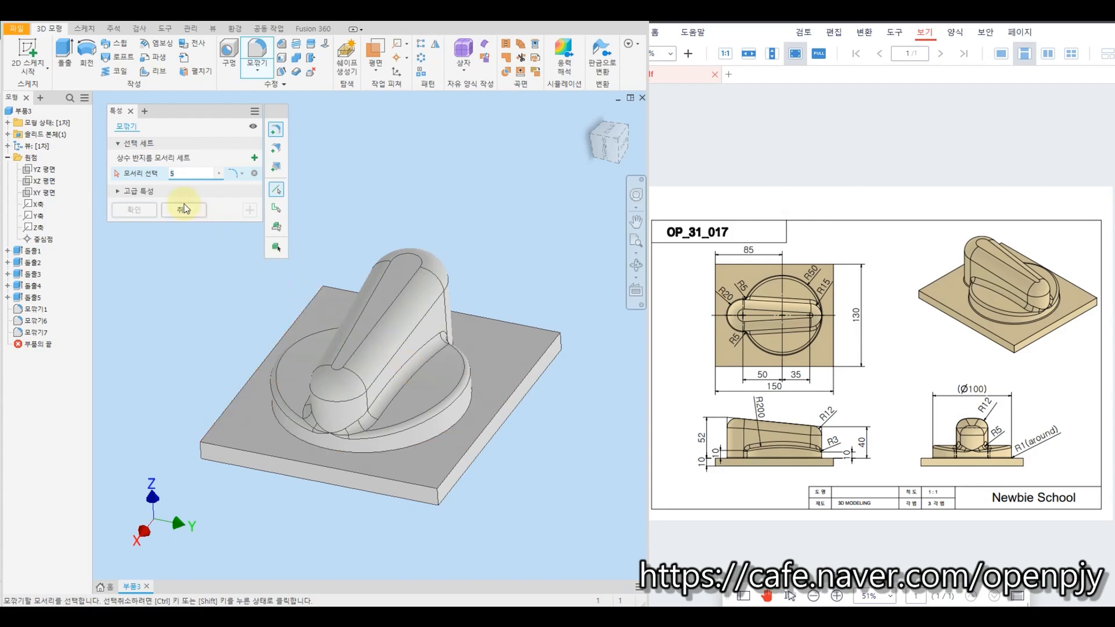
{"action": "left_click", "coordinate": [445, 436]}
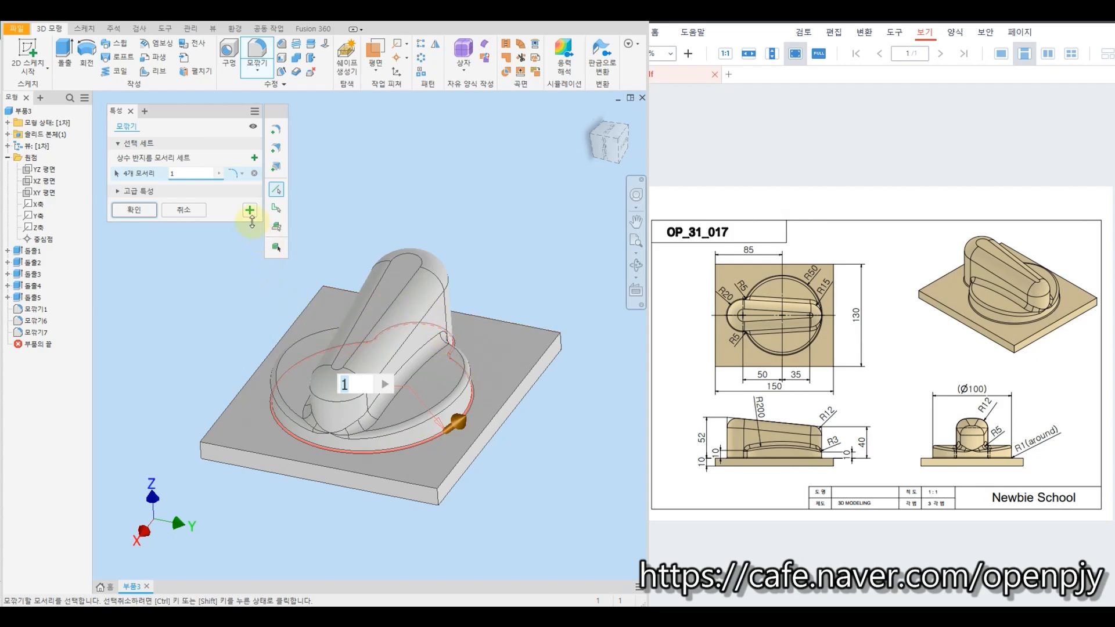
{"action": "left_click", "coordinate": [250, 211]}
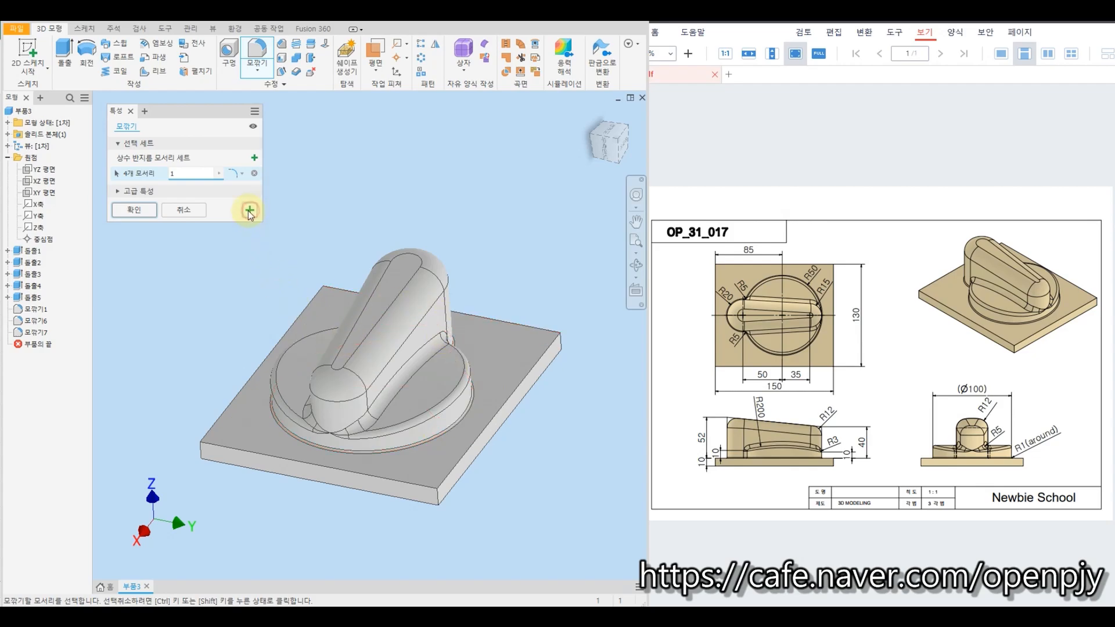
{"action": "left_click", "coordinate": [188, 210]}
{"action": "left_click", "coordinate": [593, 112]}
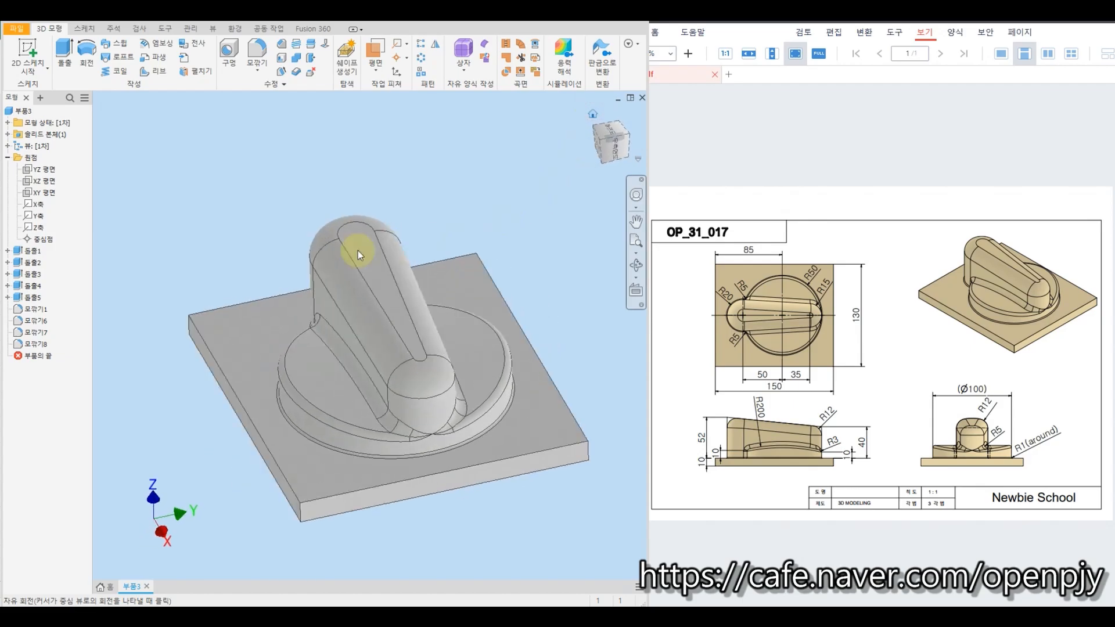